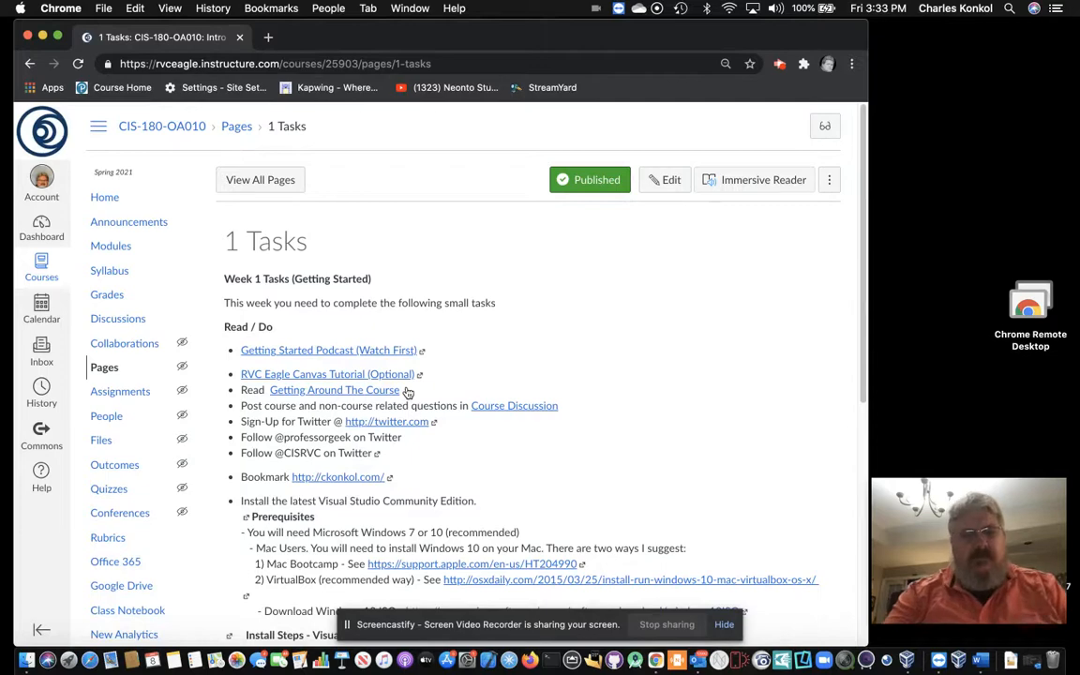
Step: Scroll the task page and highlight the lines about installing Windows on a Mac
scroll(483, 460, "down", 1)
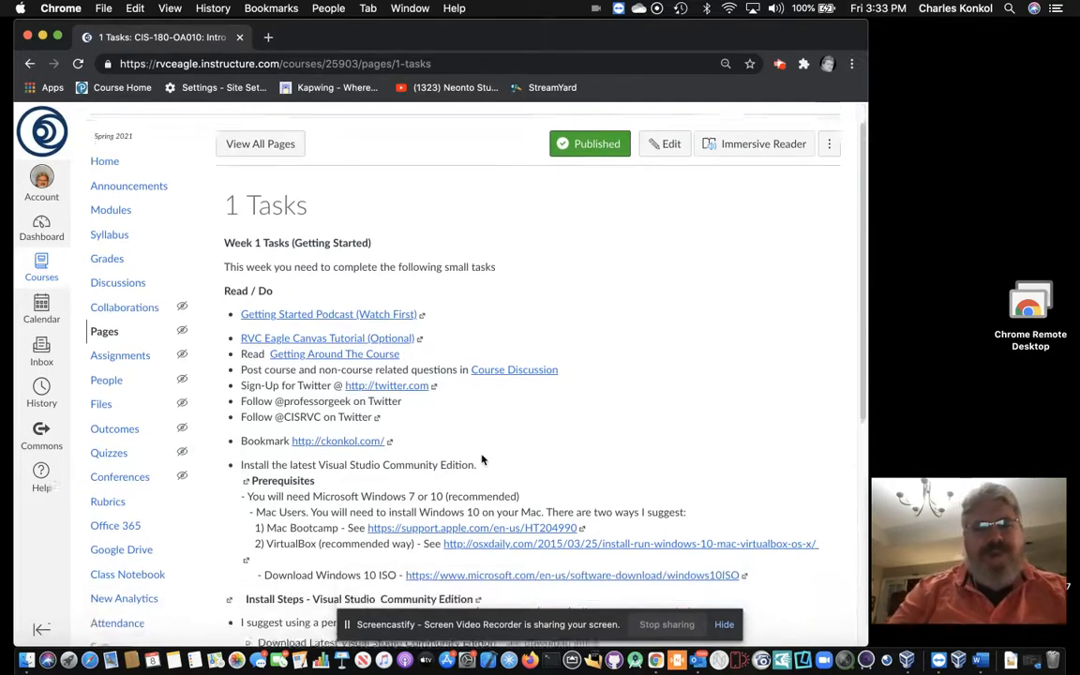
scroll(482, 459, "down", 3)
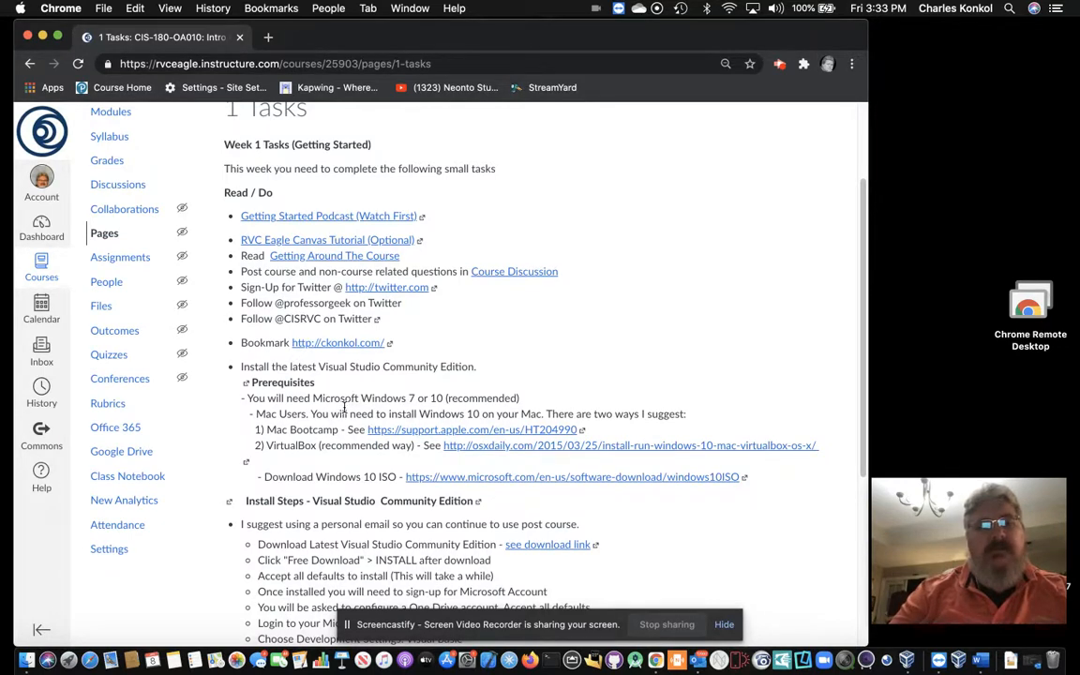
left_click_drag(258, 414, 310, 446)
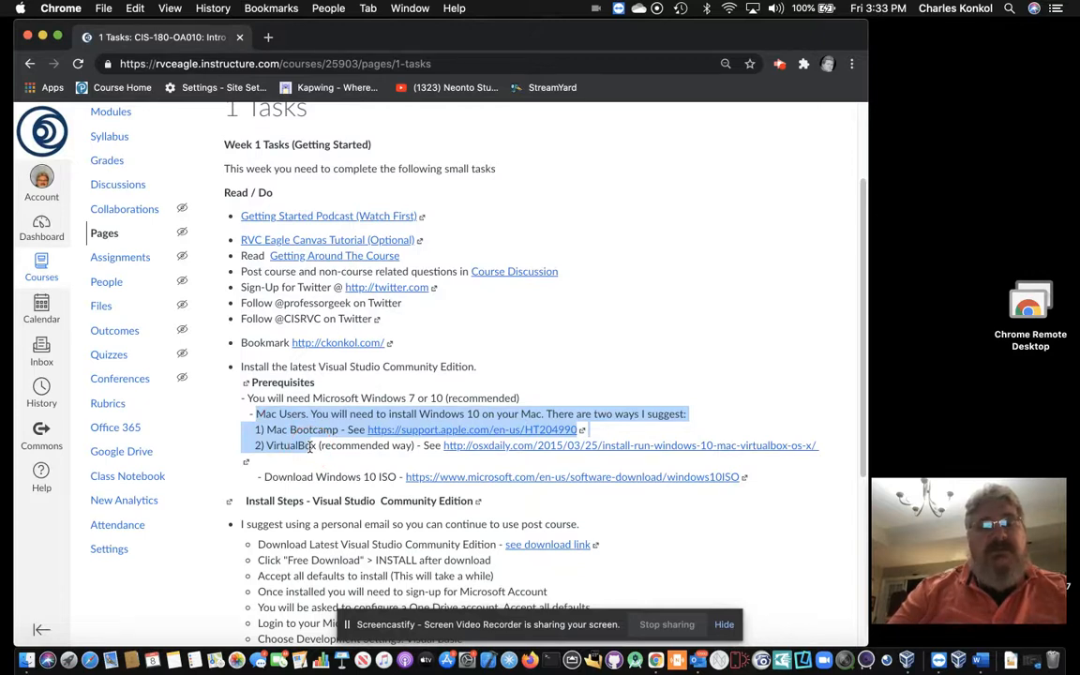
left_click(311, 446)
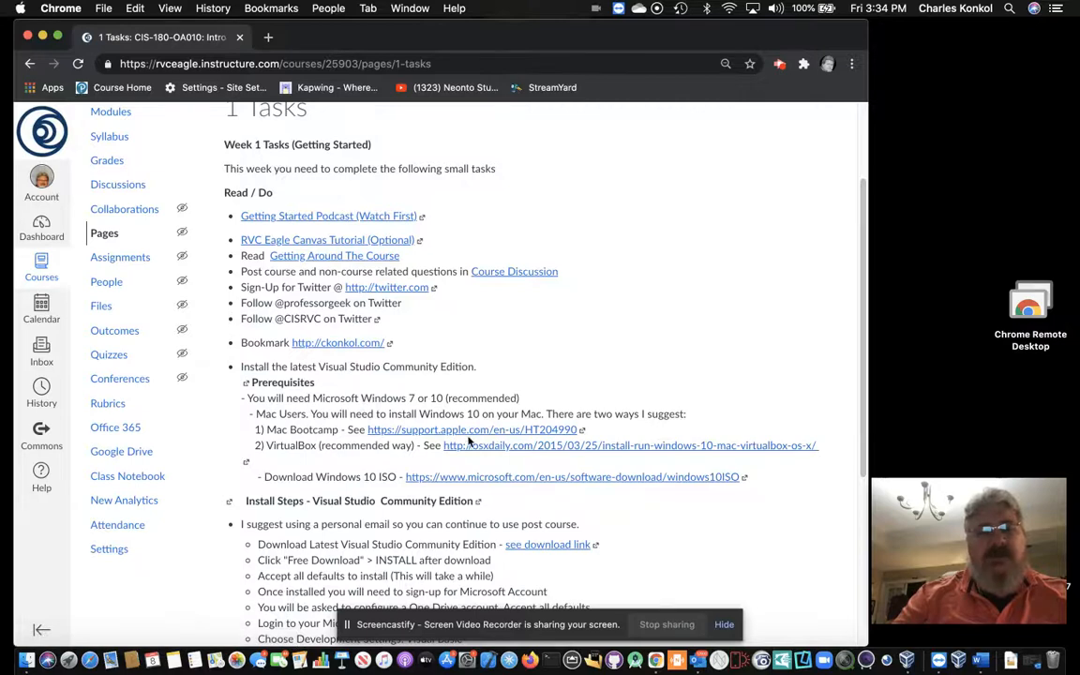
Step: Open the osxdaily guide to running Windows 10 on a Mac with VirtualBox and scroll through it
left_click(506, 447)
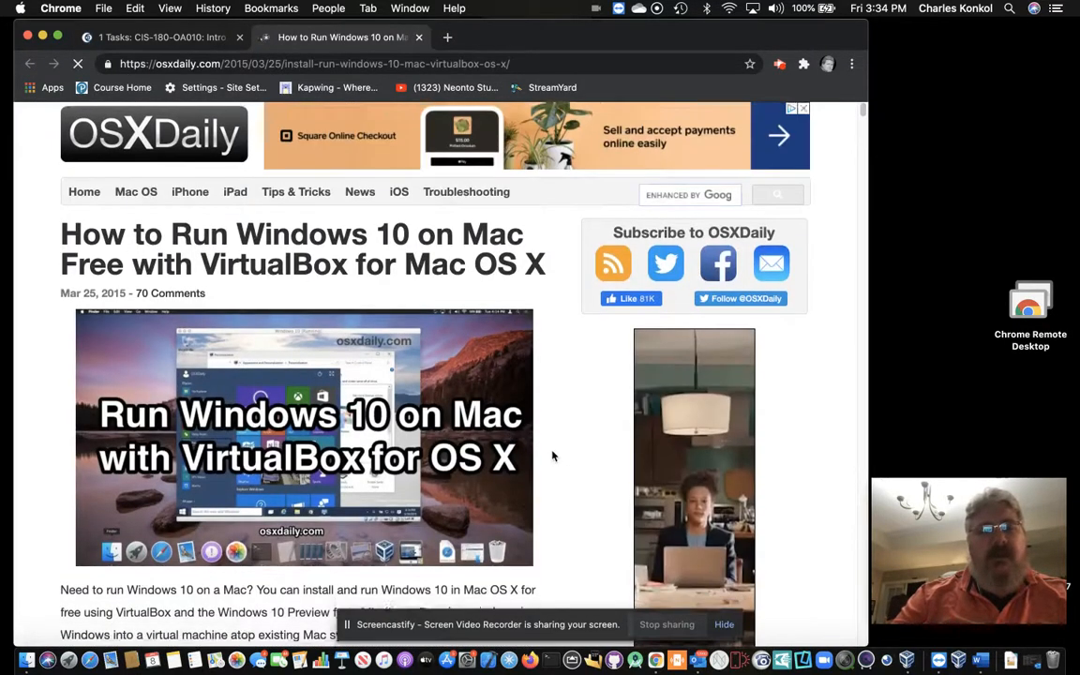
scroll(552, 456, "down", 4)
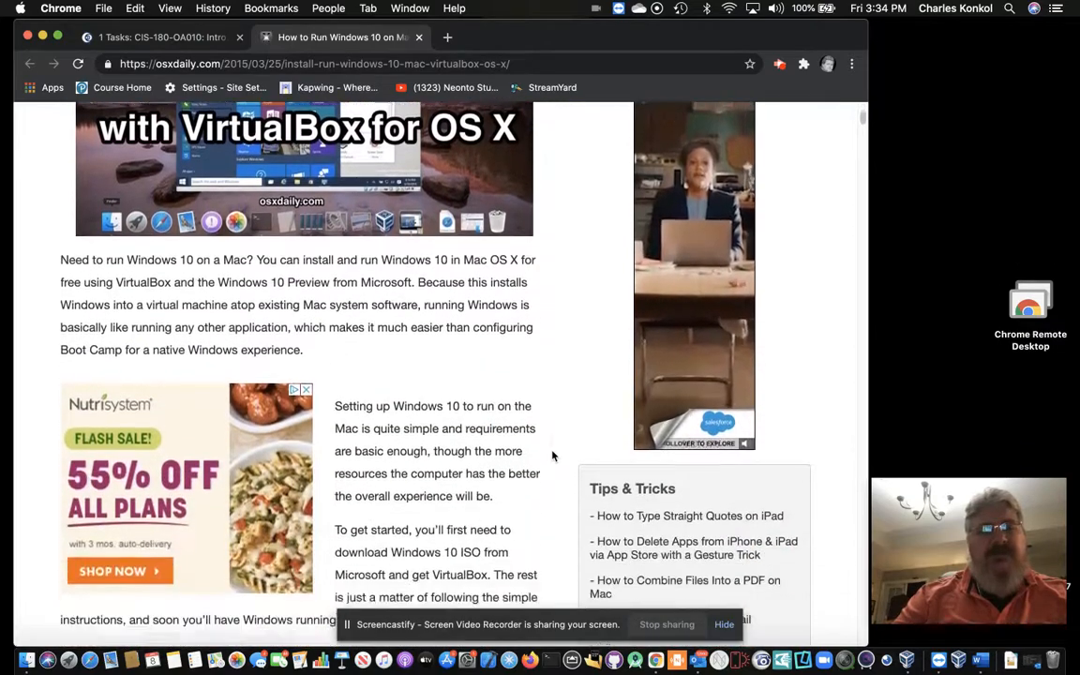
scroll(539, 453, "down", 4)
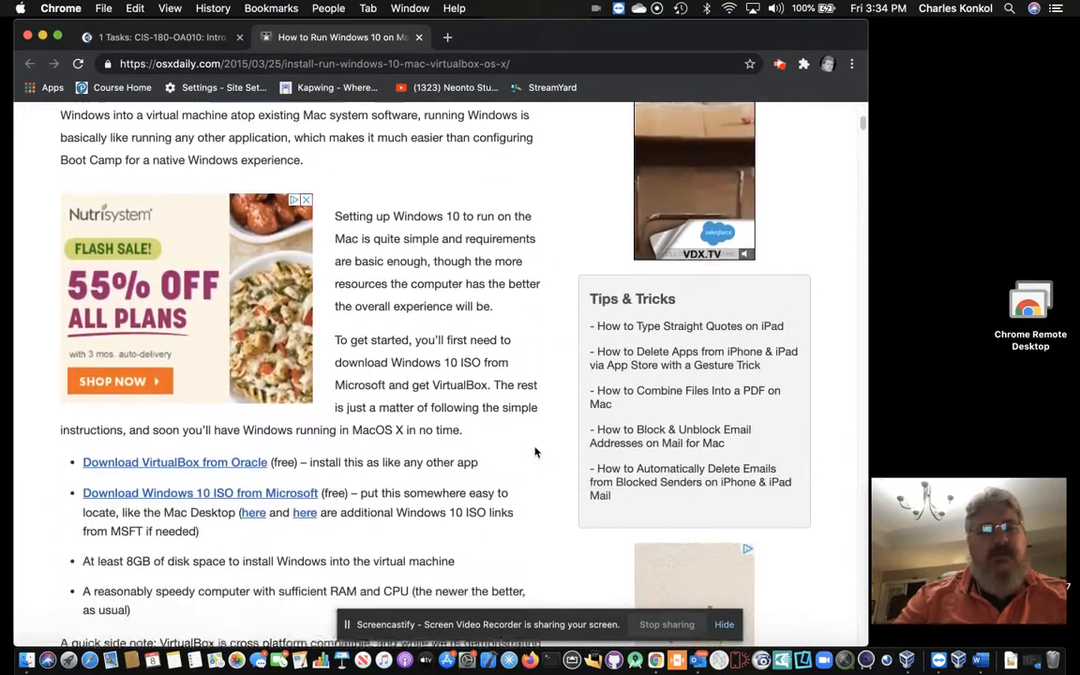
scroll(534, 453, "down", 2)
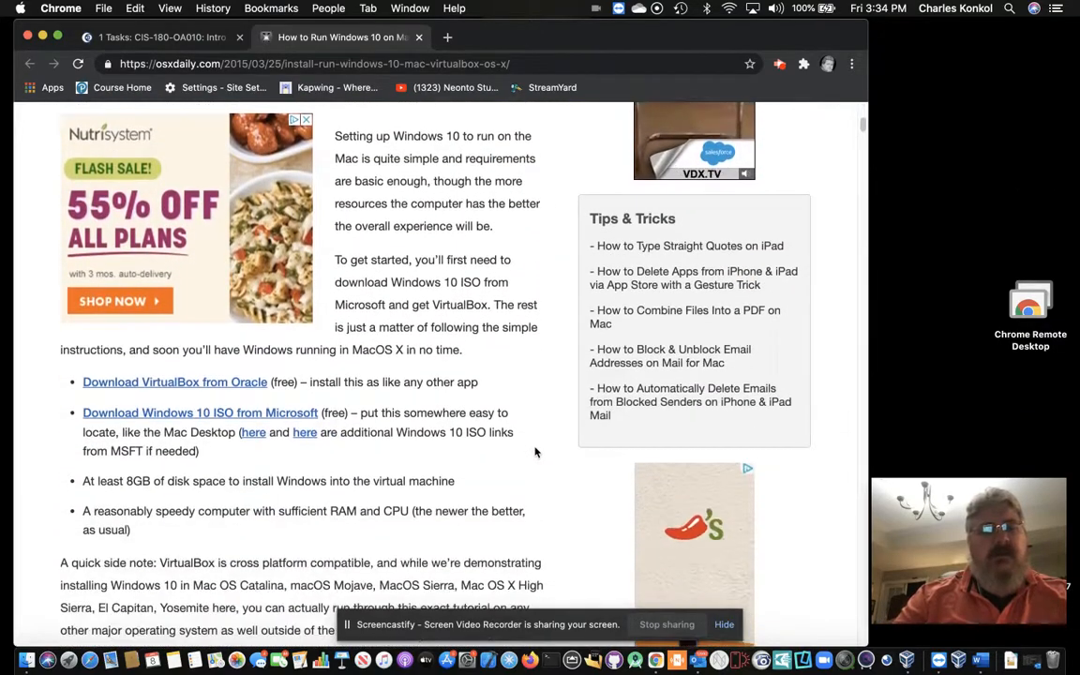
Step: Get the OS X hosts VirtualBox package from Oracle's downloads page, then return to the osxdaily guide
left_click(232, 384)
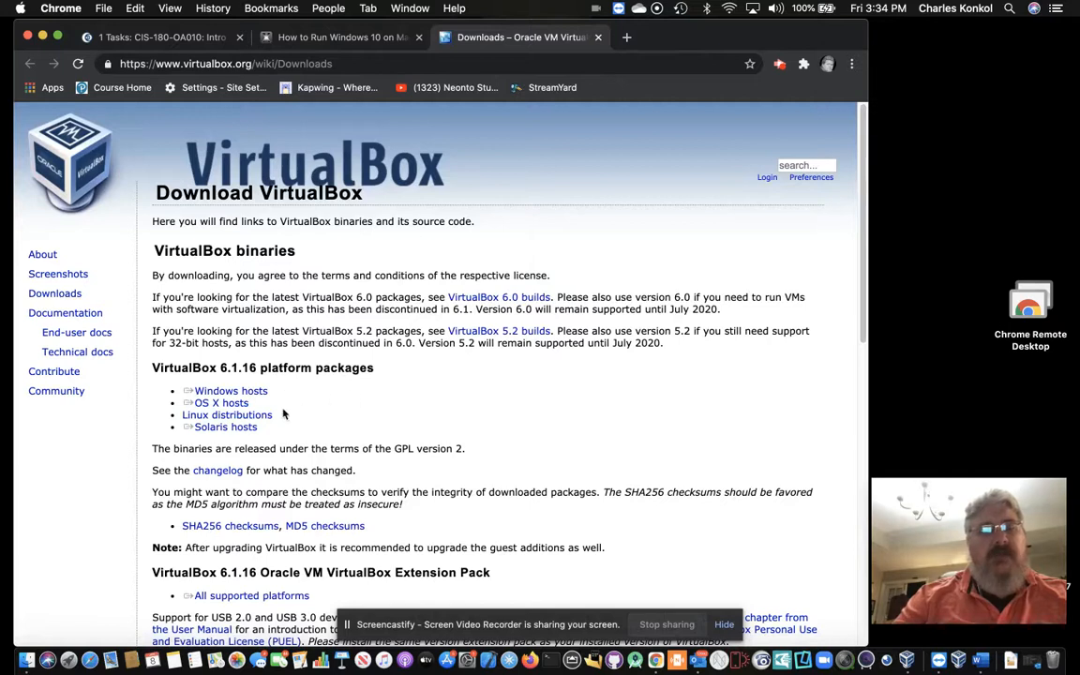
left_click(225, 403)
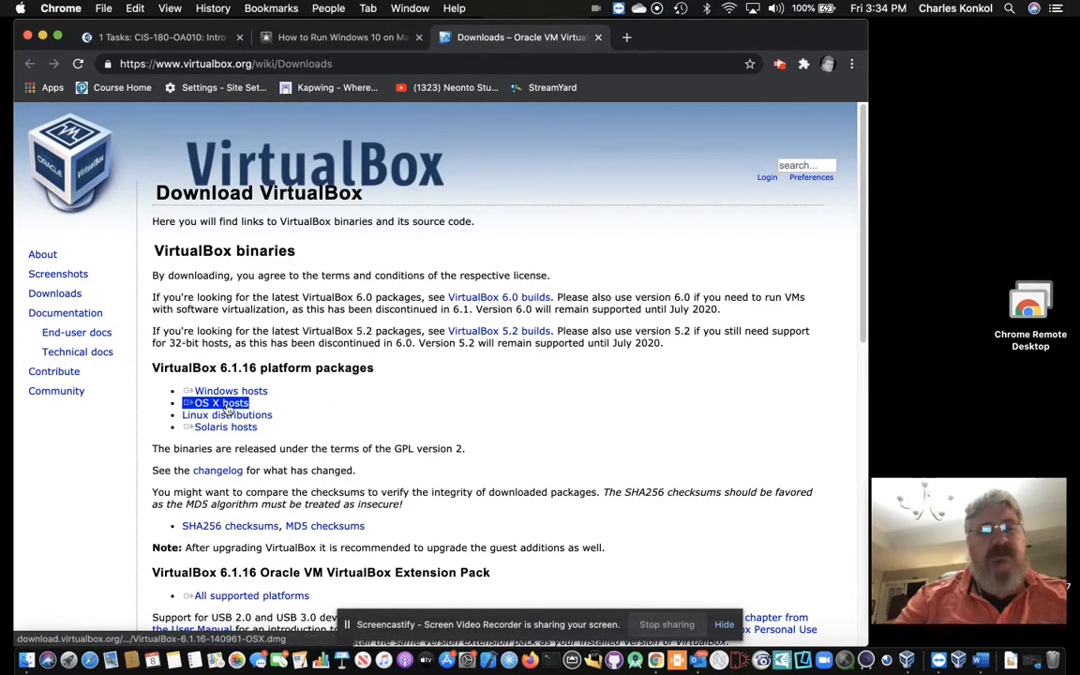
left_click(408, 405)
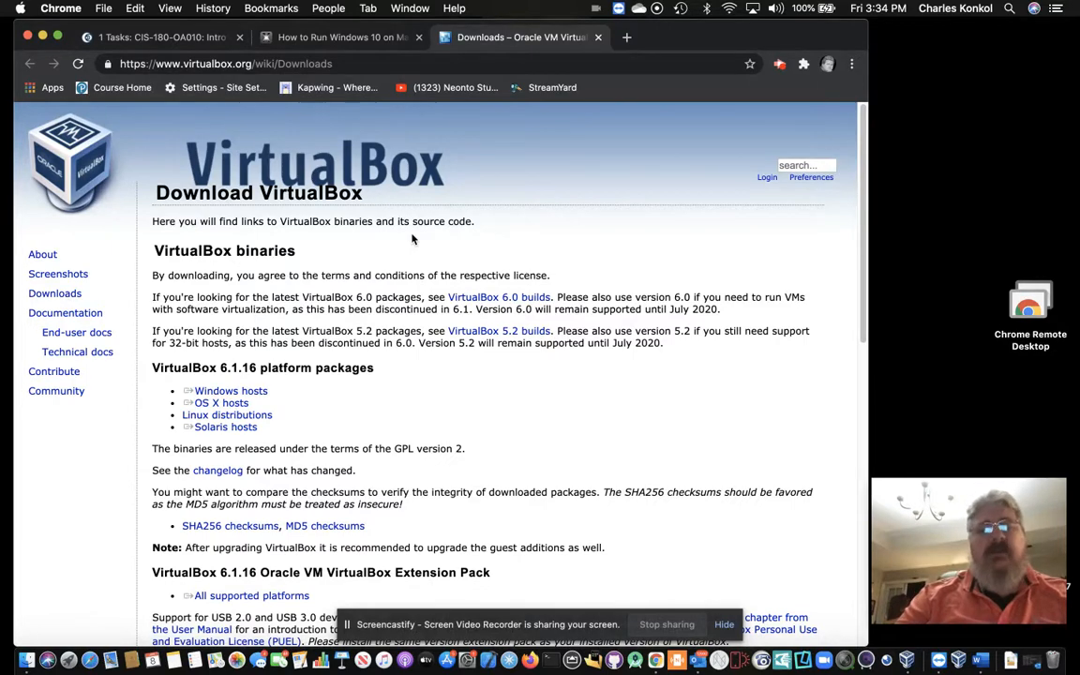
left_click(351, 40)
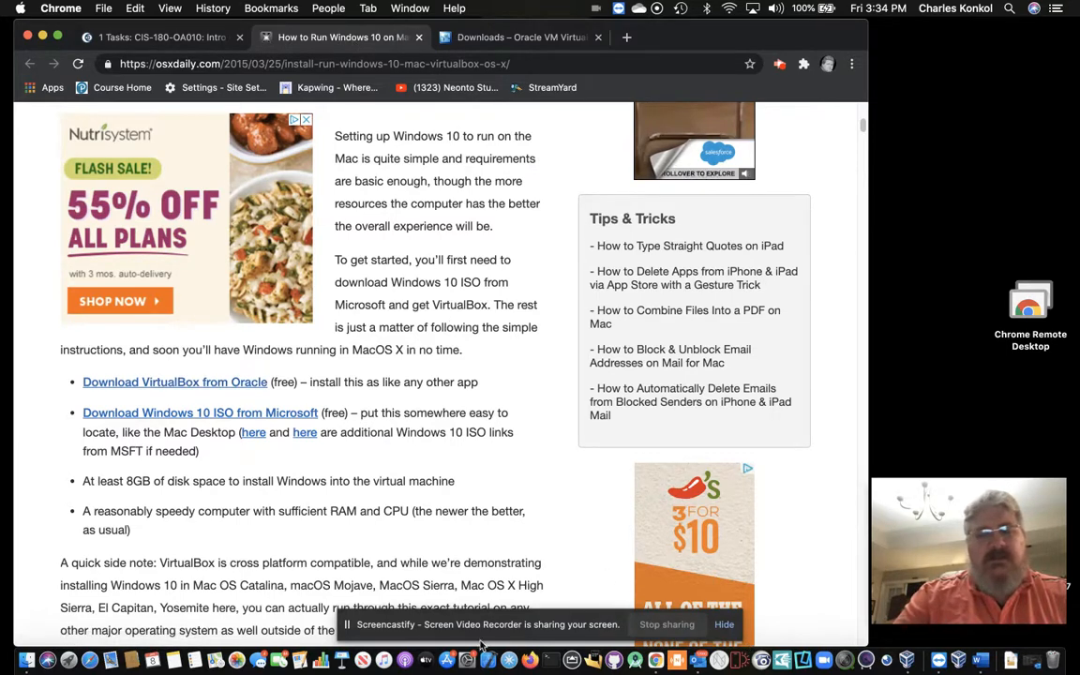
left_click(425, 660)
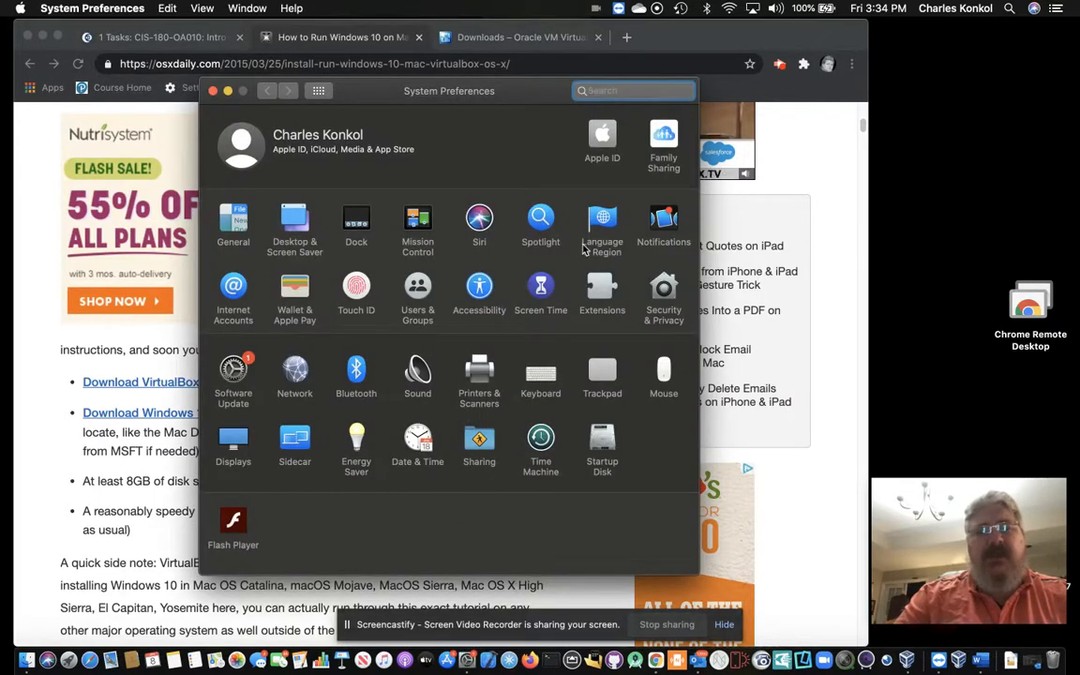
Step: Unlock the General tab of Security & Privacy, then return to the VirtualBox downloads page
left_click(660, 298)
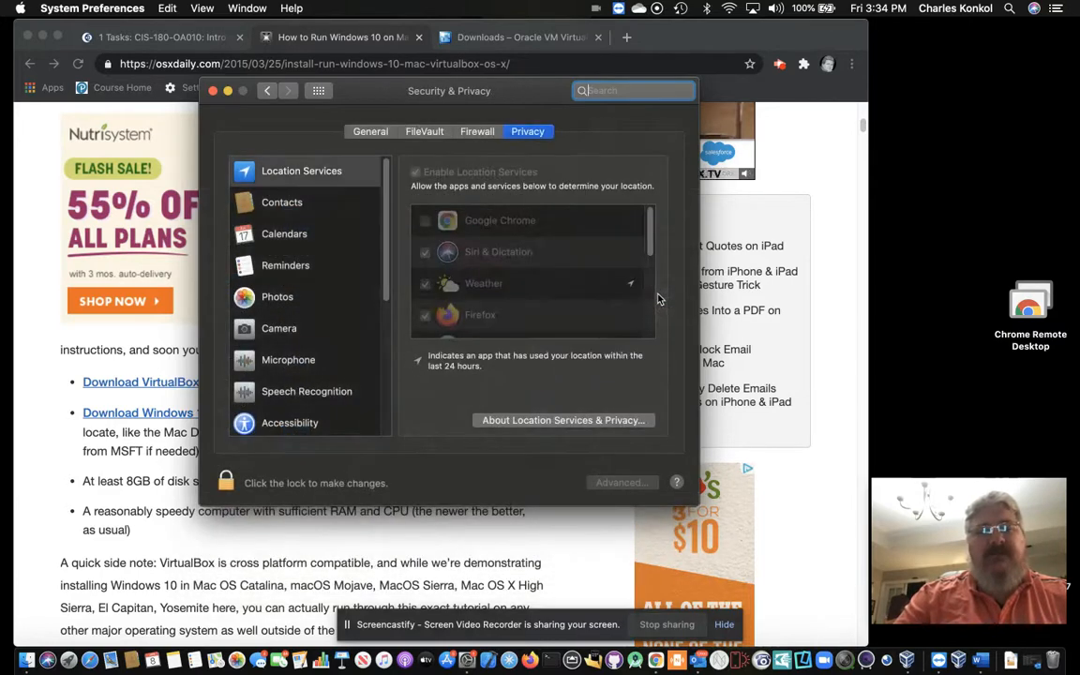
left_click(378, 134)
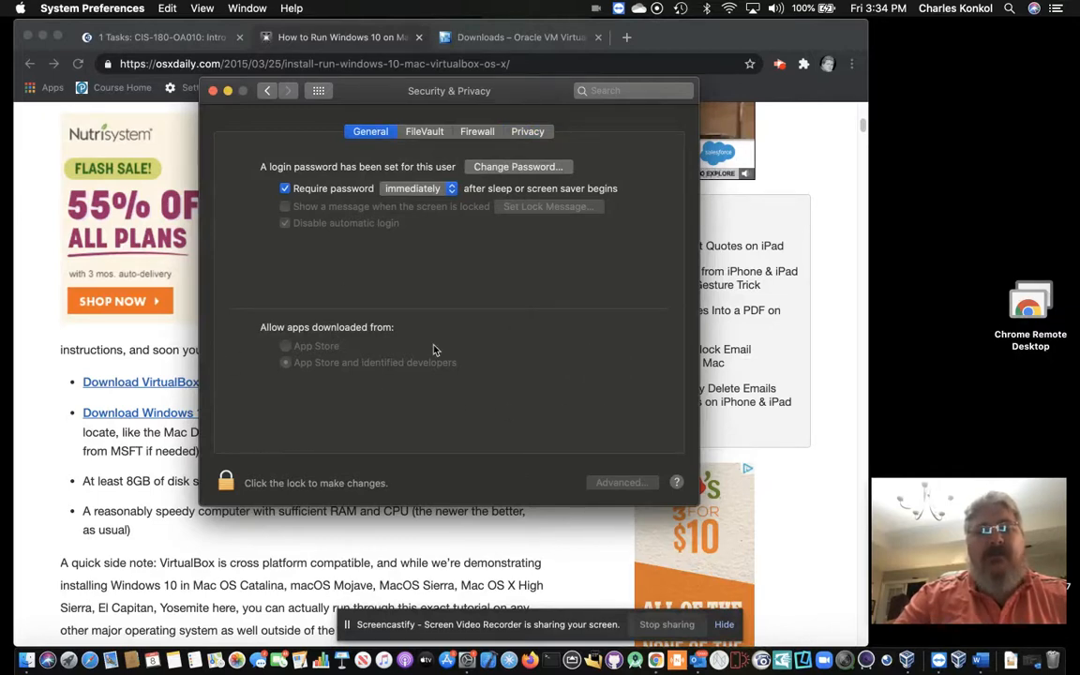
left_click(227, 483)
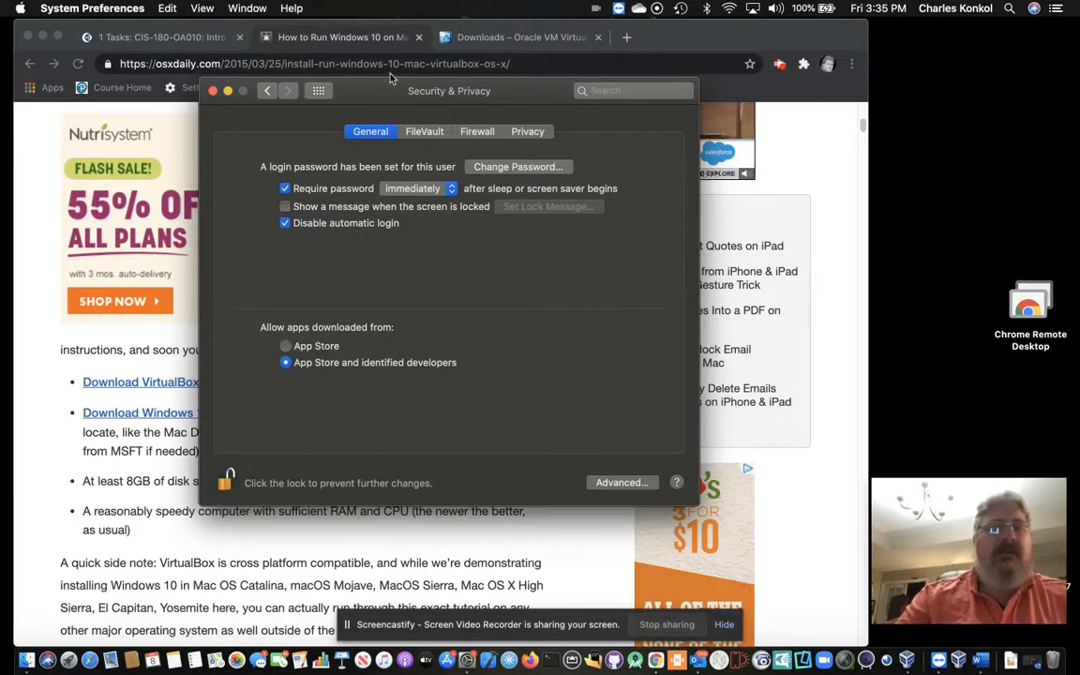
left_click(492, 37)
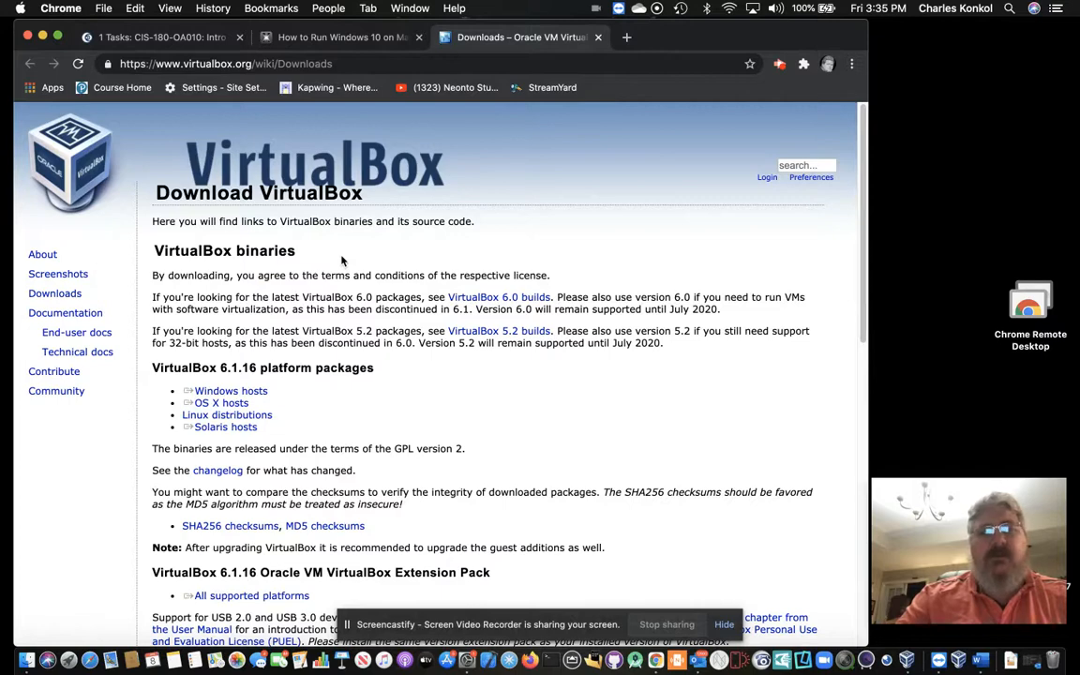
Step: Go back to the Canvas Tasks page and follow its link to Microsoft's Windows 10 ISO page
left_click(364, 42)
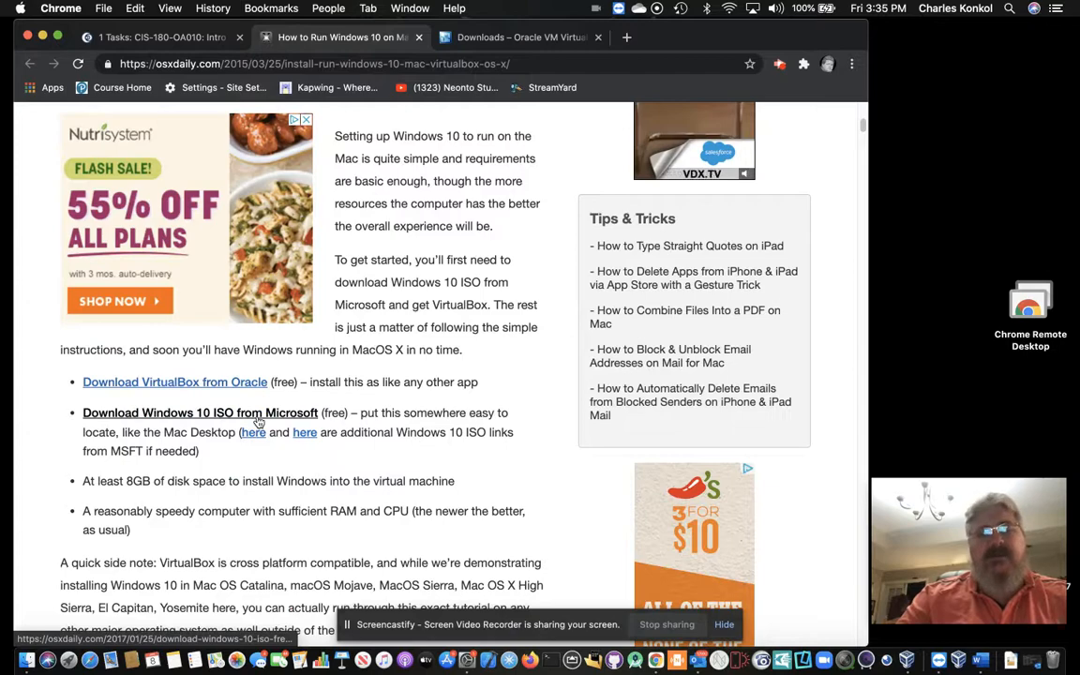
left_click(197, 38)
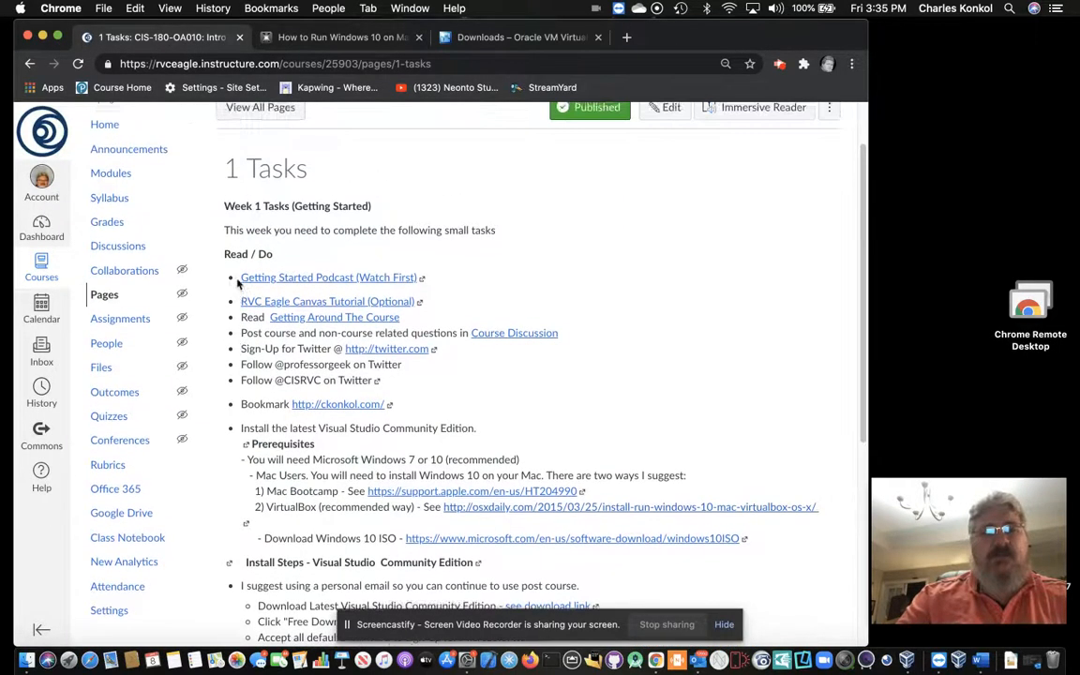
scroll(278, 345, "down", 1)
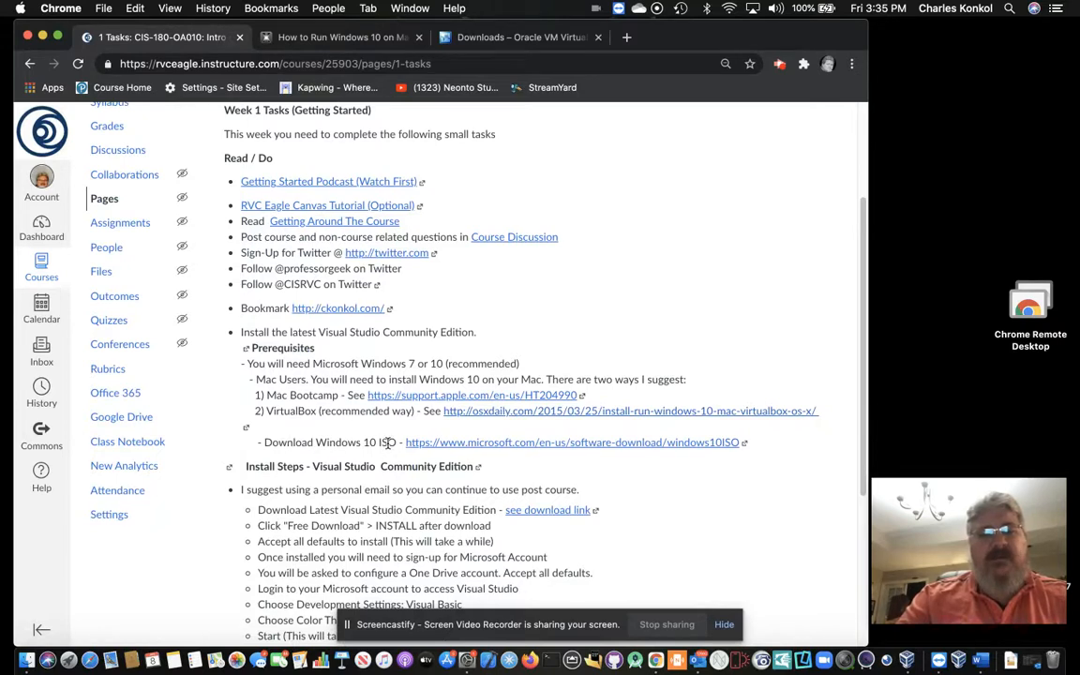
left_click(717, 445)
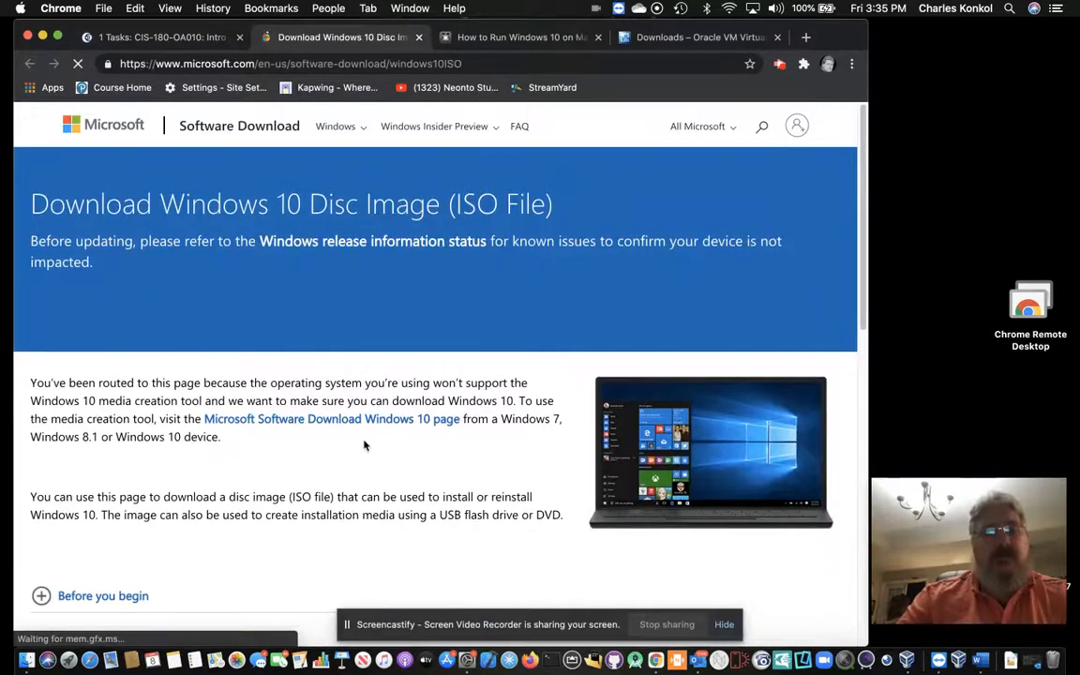
scroll(365, 446, "down", 5)
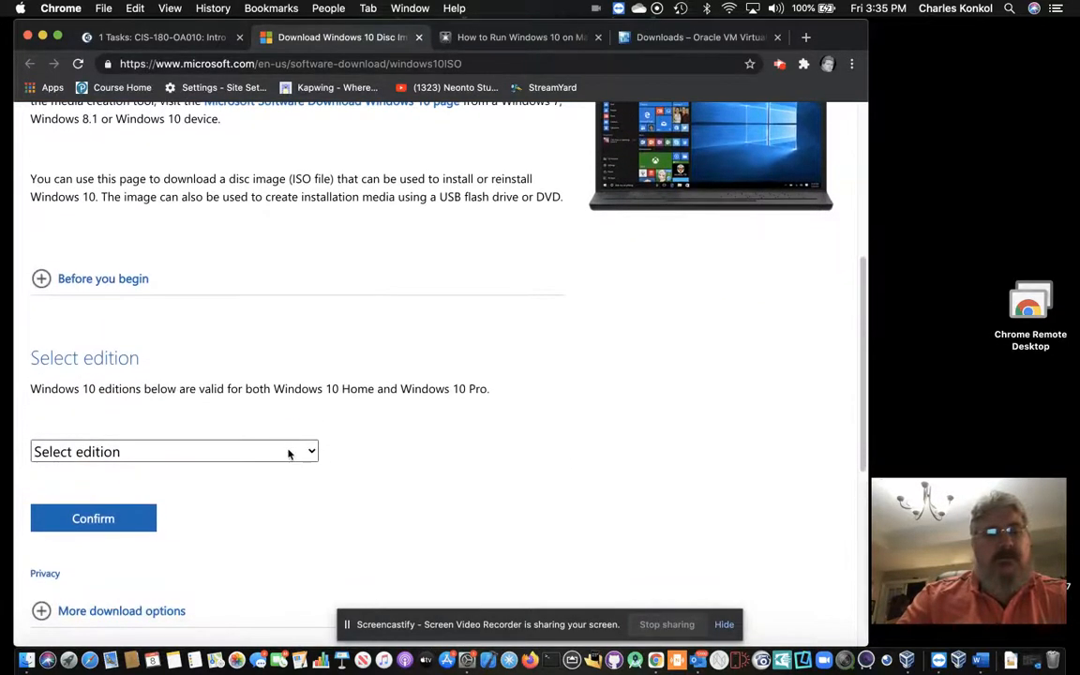
Step: Confirm the Windows 10 edition and English language to get the 32-bit and 64-bit download links
left_click(289, 453)
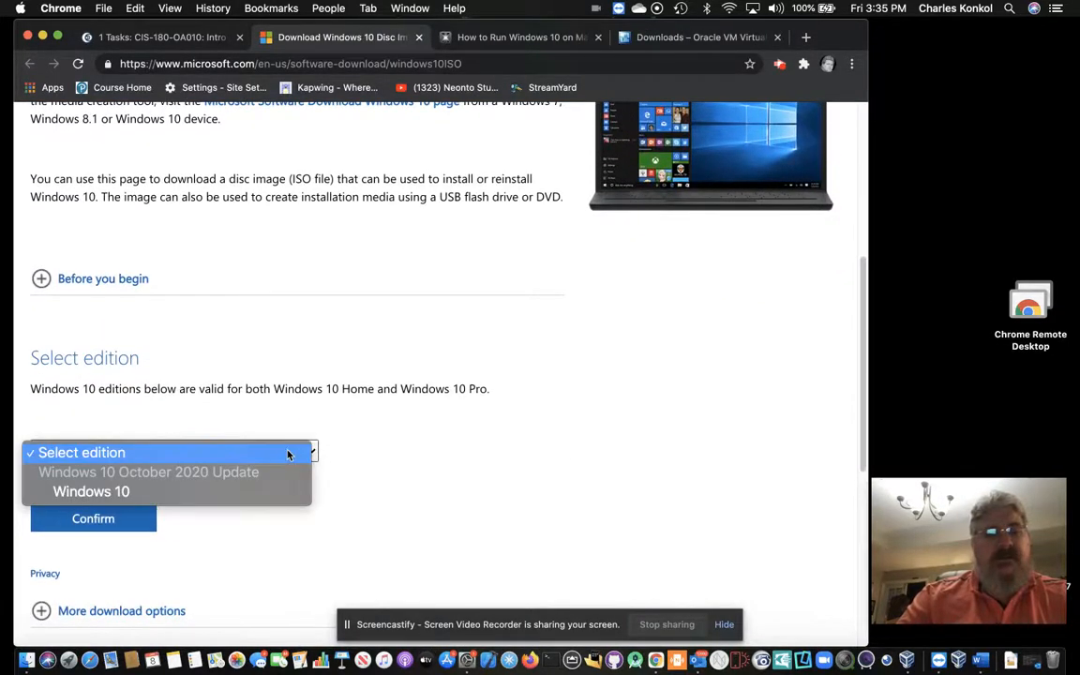
left_click(142, 498)
left_click(122, 520)
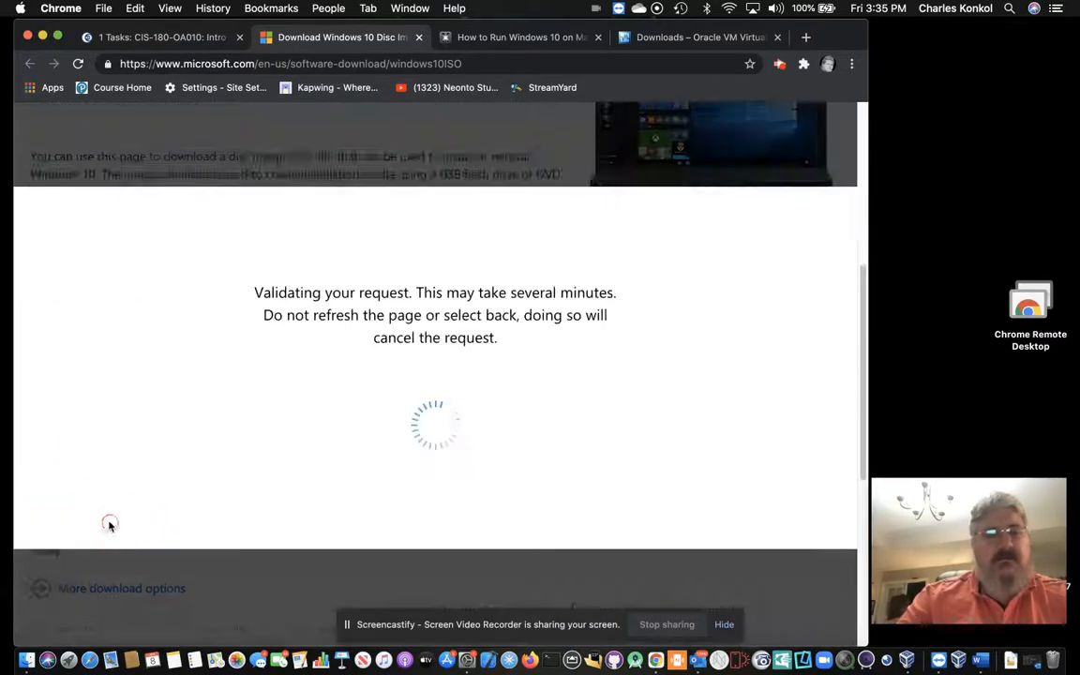
scroll(234, 506, "down", 5)
left_click(298, 427)
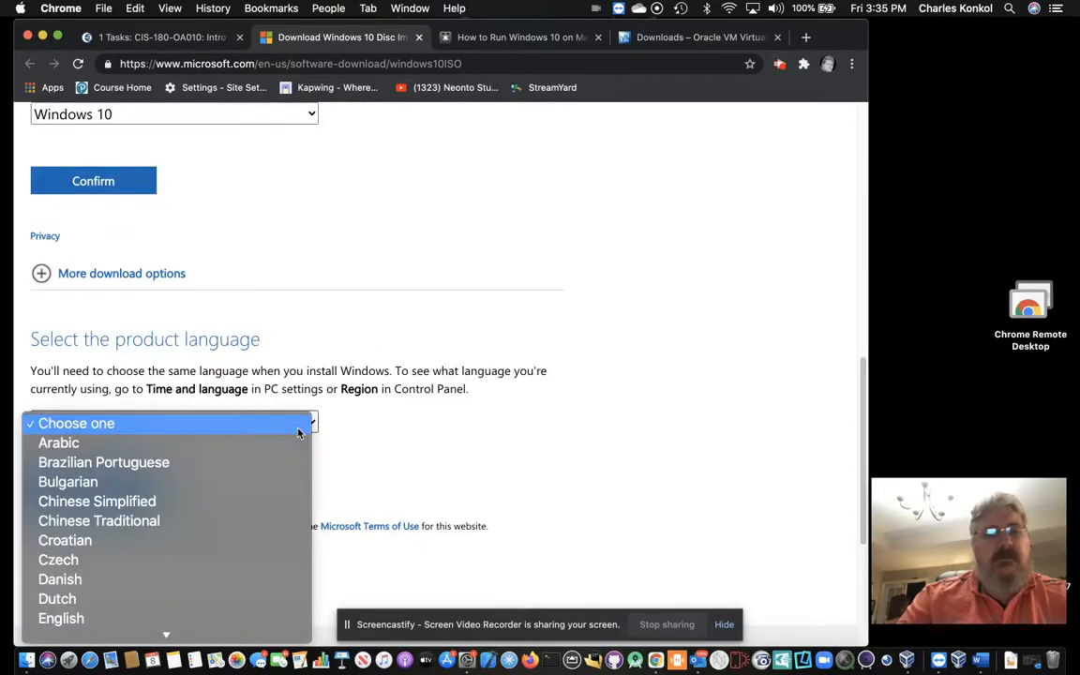
left_click(162, 619)
left_click(123, 485)
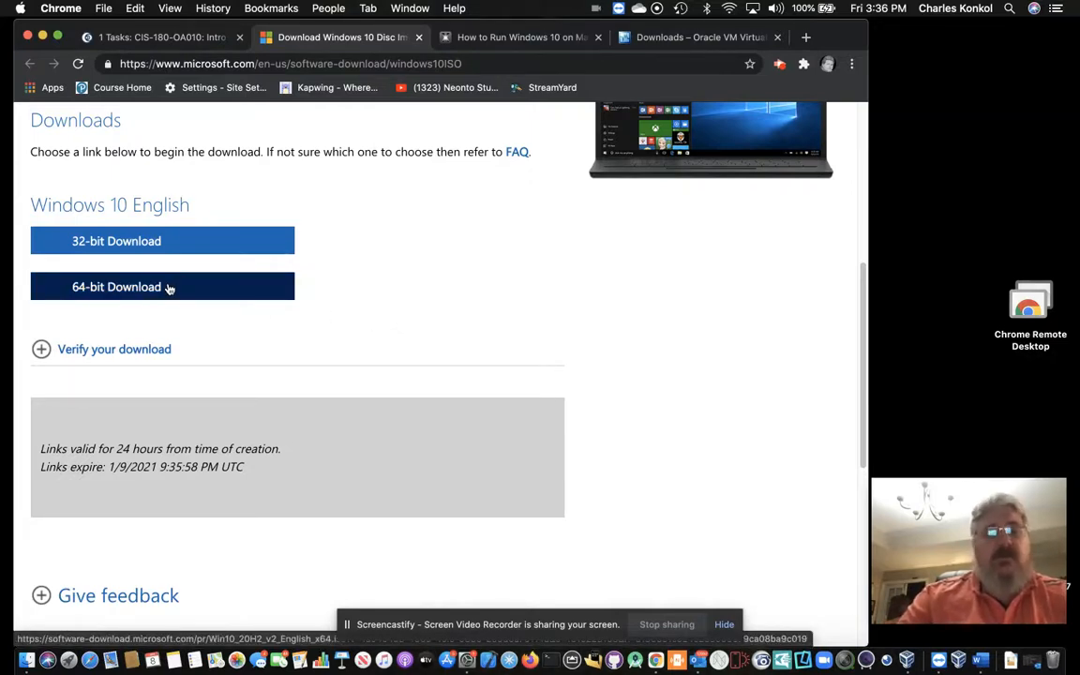
Step: Verify the 6.22 GB Win10_20H2_v2_English_x64.iso is in Downloads, close Finder, and minimise Chrome
left_click(41, 646)
left_click(304, 228)
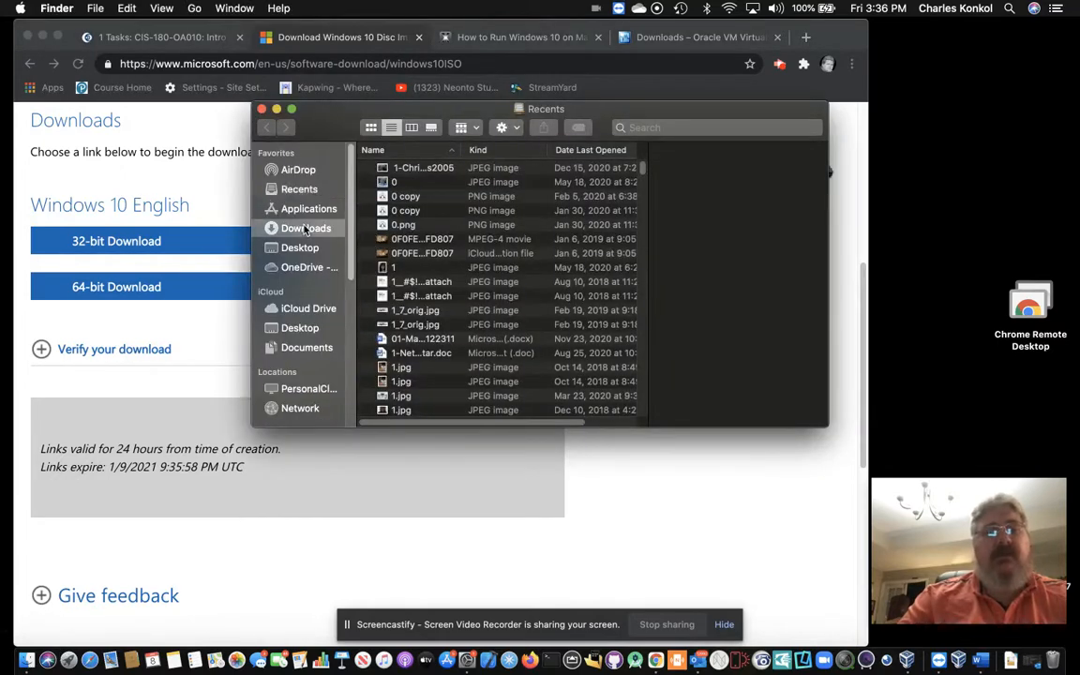
left_click(427, 167)
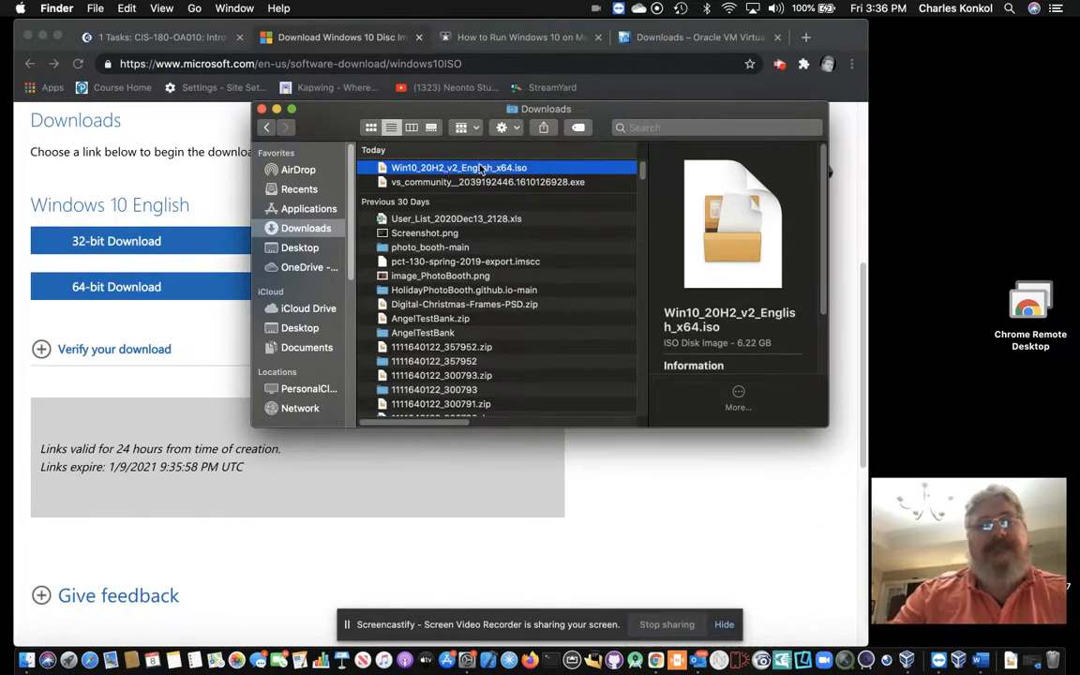
left_click(263, 110)
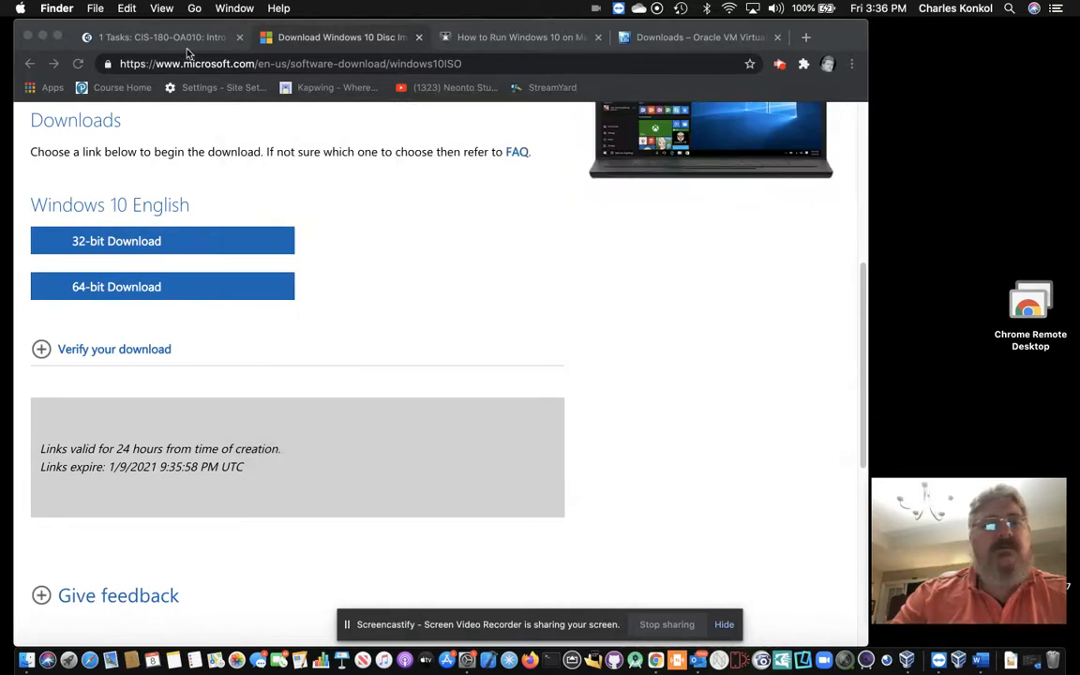
left_click(43, 36)
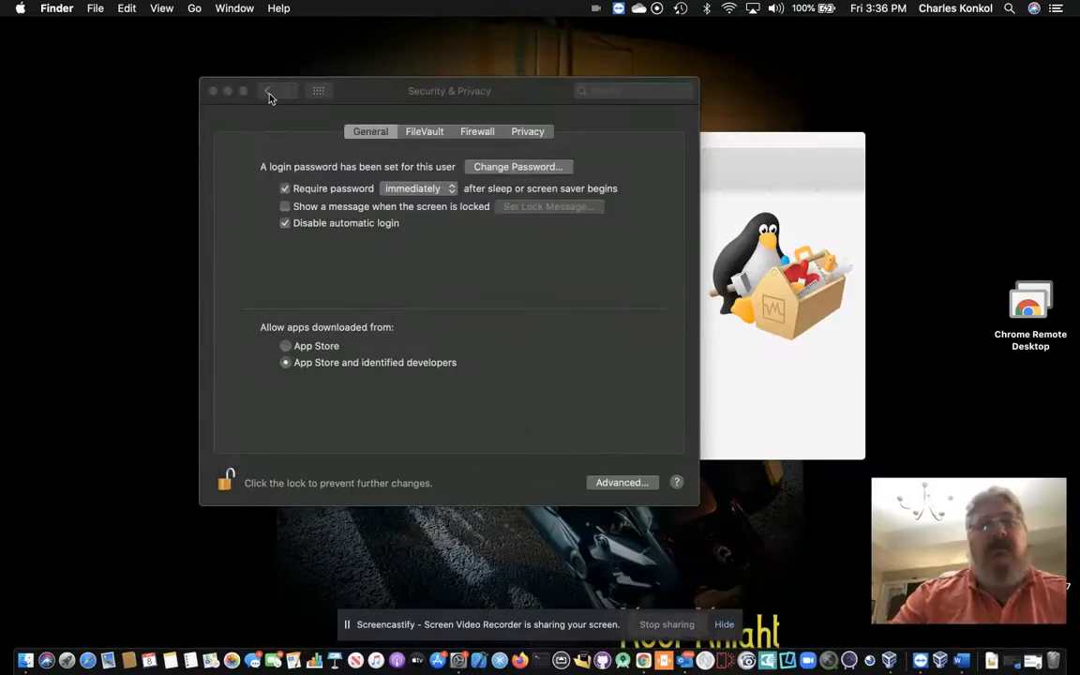
Step: Close the Security & Privacy window and bring the VirtualBox Manager to the front
left_click(213, 91)
left_click(213, 91)
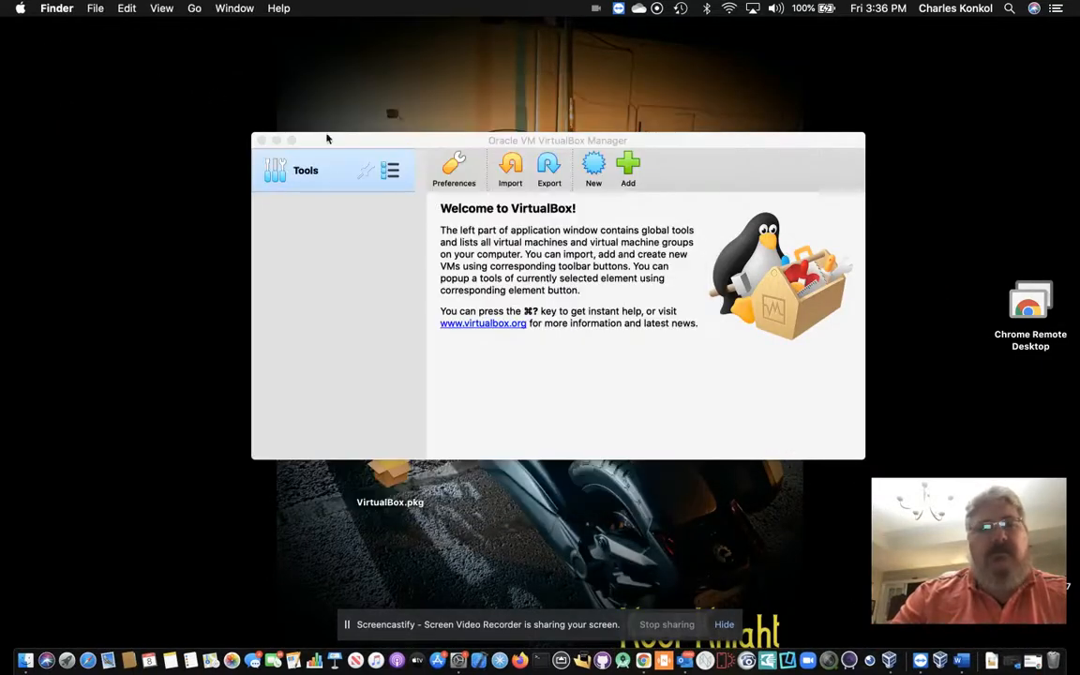
left_click(469, 141)
left_click_drag(470, 143, 450, 120)
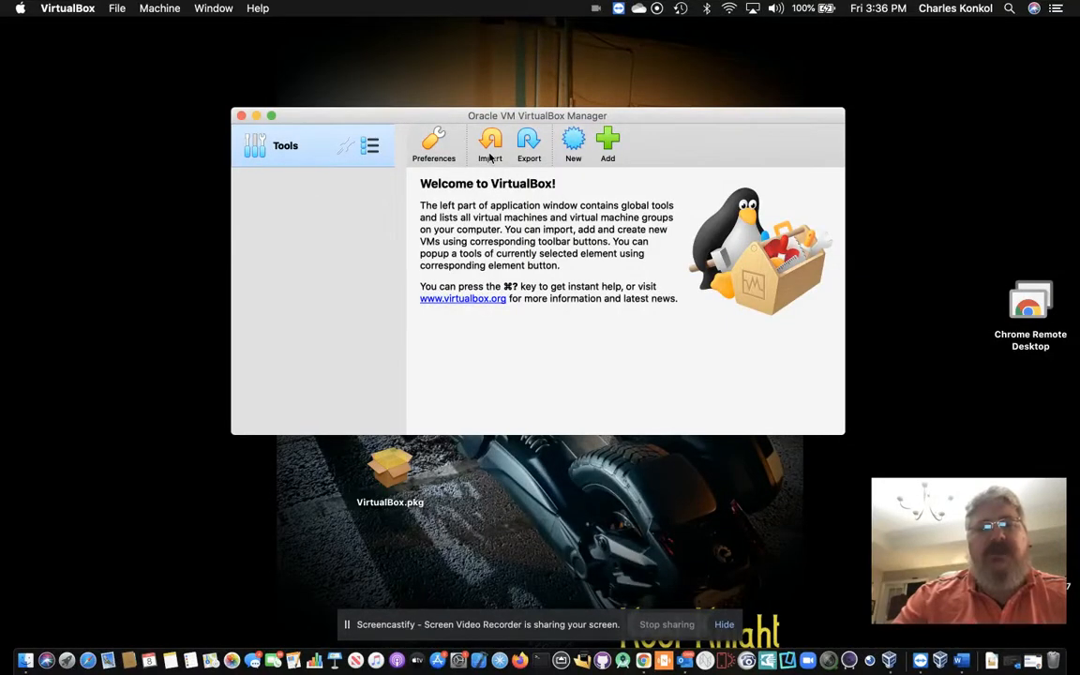
Step: Start a new VM named Windows10Spring2020 with version Windows 10 (64-bit)
left_click(574, 139)
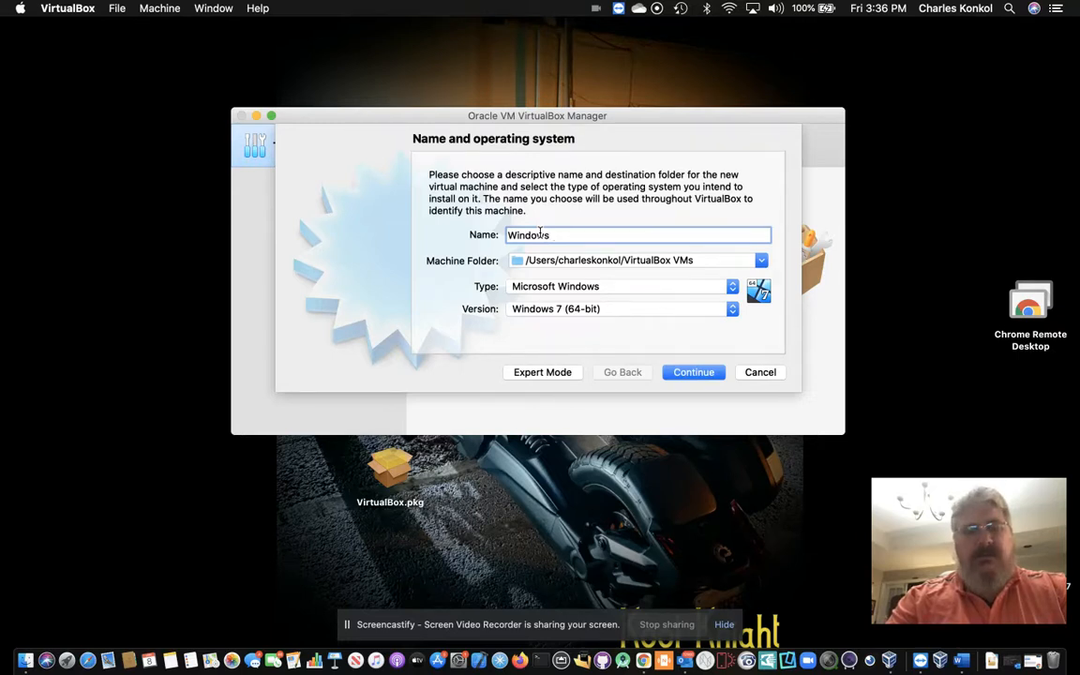
type("10")
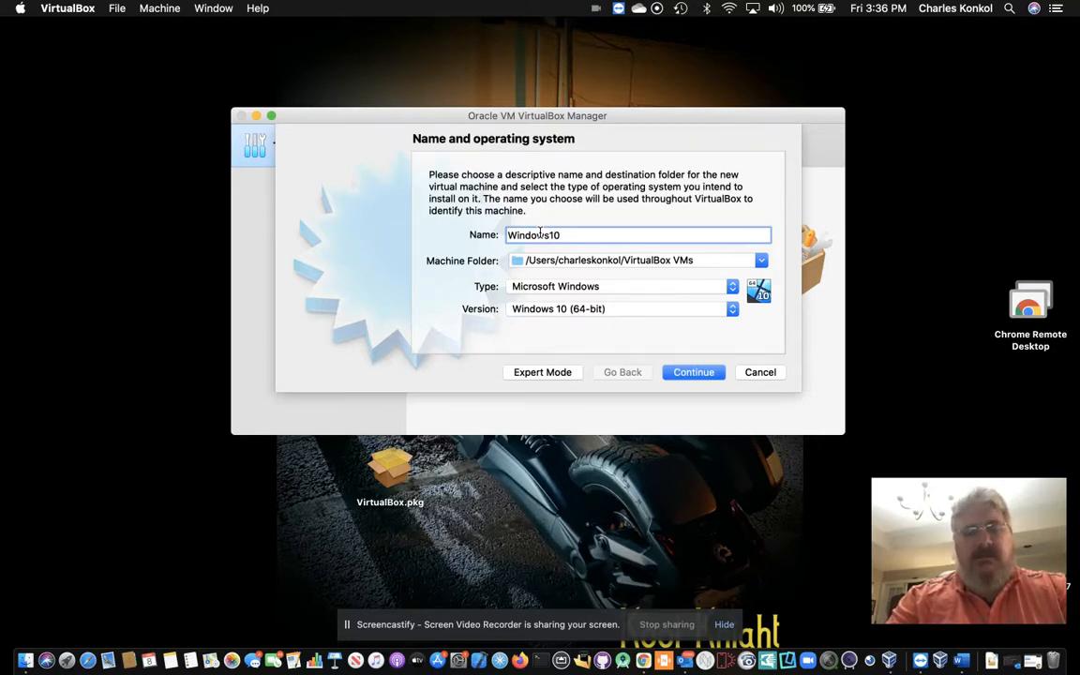
type("Sprin")
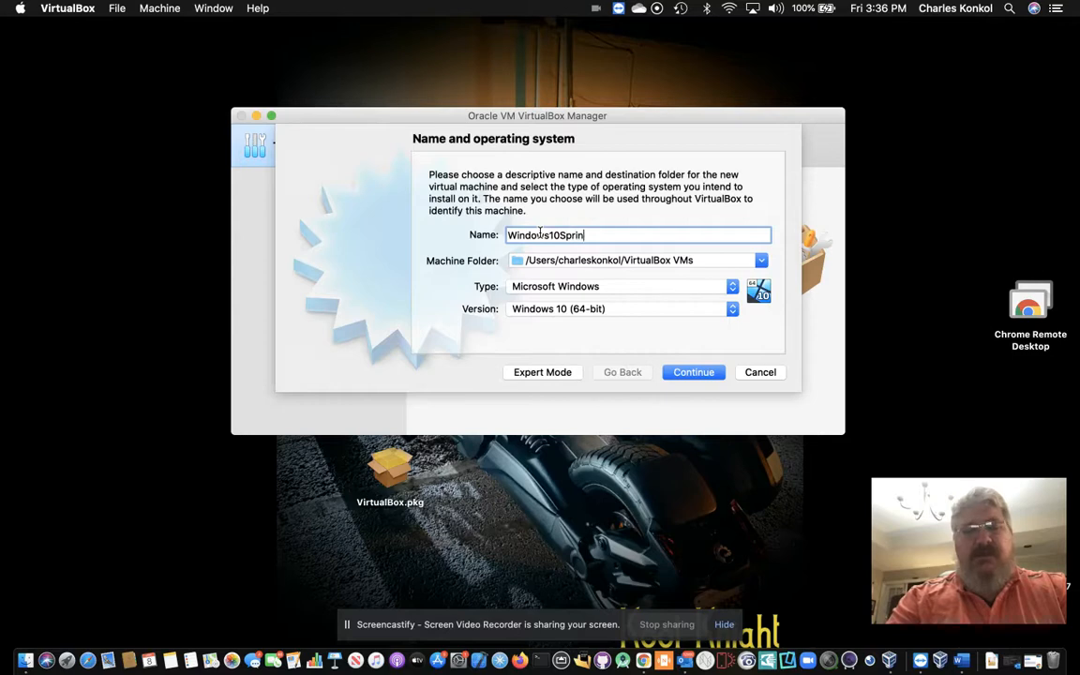
type("g2020")
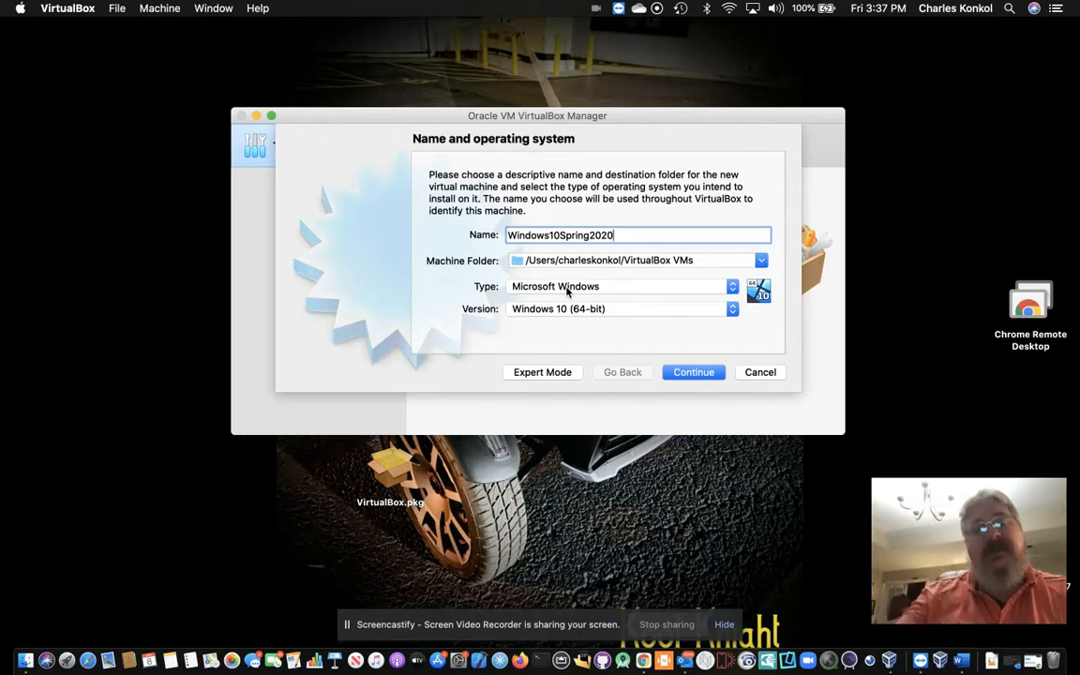
left_click(512, 311)
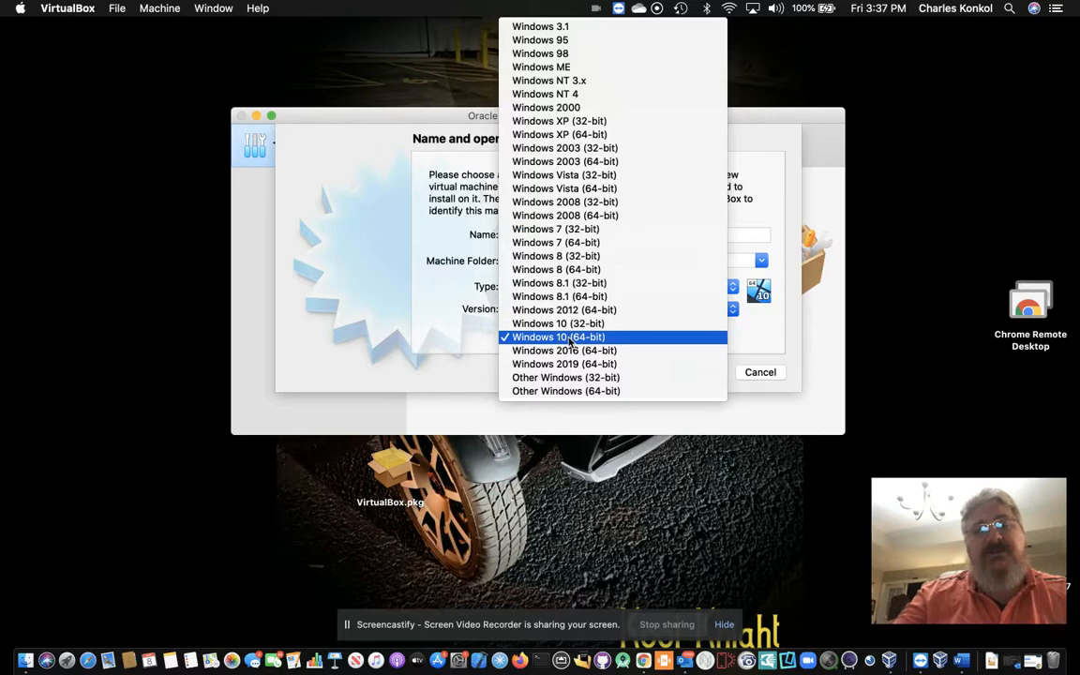
left_click(569, 339)
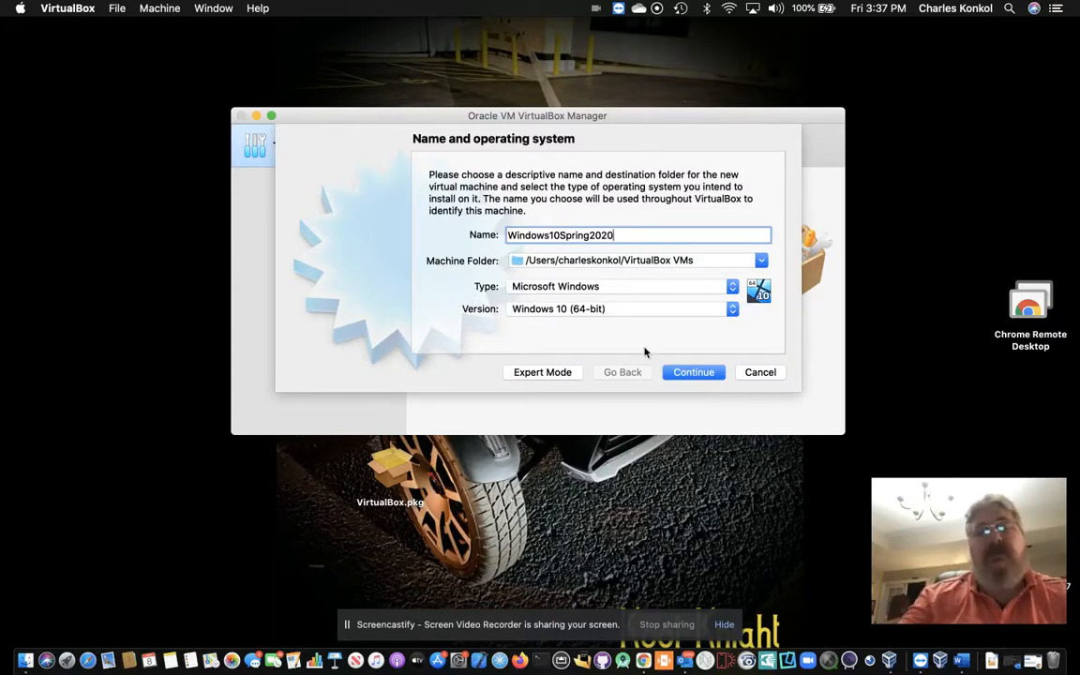
Step: Give Windows10Spring2020 8000 MB of memory and continue to the hard disk step
left_click(691, 373)
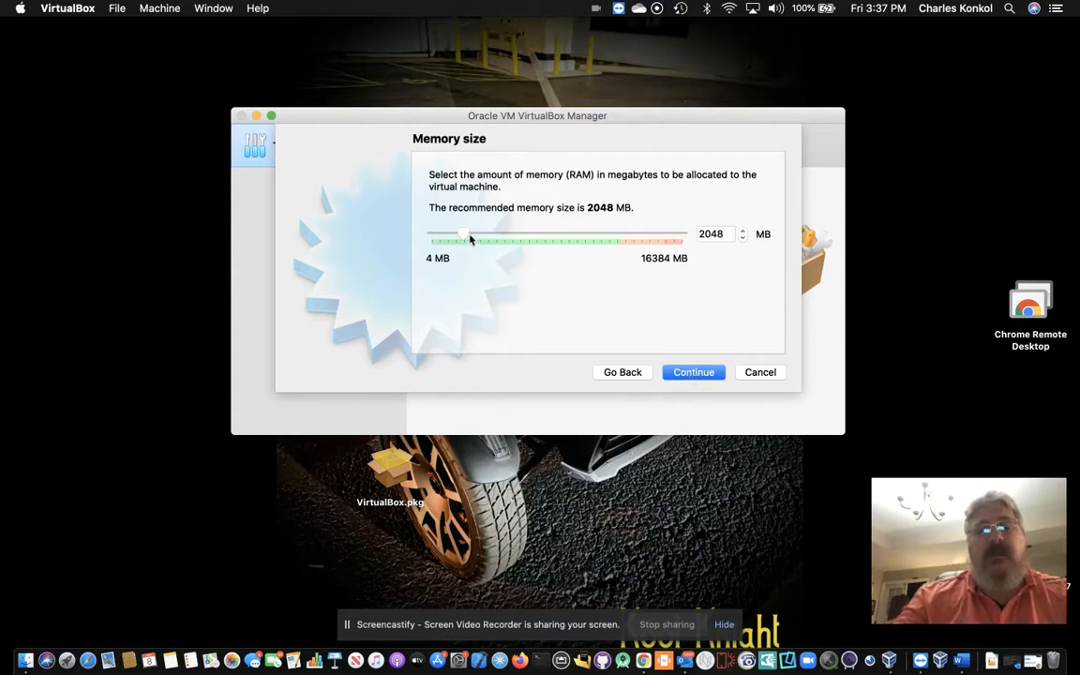
left_click_drag(465, 236, 499, 236)
left_click(701, 233)
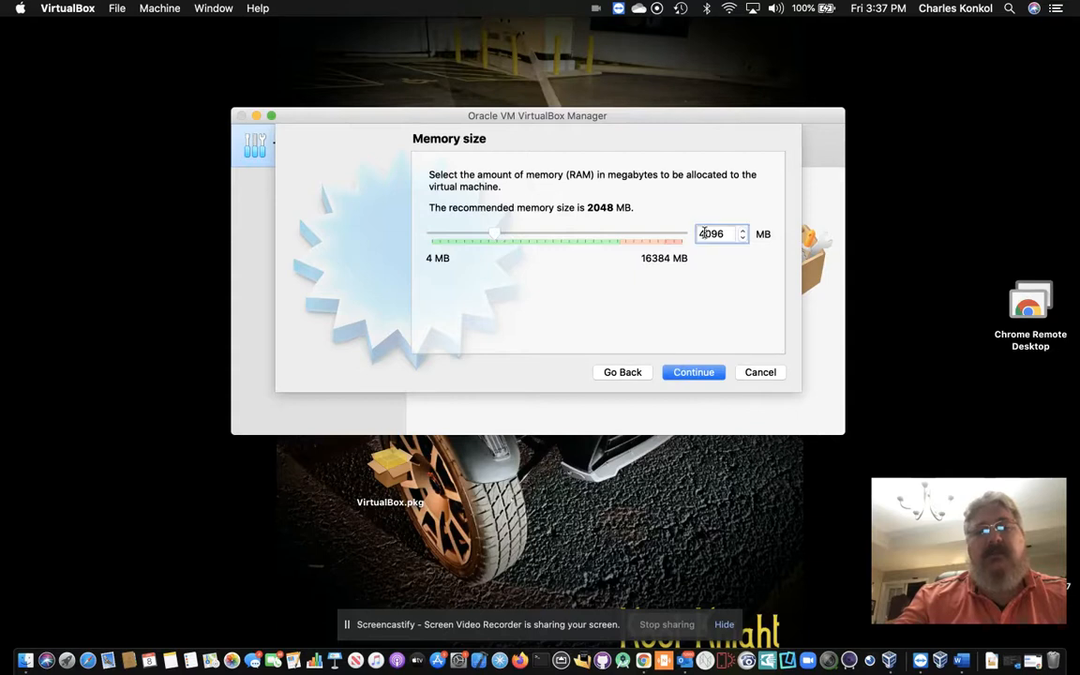
key("Delete")
type("8")
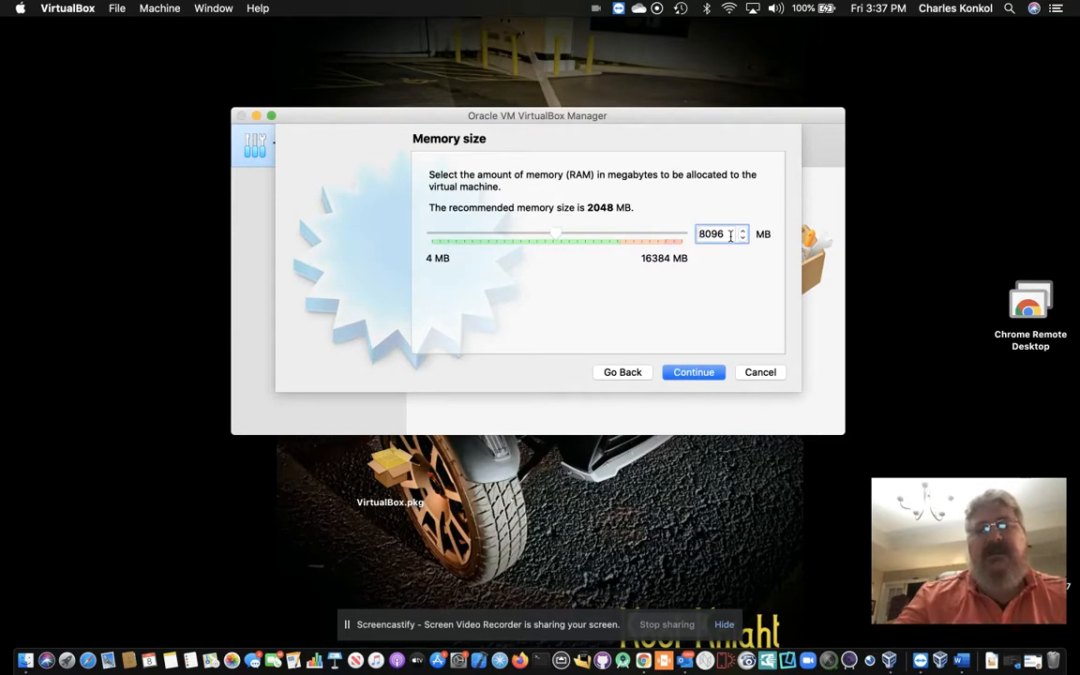
key("BackSpace")
key("BackSpace")
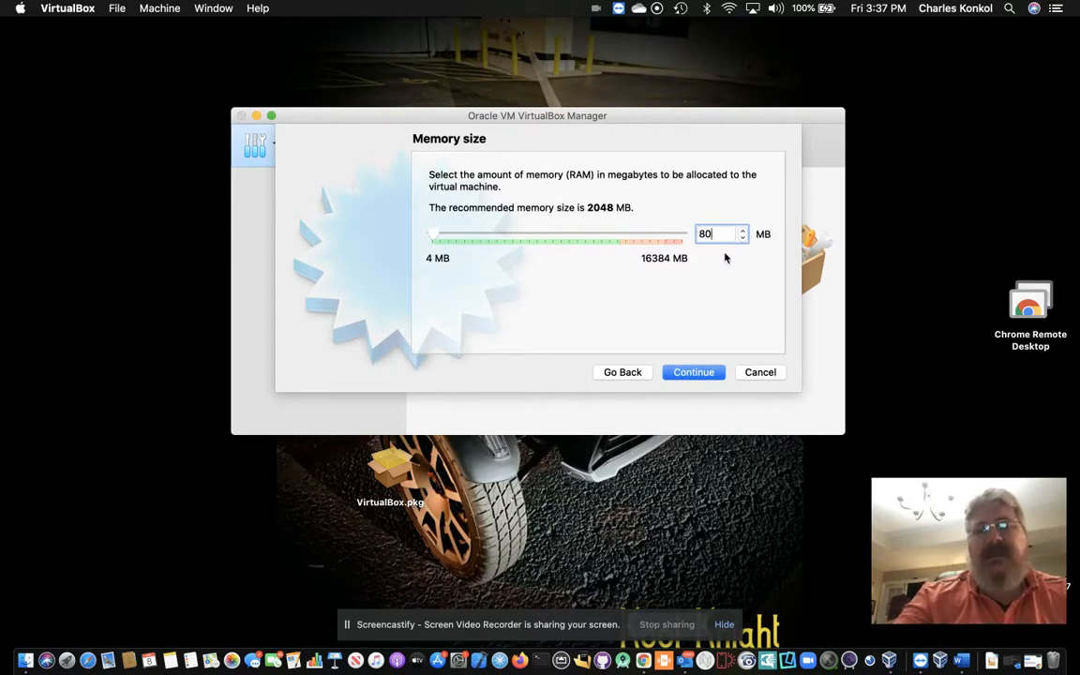
type("00")
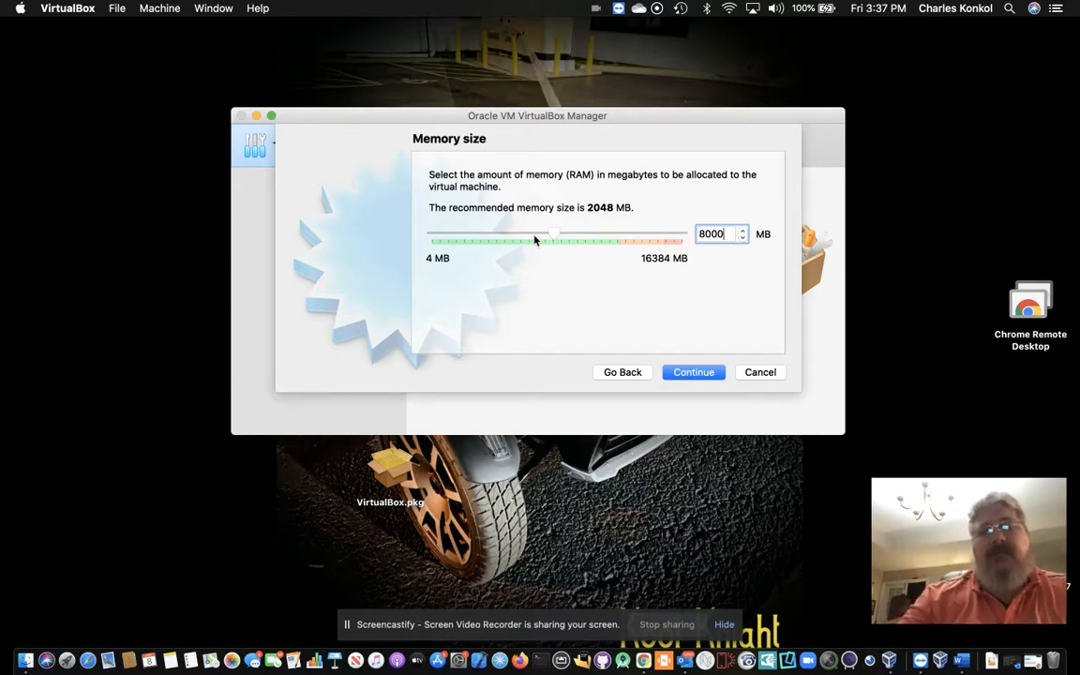
left_click(688, 373)
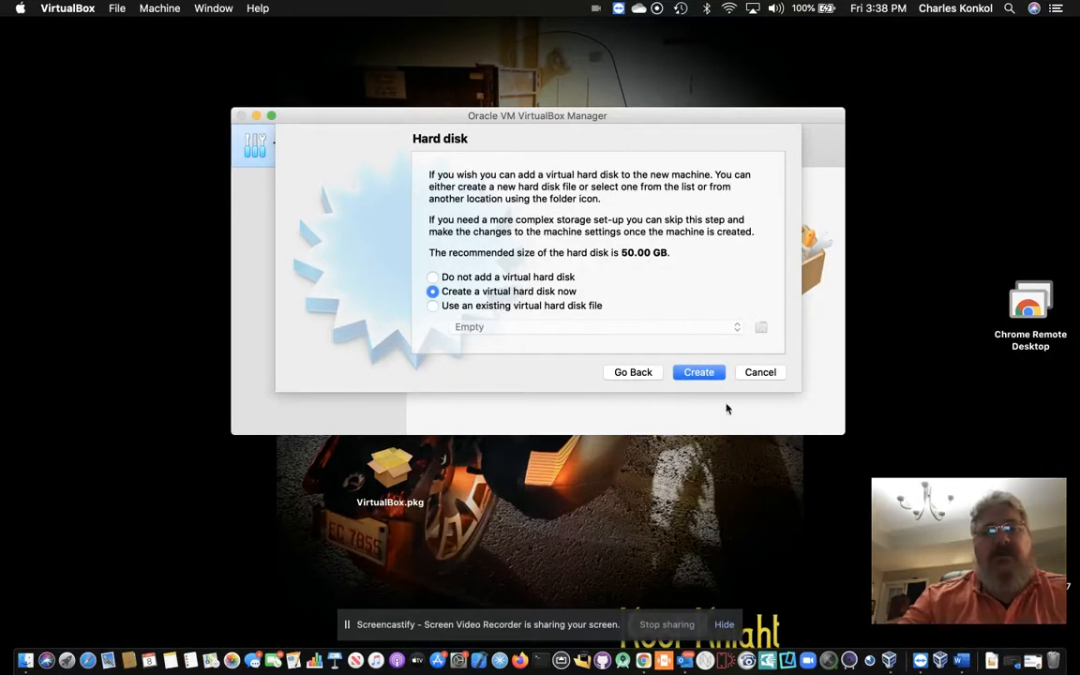
Step: Create a new 50 GB dynamically allocated VDI hard disk for Windows10Spring2020
left_click(699, 374)
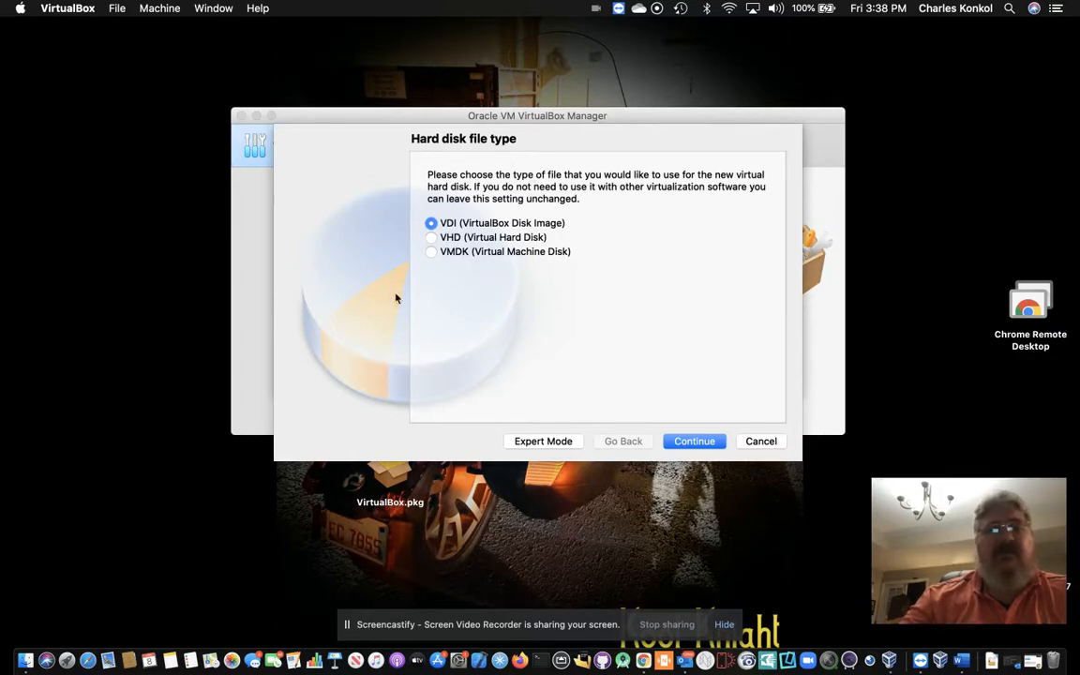
left_click(687, 442)
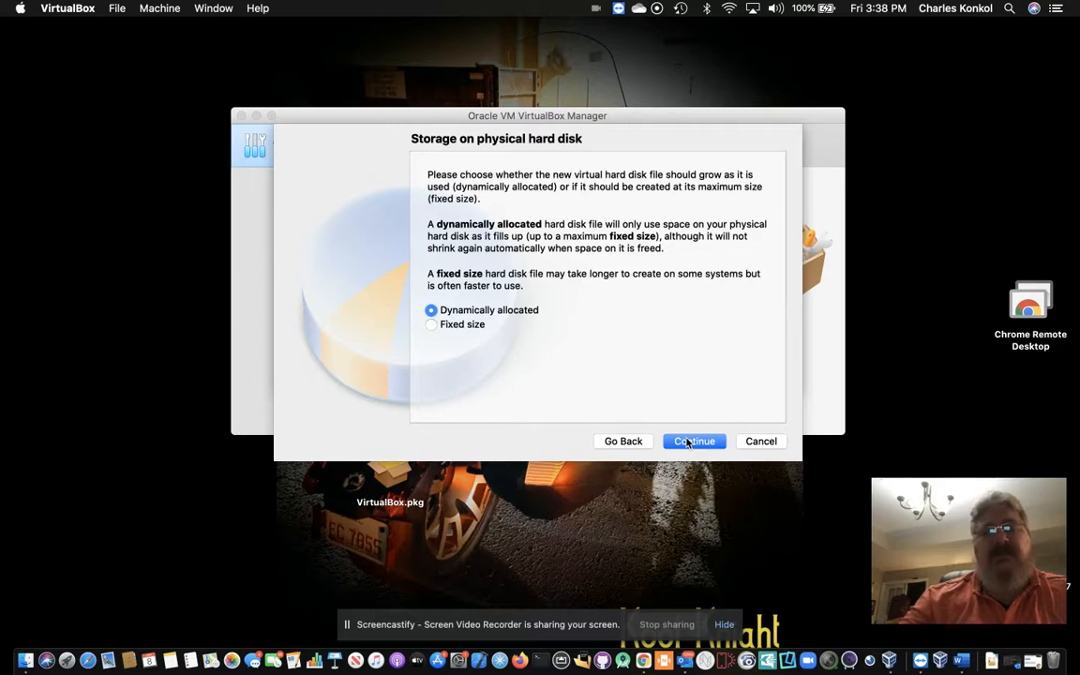
left_click(694, 441)
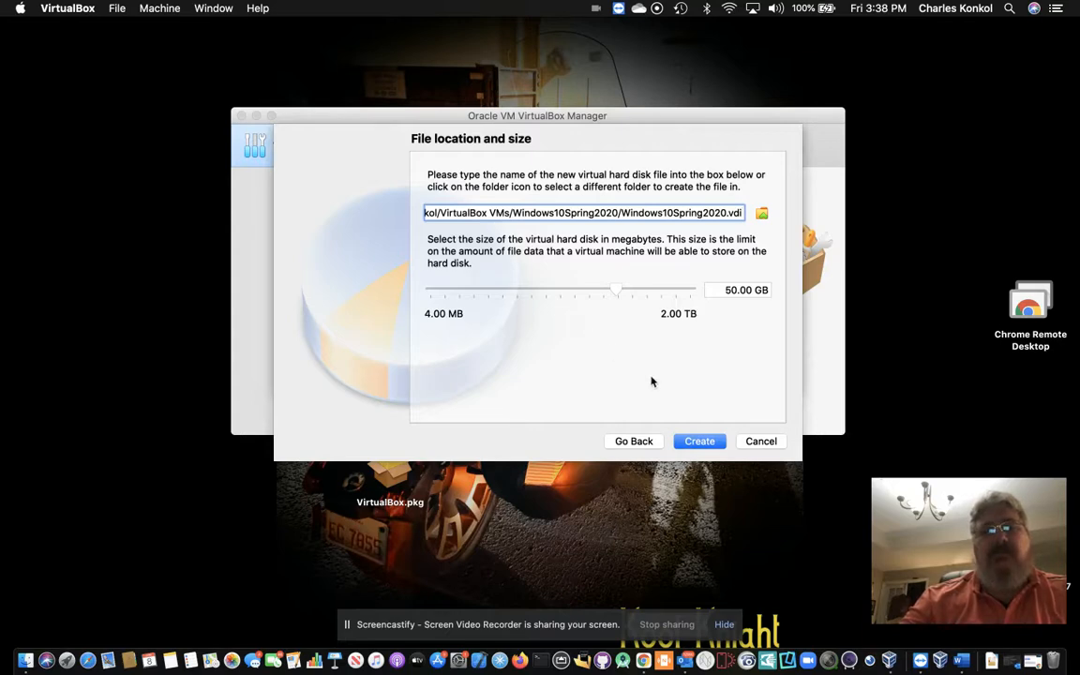
left_click(697, 441)
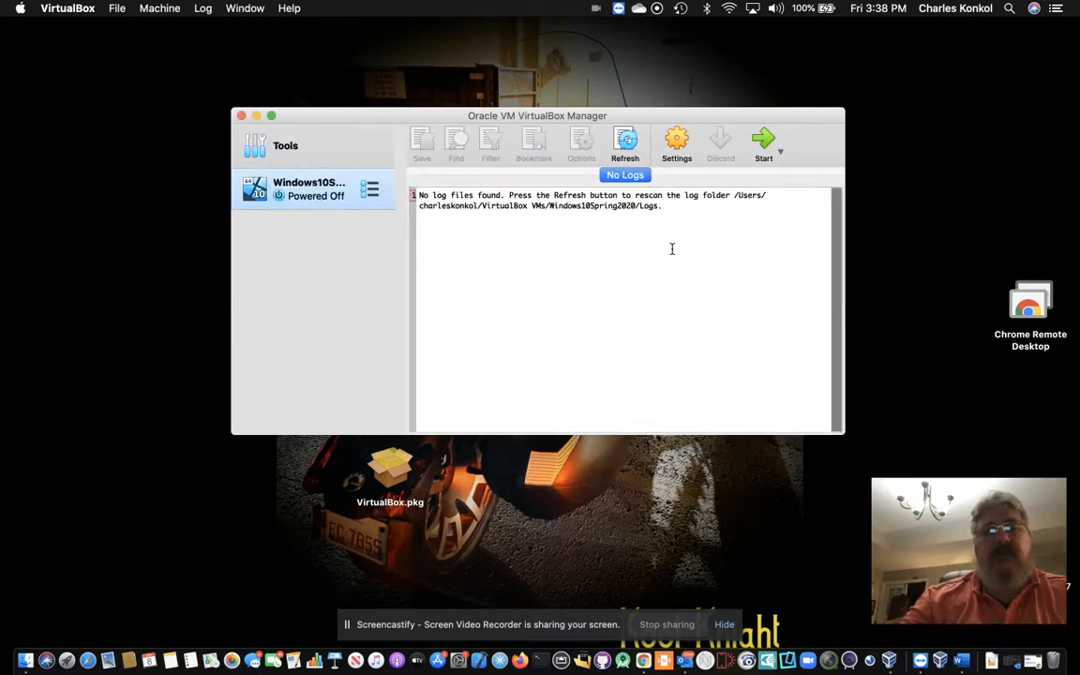
Step: Open Windows10Spring2020's Storage settings and select the empty optical drive on Controller: SATA
left_click(677, 140)
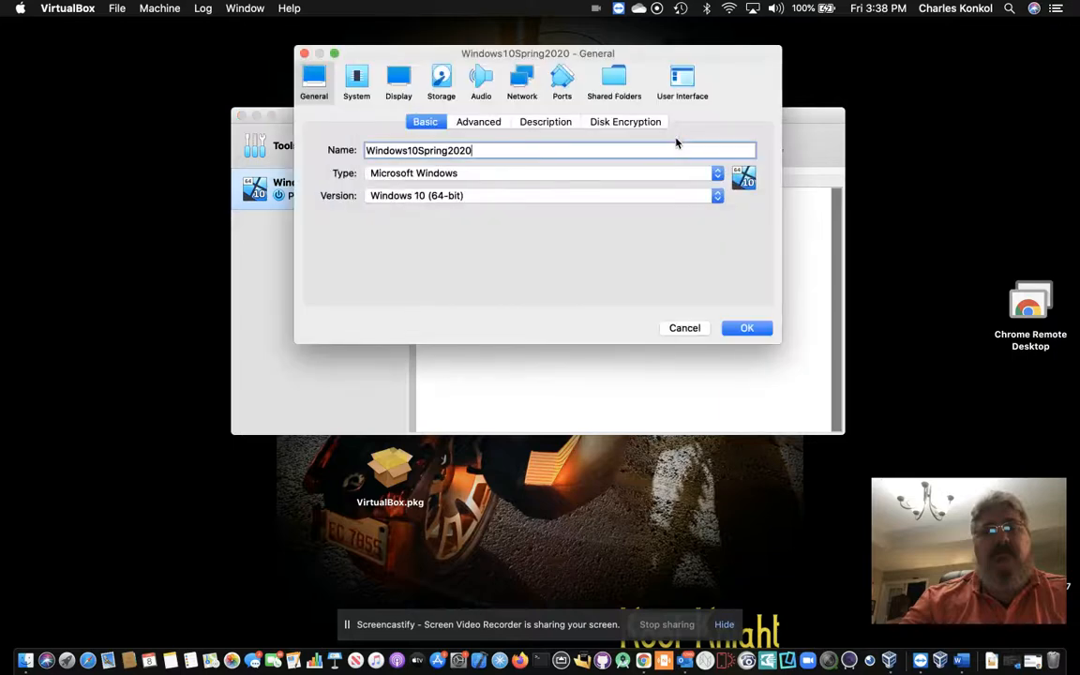
left_click(357, 82)
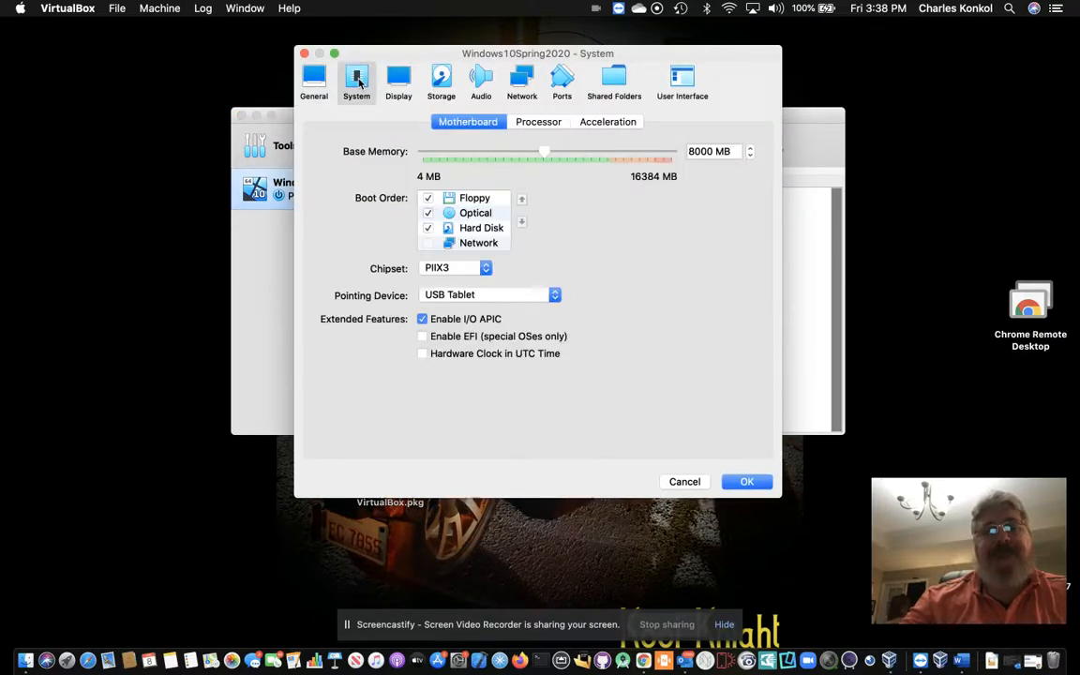
left_click(395, 82)
left_click(442, 83)
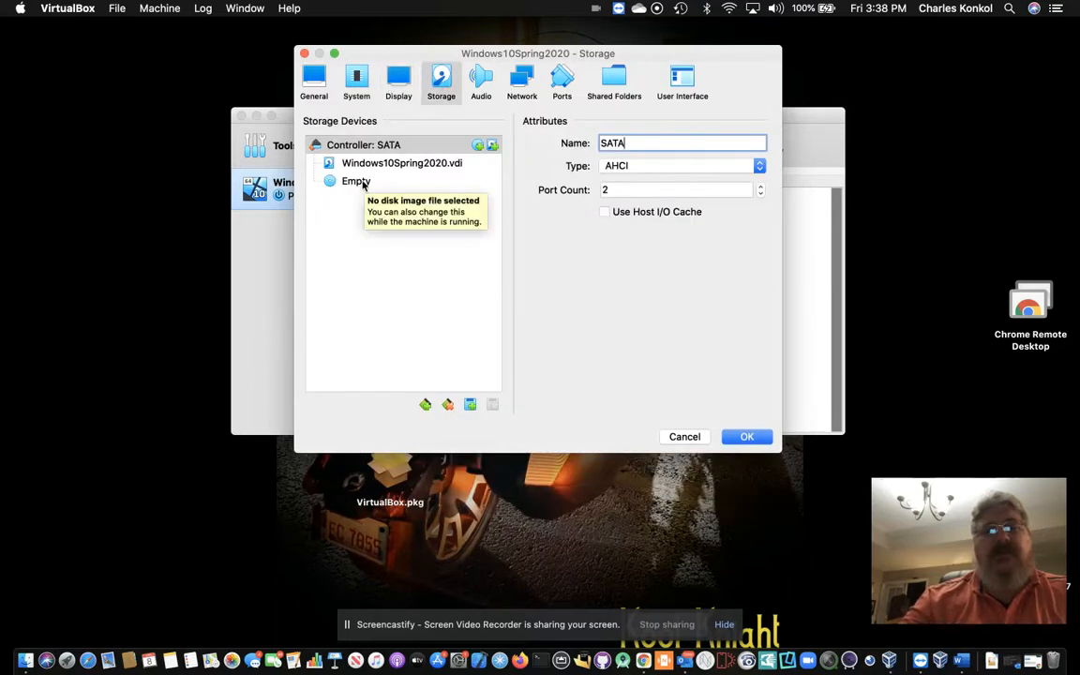
left_click(363, 185)
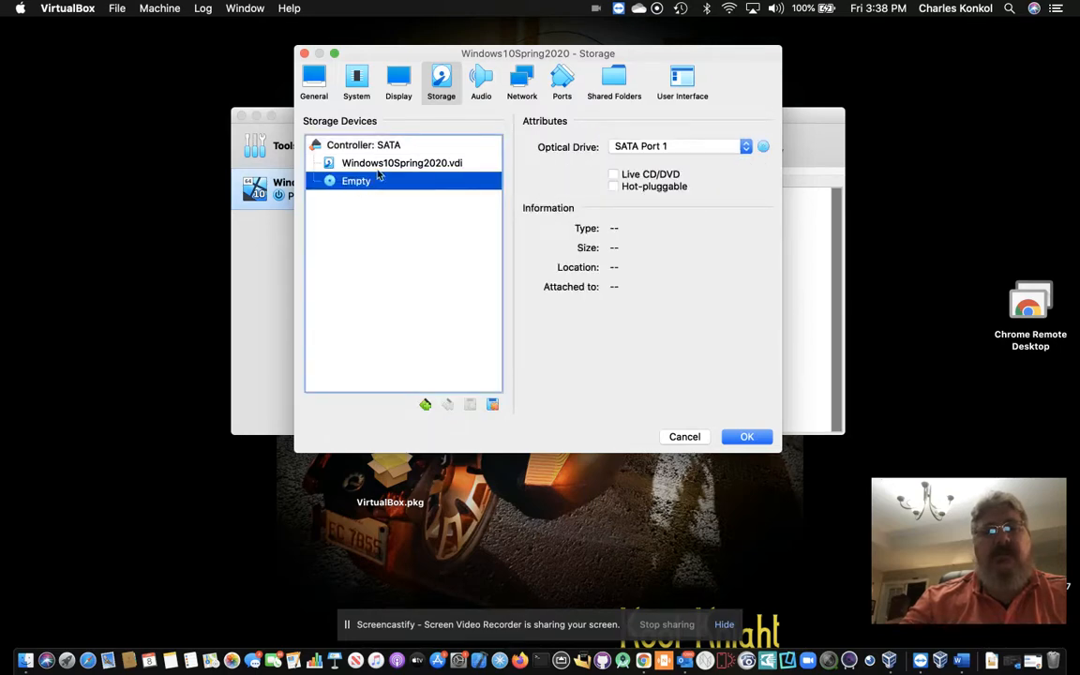
left_click(382, 165)
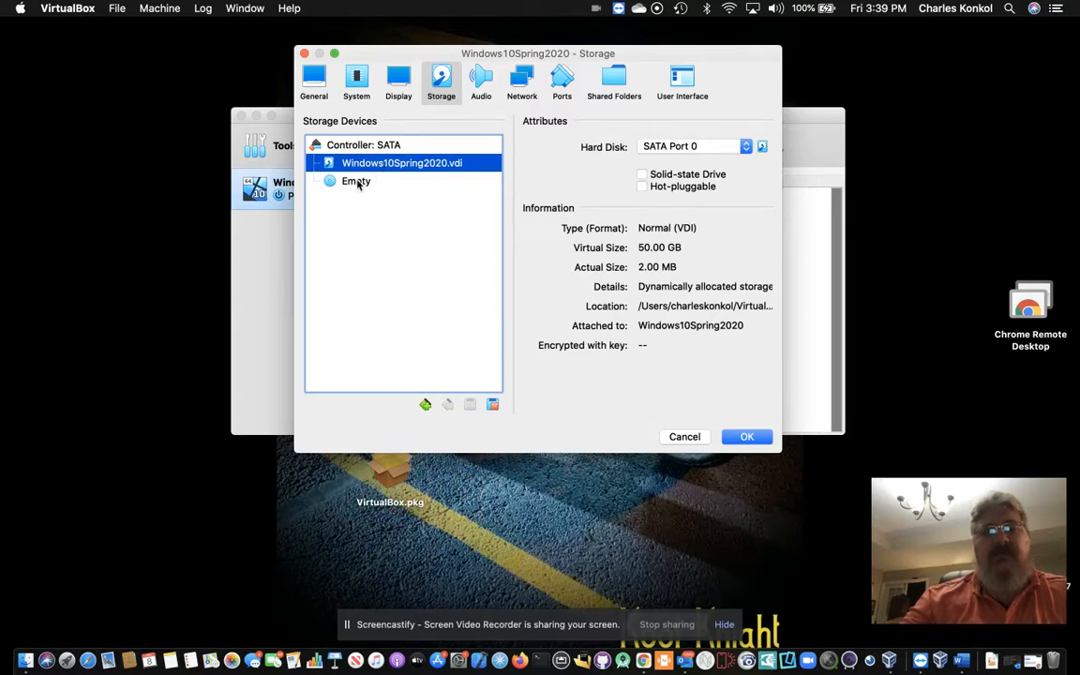
left_click(356, 182)
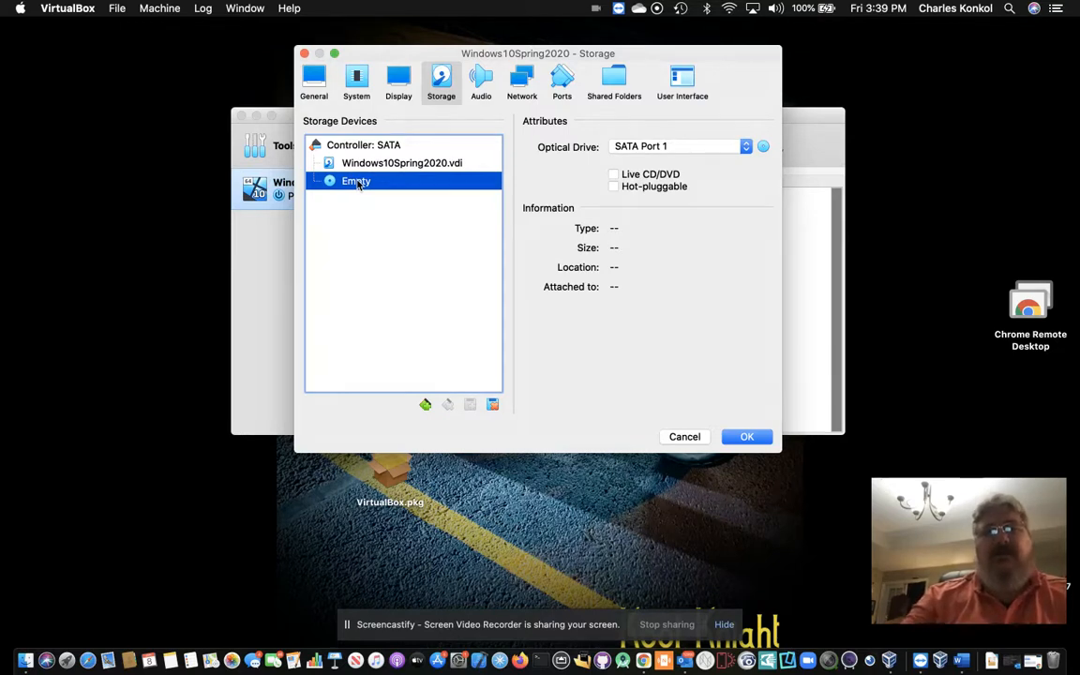
Step: Mount Win10_20H2_v2_English_x64.iso from Downloads in the optical drive and save with OK
left_click(765, 148)
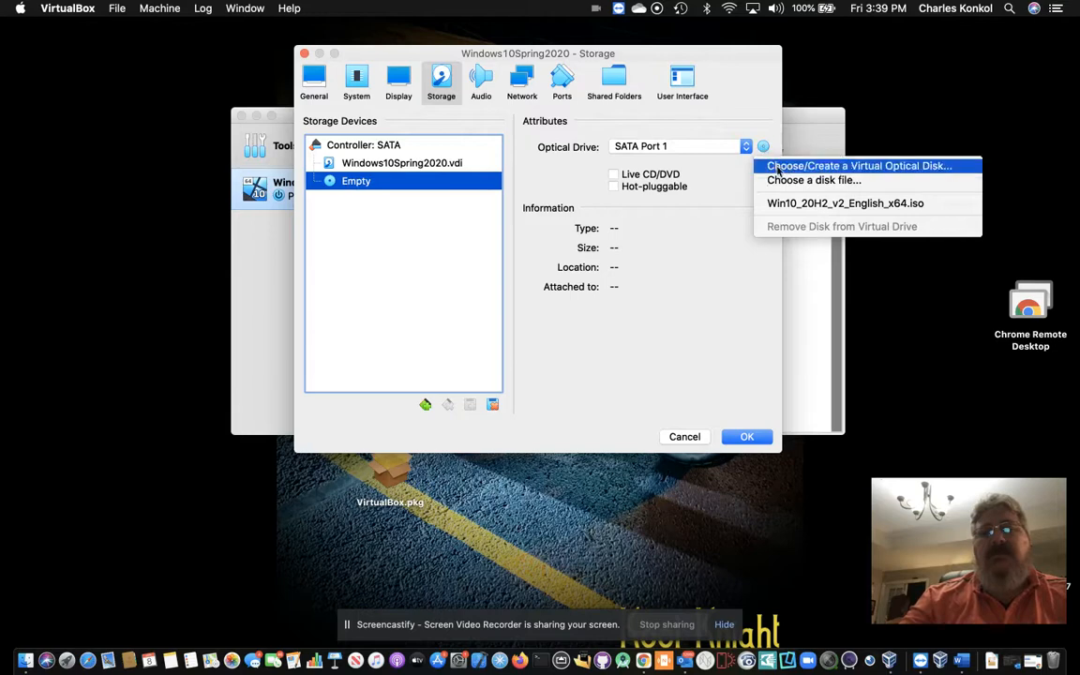
left_click(787, 186)
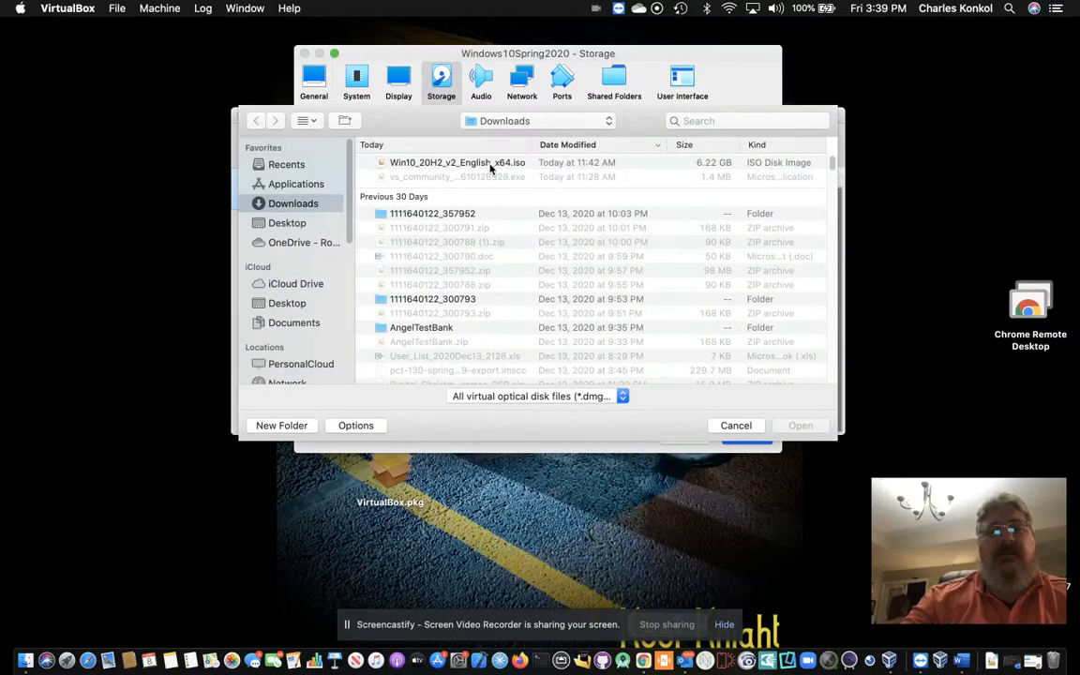
left_click(491, 165)
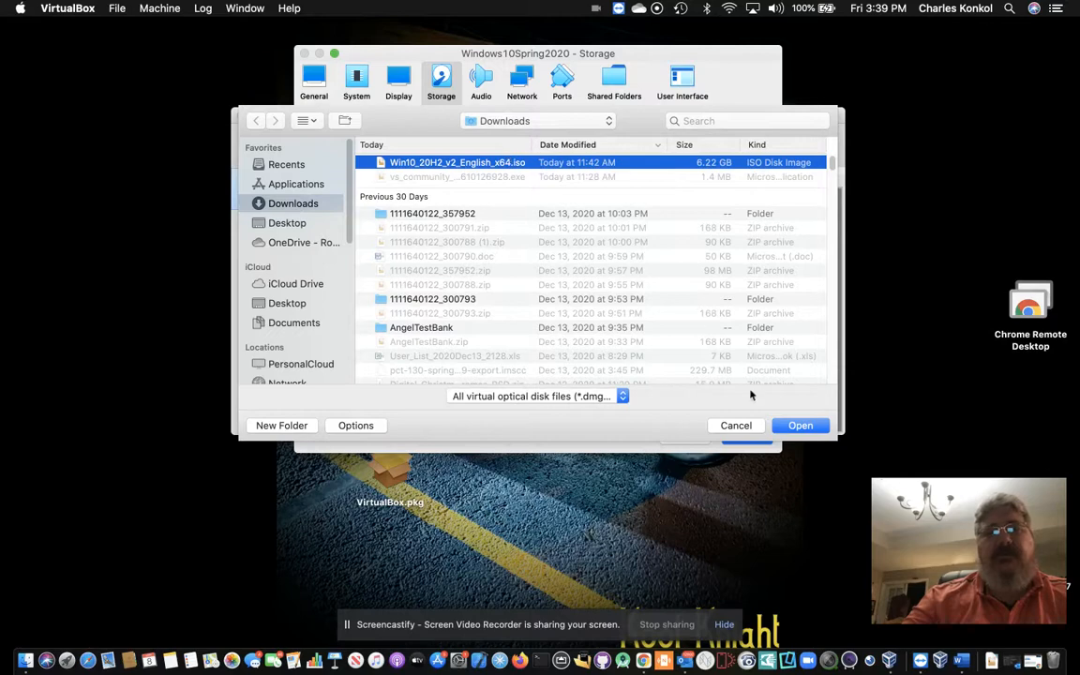
left_click(798, 426)
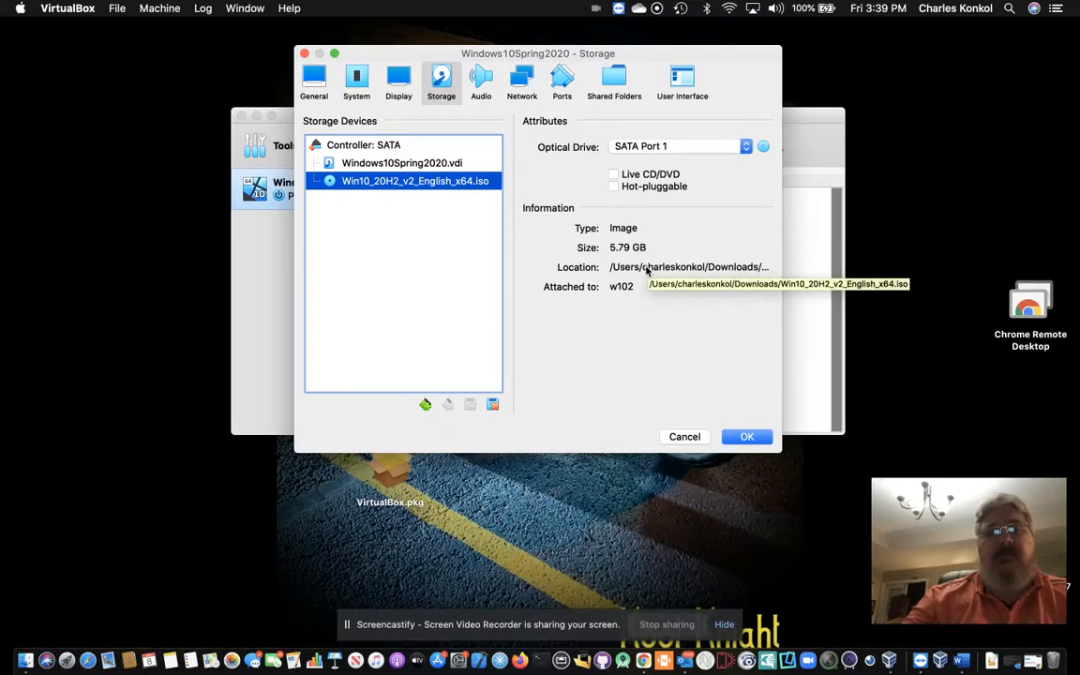
left_click(739, 437)
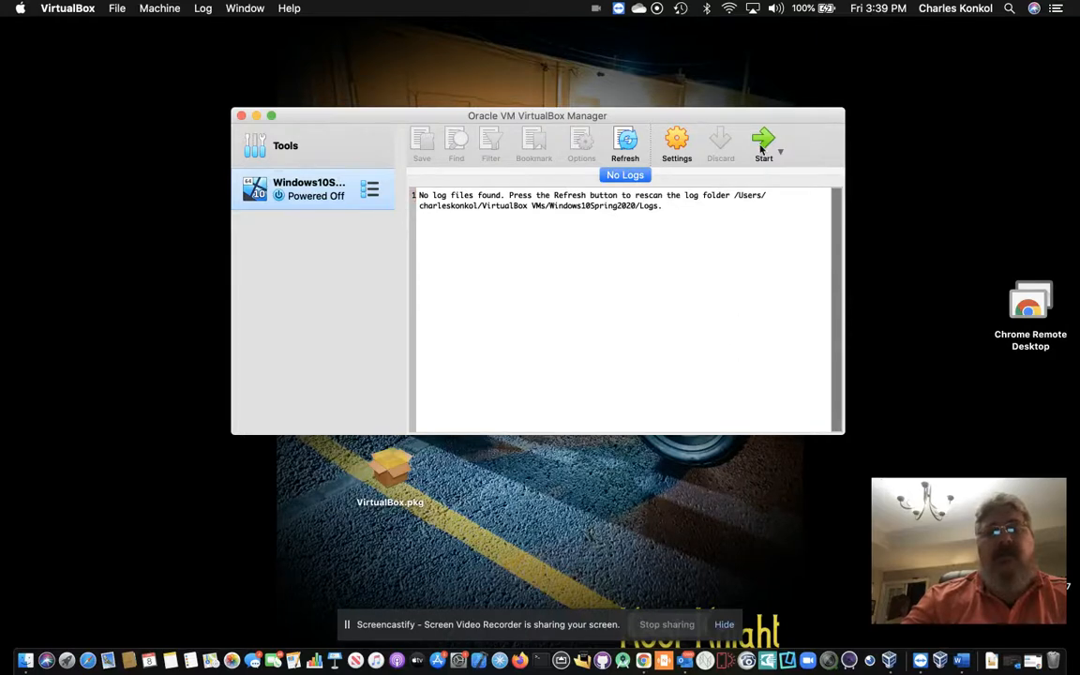
Step: Start Windows10Spring2020 from the Windows 10 ISO and move the VM window up and left
left_click(762, 145)
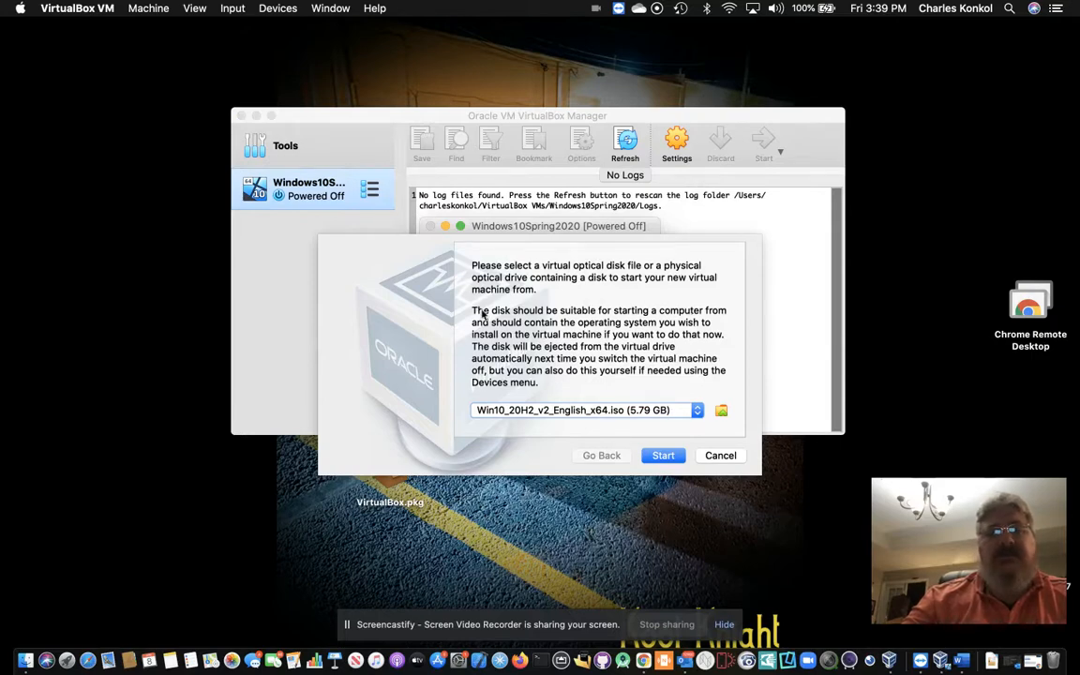
left_click(665, 456)
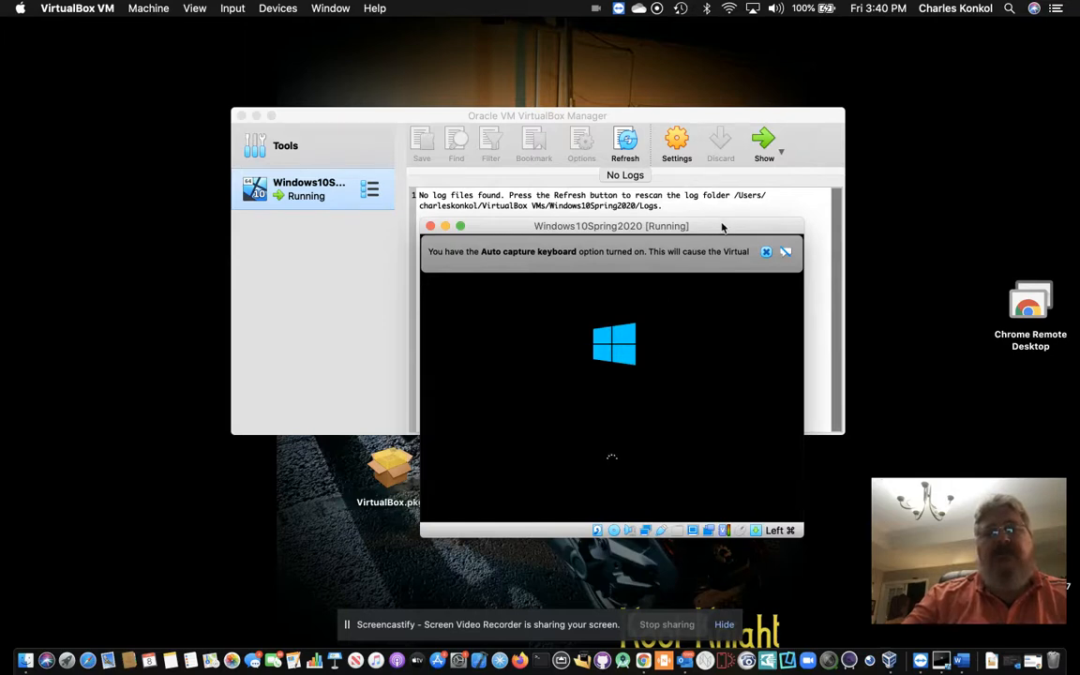
left_click_drag(722, 226, 668, 114)
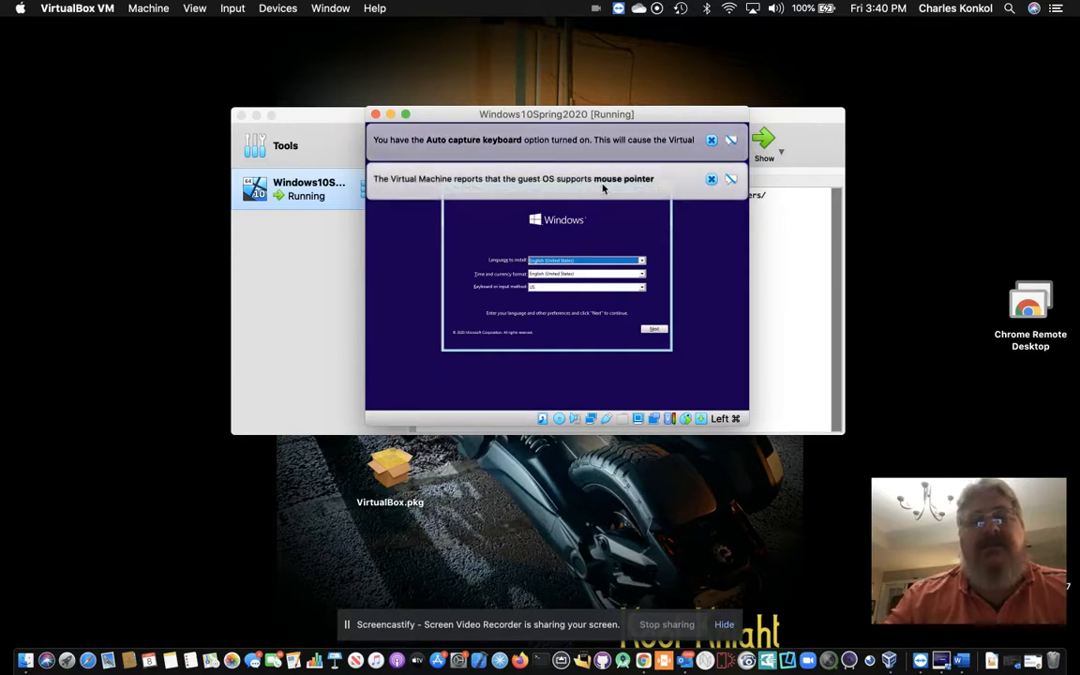
Step: Dismiss the guest banners, accept the language settings, and start installing without a product key
left_click(712, 179)
left_click(712, 140)
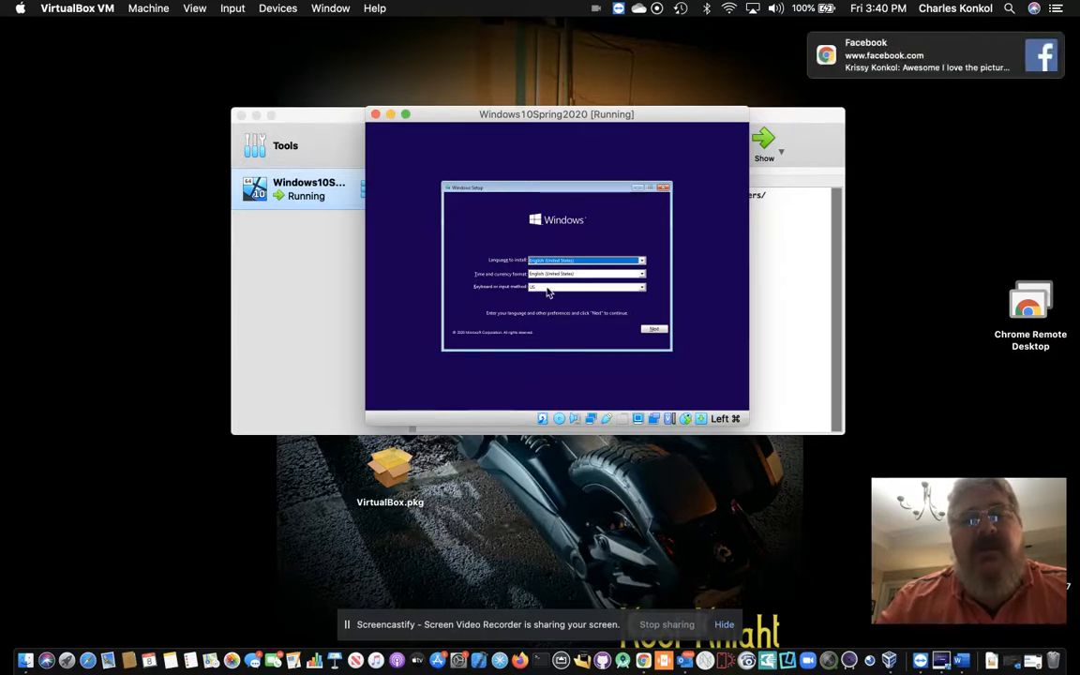
left_click(652, 330)
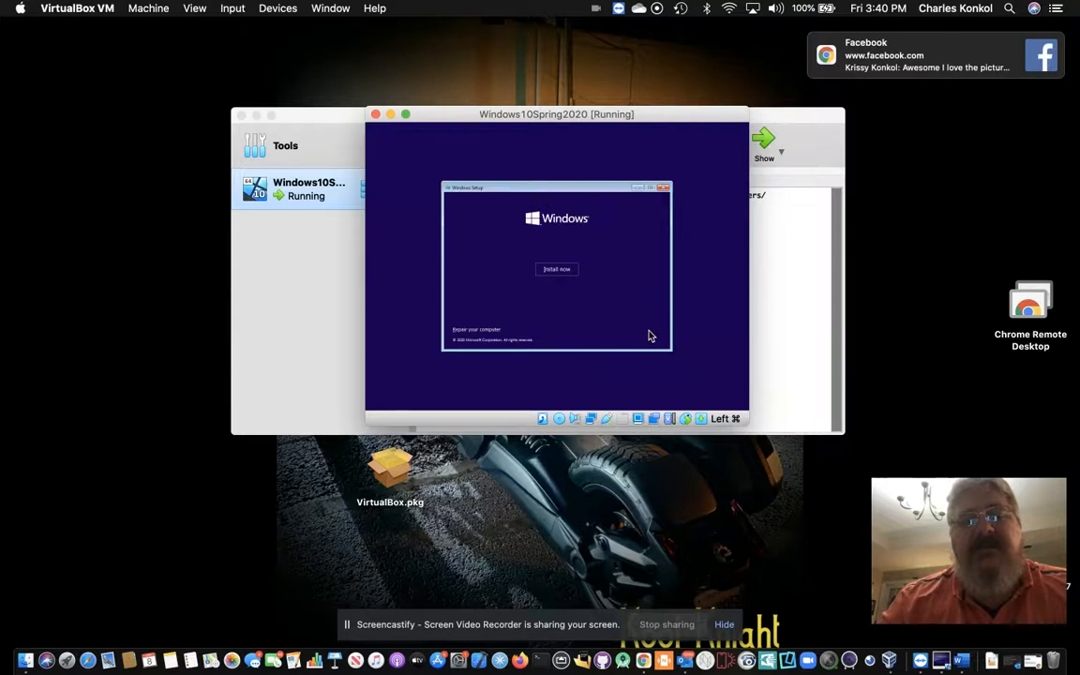
left_click(559, 271)
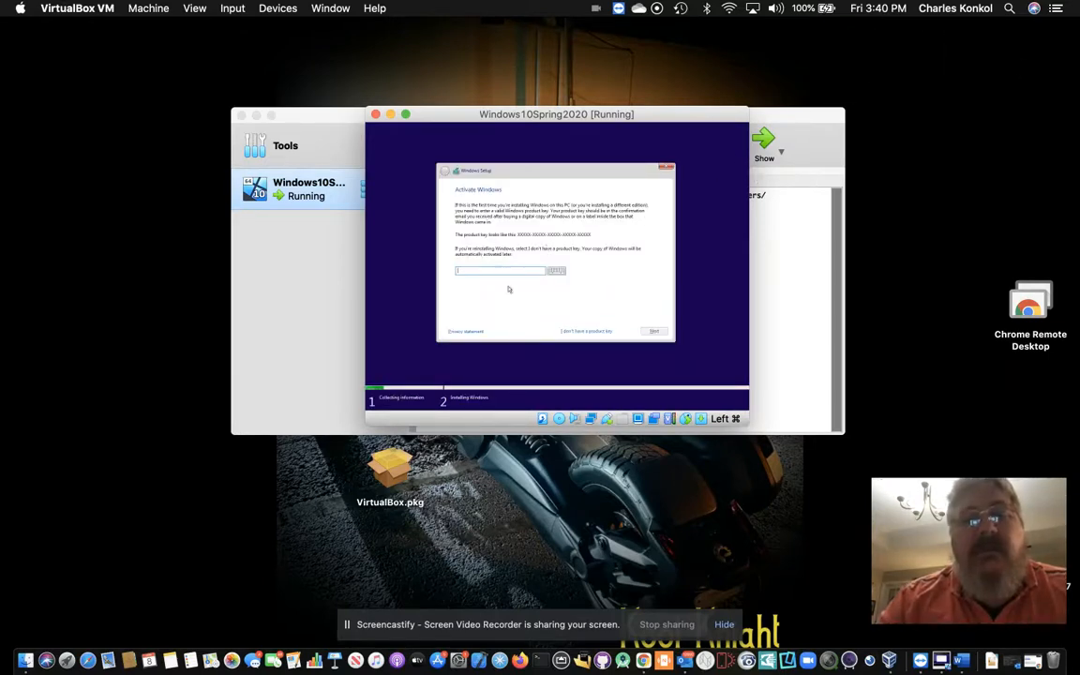
left_click(575, 331)
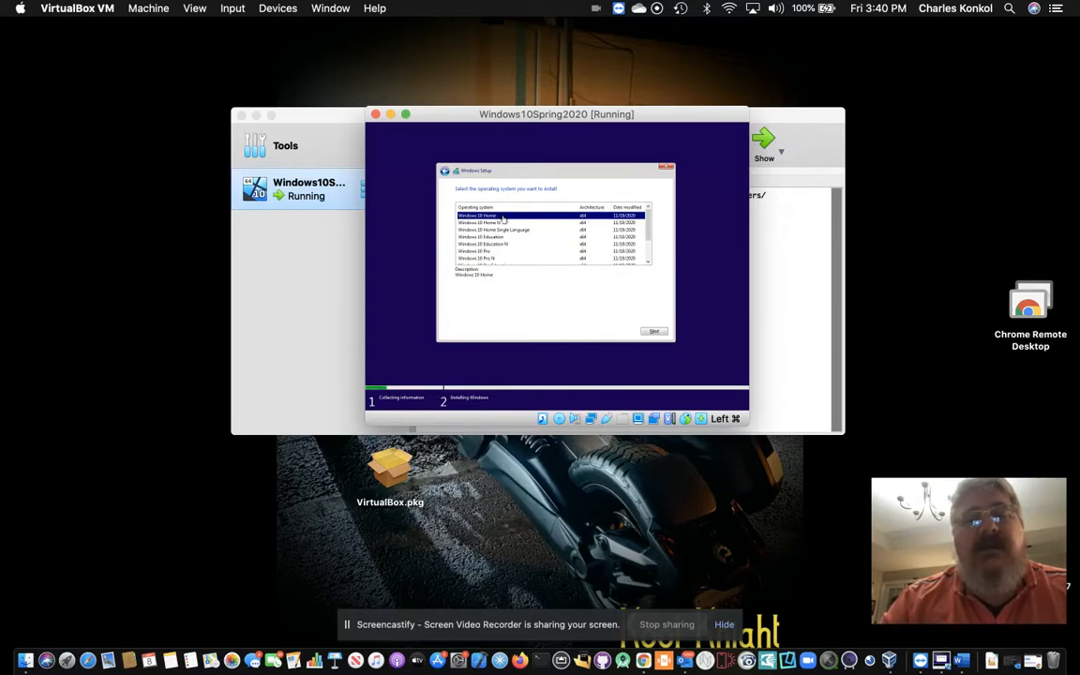
Step: Pick Windows 10 Home, accept the licence terms, and choose a Custom install
left_click(654, 331)
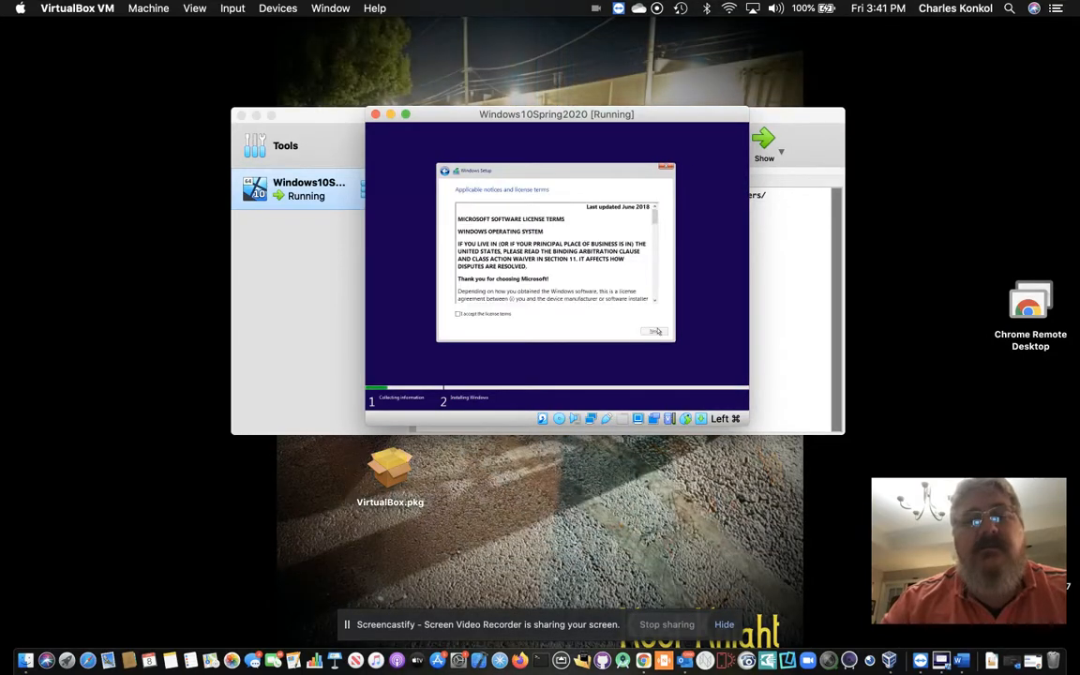
left_click(480, 315)
left_click(654, 331)
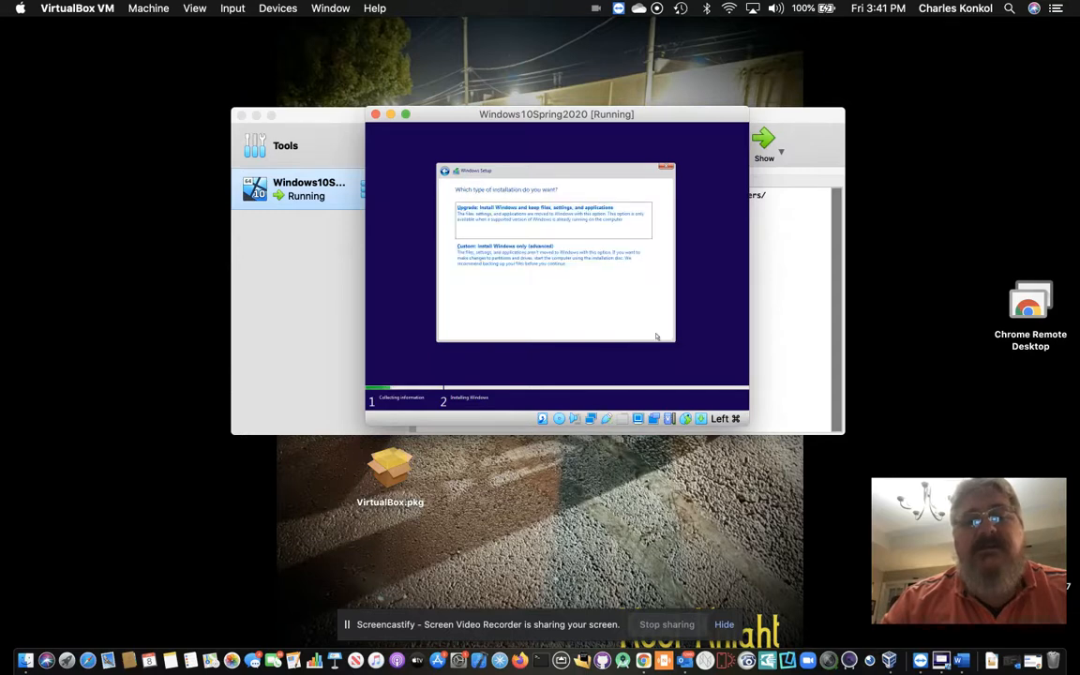
left_click(498, 259)
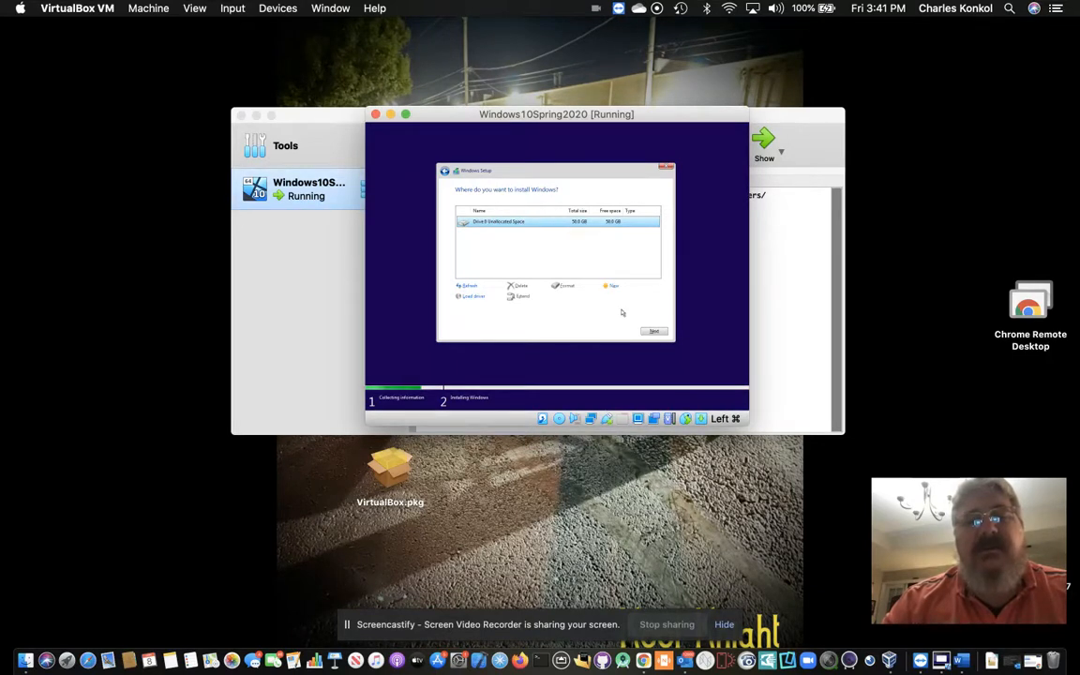
Step: Install Windows onto Drive 0's 50.0 GB unallocated space
left_click(651, 332)
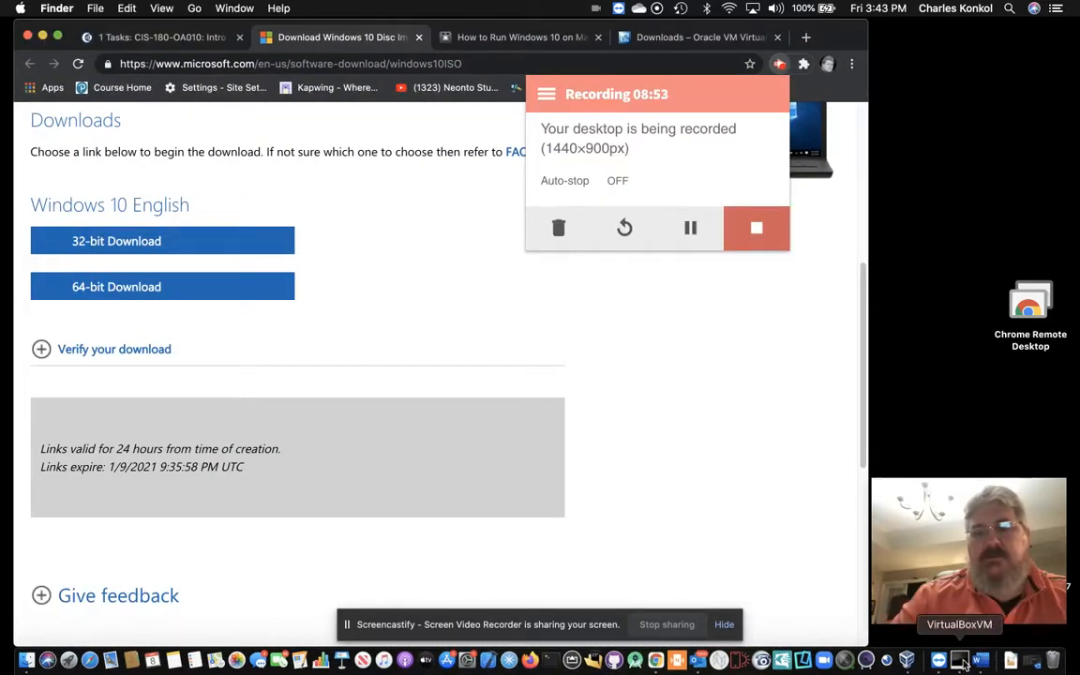
Step: Bring the VM window forward, minimize Chrome and the Manager, shift the VM left, and open View
left_click(961, 661)
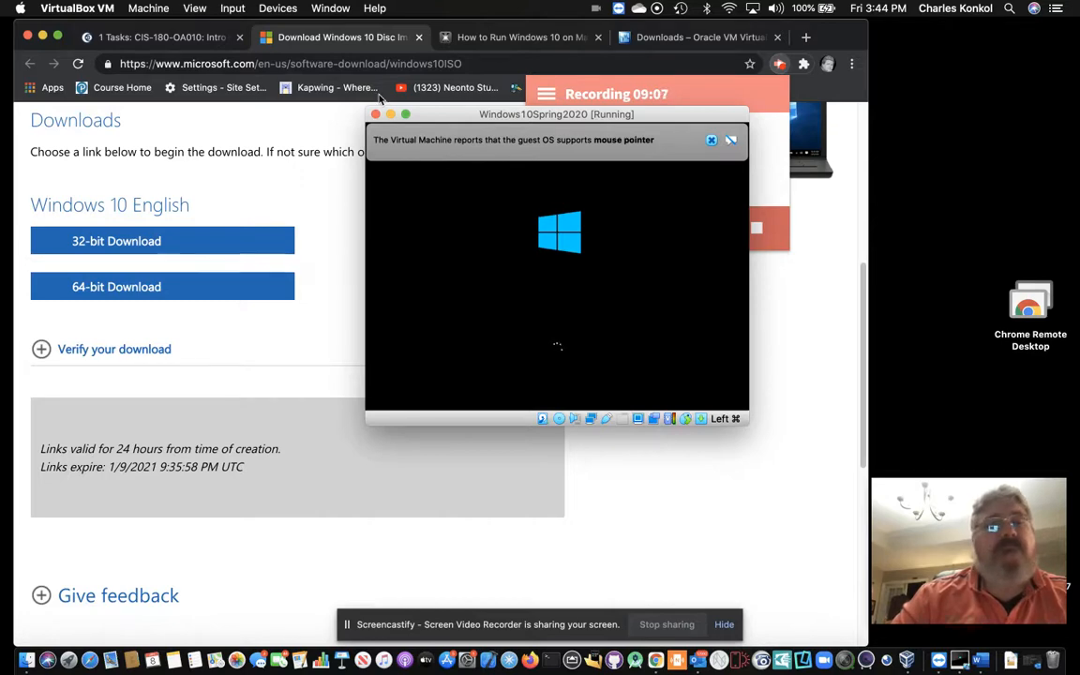
left_click(42, 38)
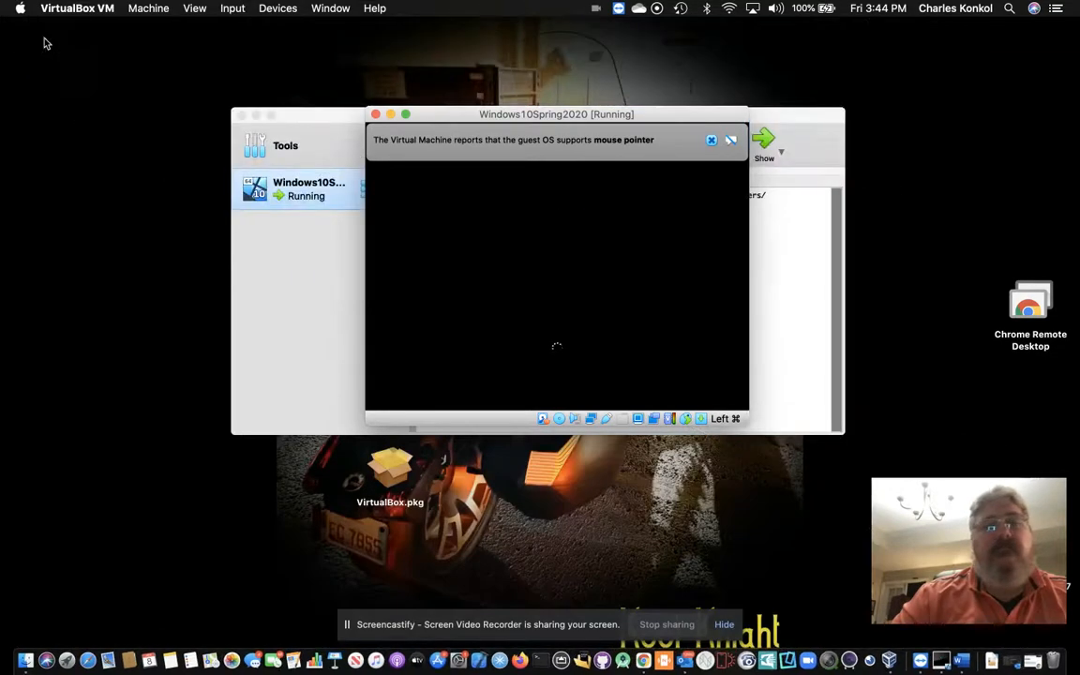
left_click(257, 116)
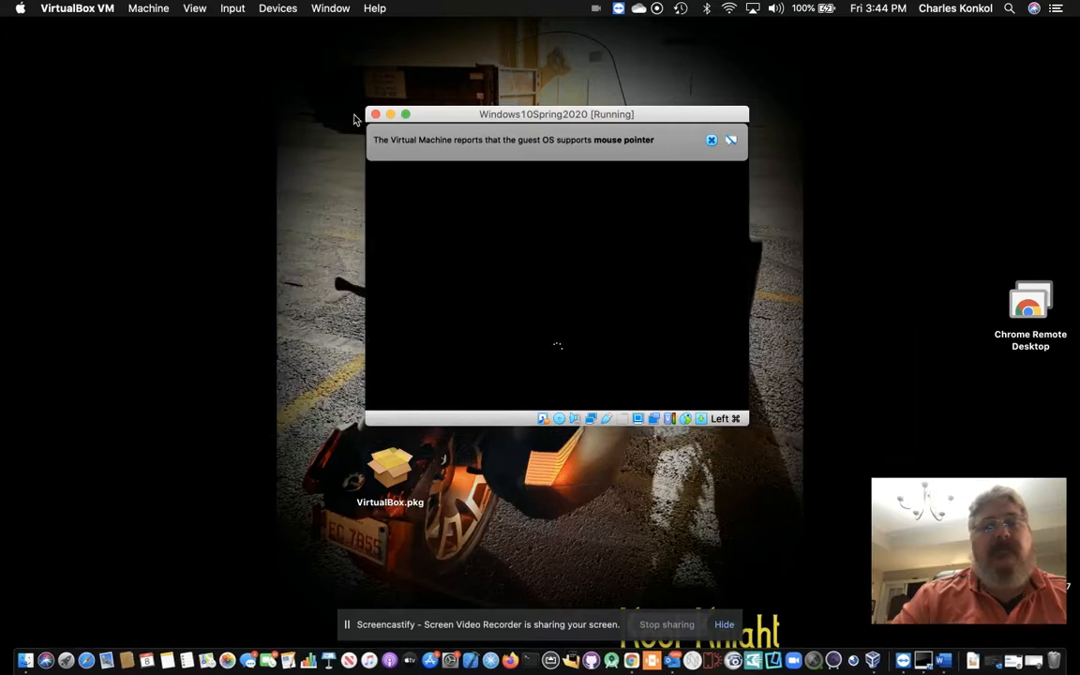
left_click_drag(434, 113, 380, 111)
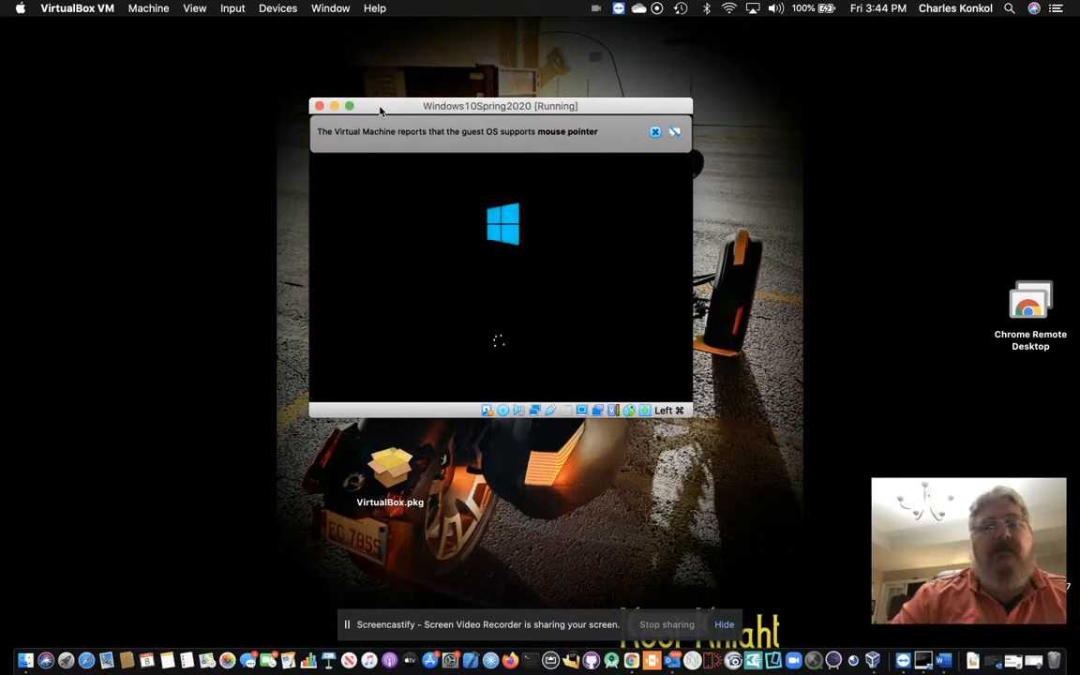
left_click_drag(380, 110, 250, 61)
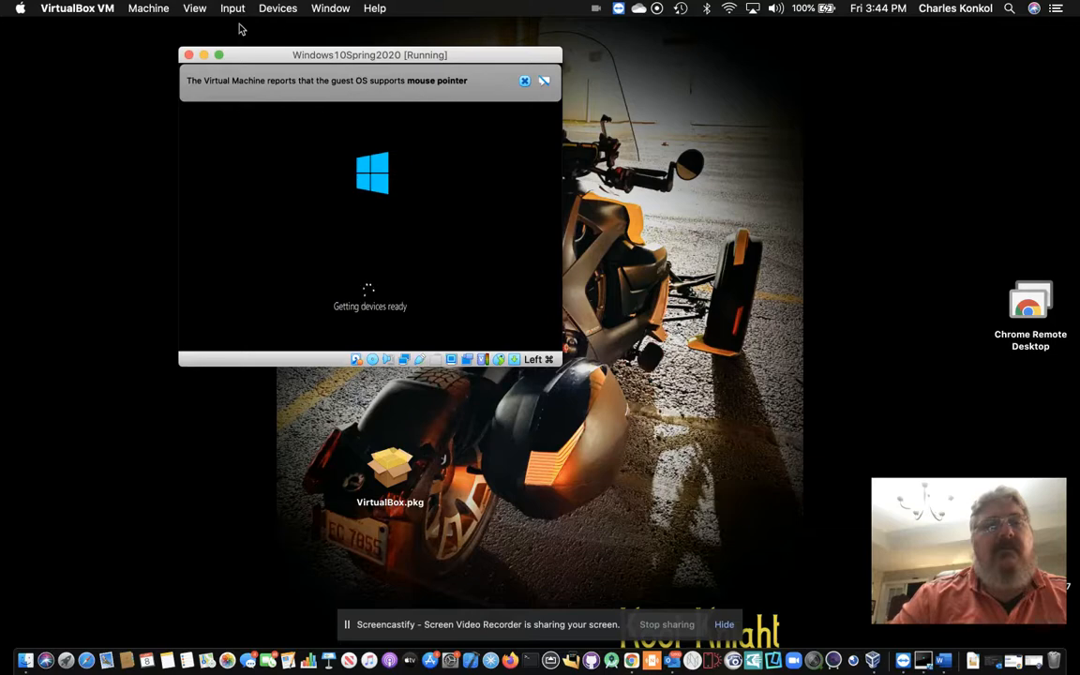
left_click(198, 9)
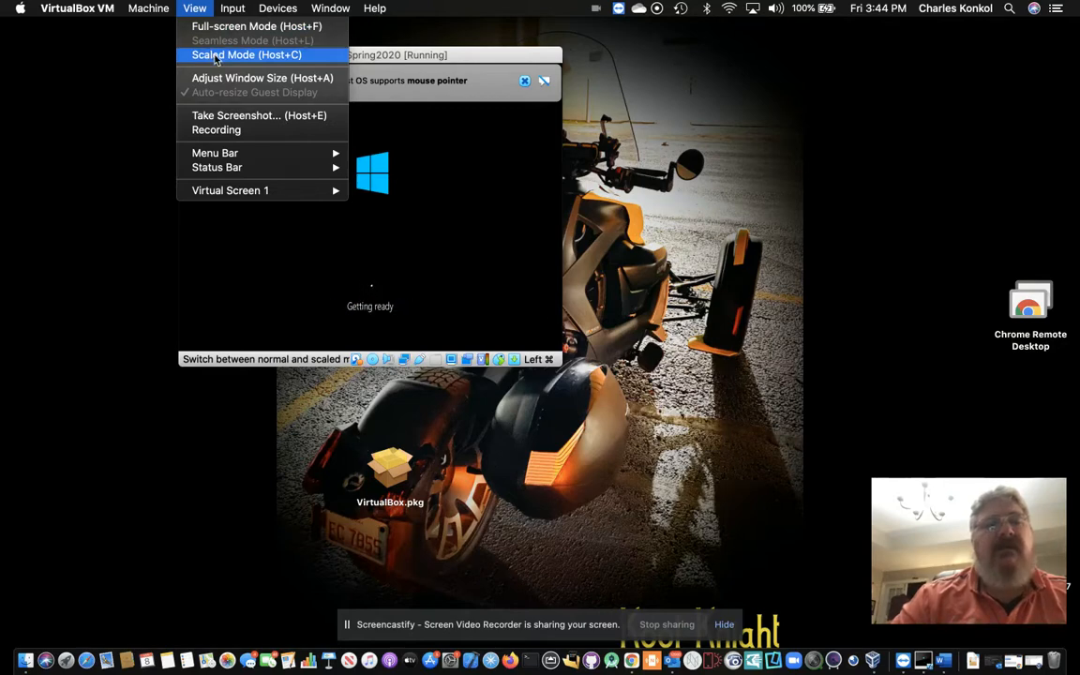
Step: Switch the VM to Scaled Mode and resize its window to fill most of the screen
left_click(217, 56)
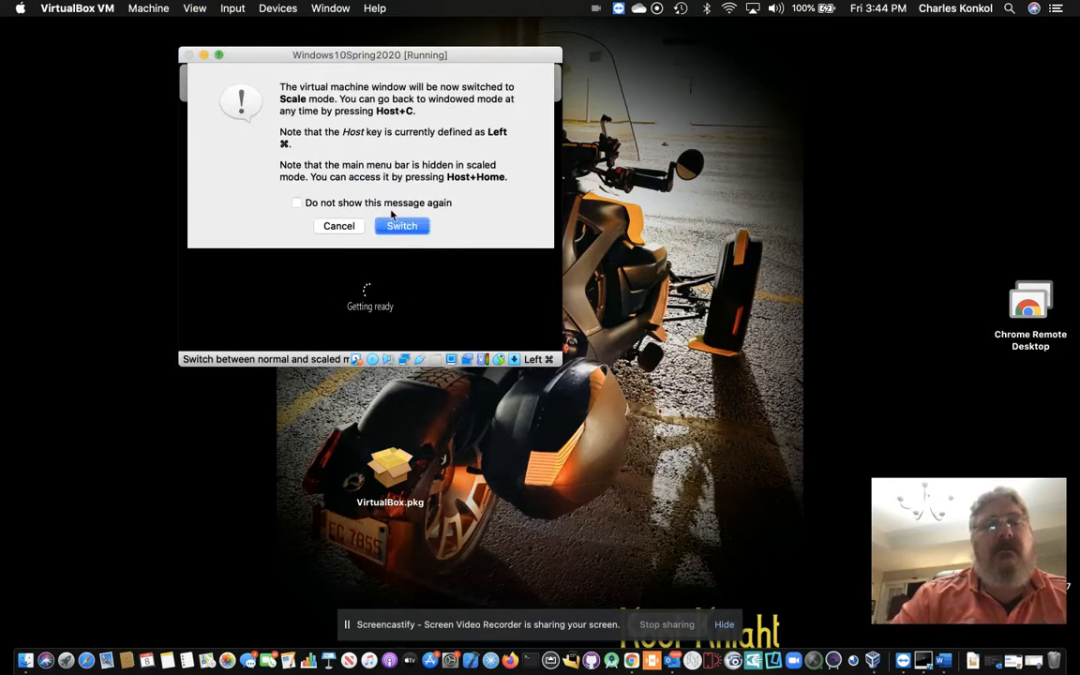
left_click(399, 226)
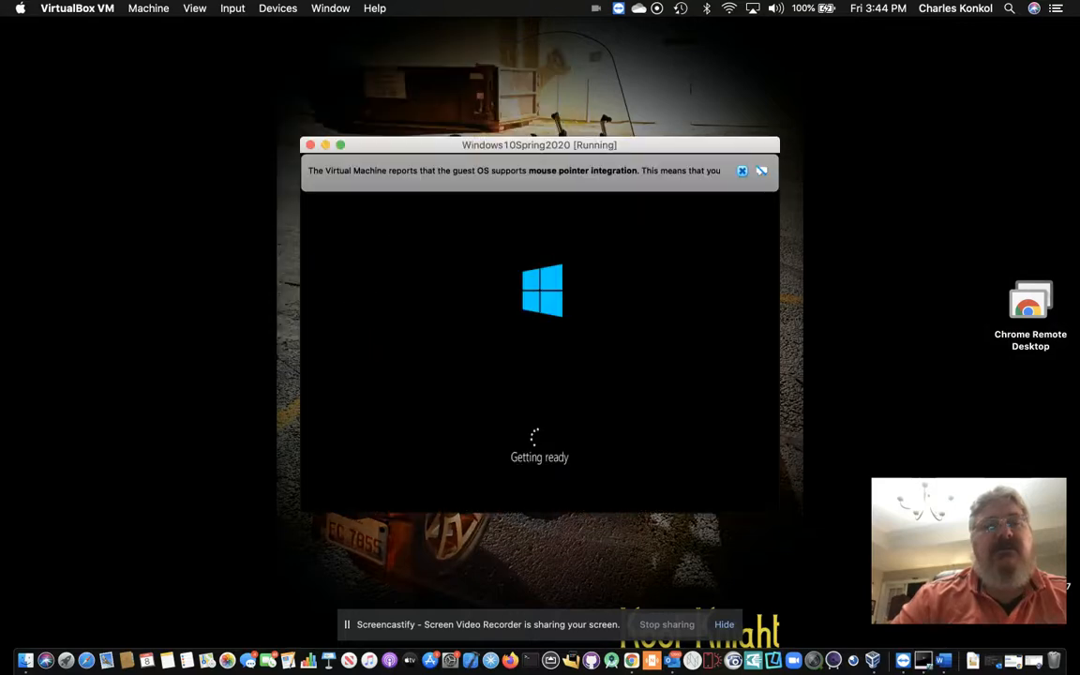
left_click_drag(436, 150, 340, 59)
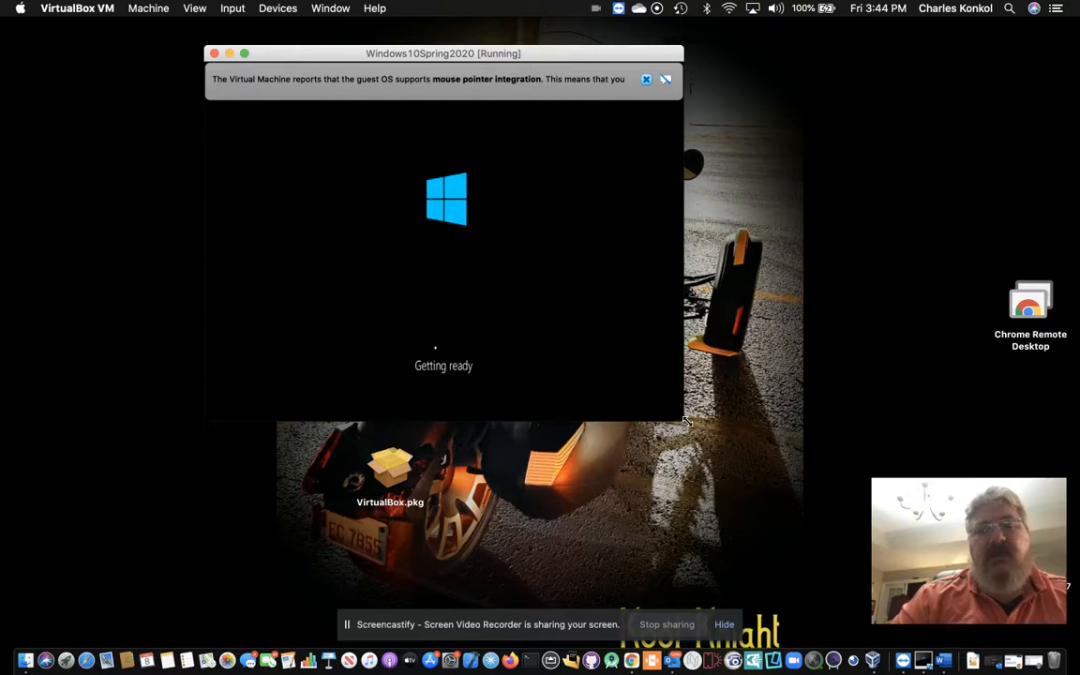
left_click_drag(685, 421, 795, 473)
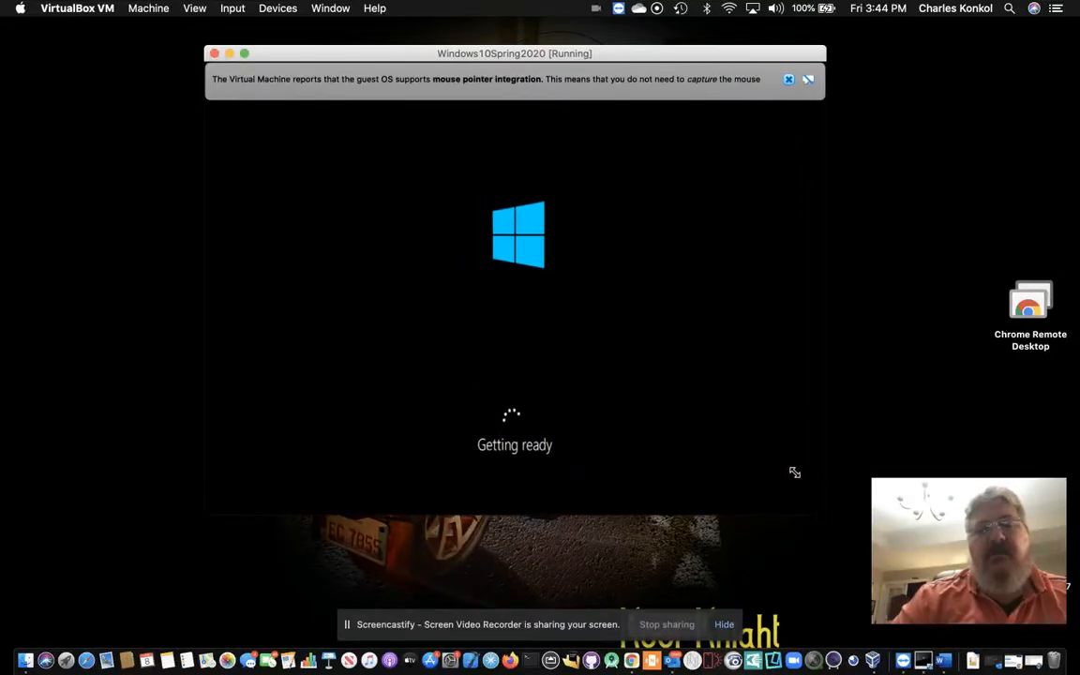
left_click_drag(672, 54, 521, 41)
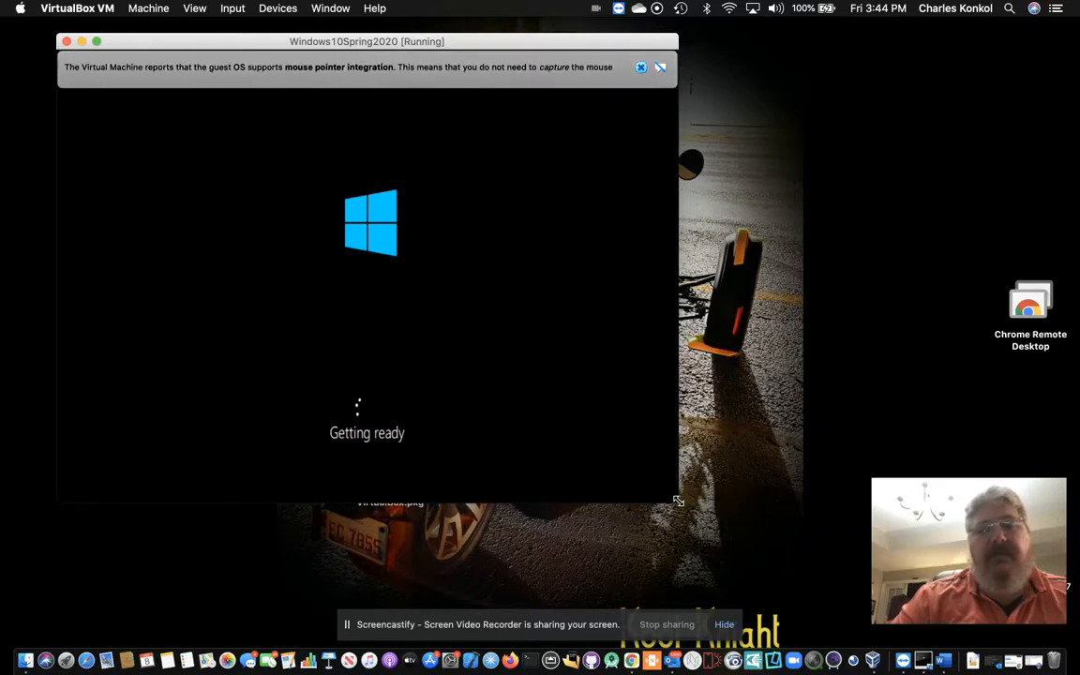
left_click_drag(678, 502, 833, 579)
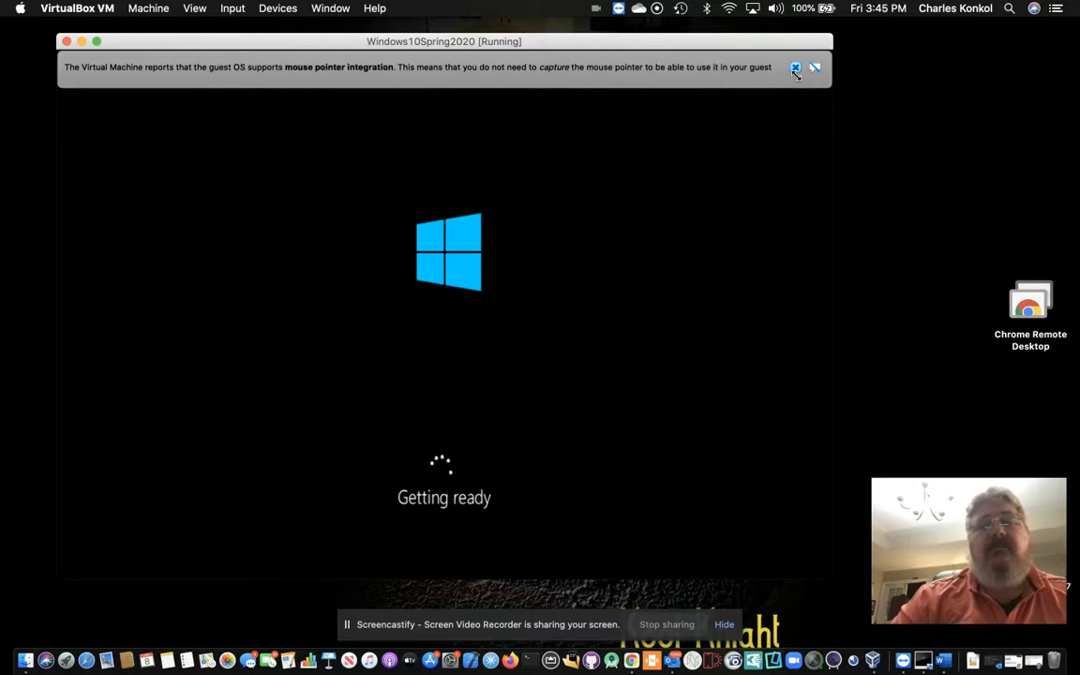
left_click_drag(832, 69, 795, 70)
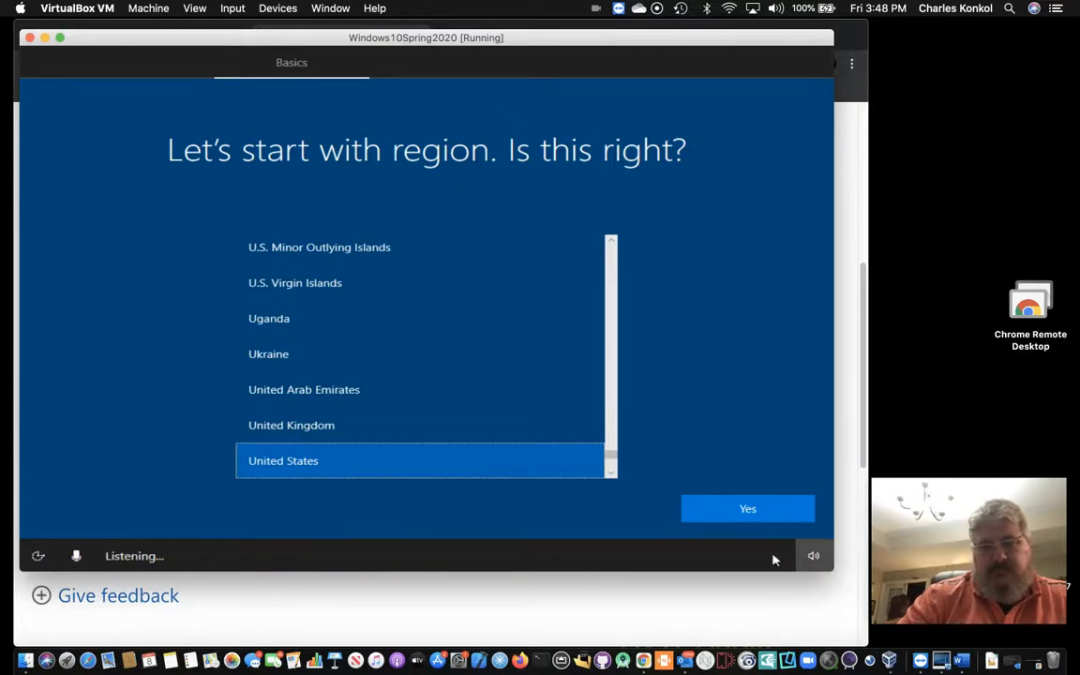
Step: Confirm United States as the region and US as the keyboard layout
left_click(710, 514)
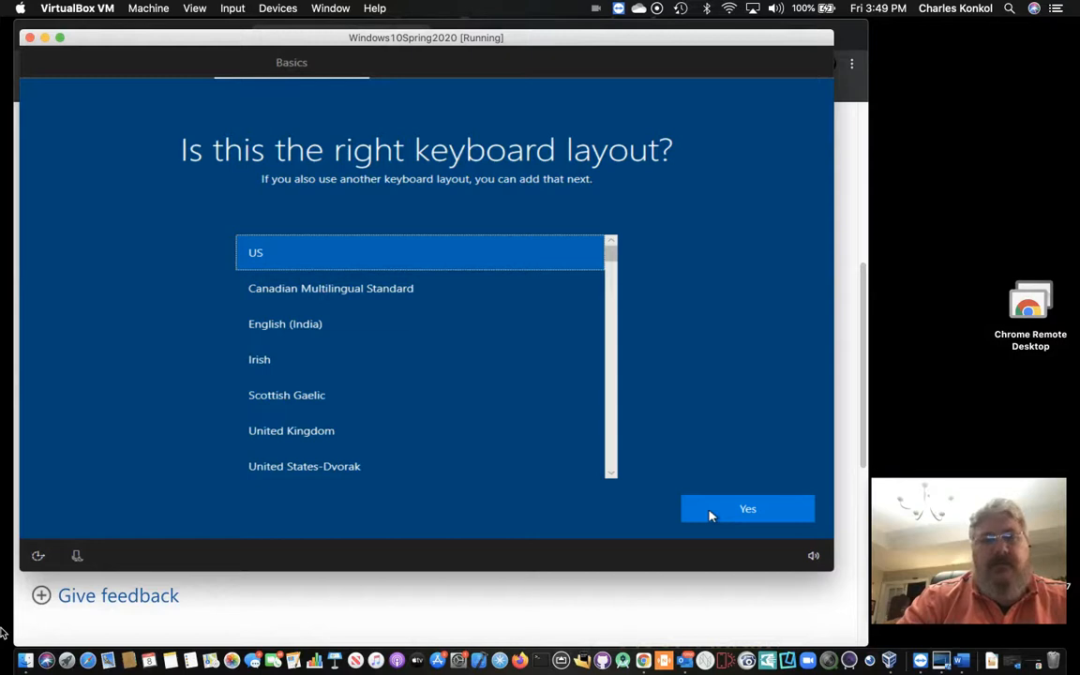
left_click(2, 632)
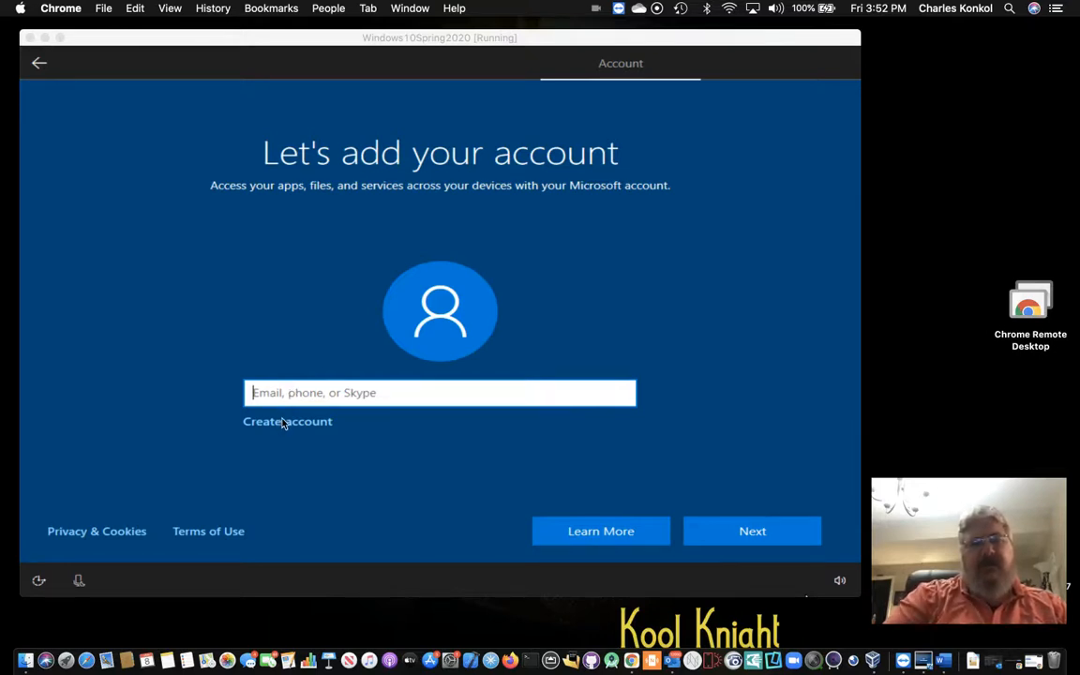
Step: Sign in with the Microsoft account e-mail and account password
left_click(264, 359)
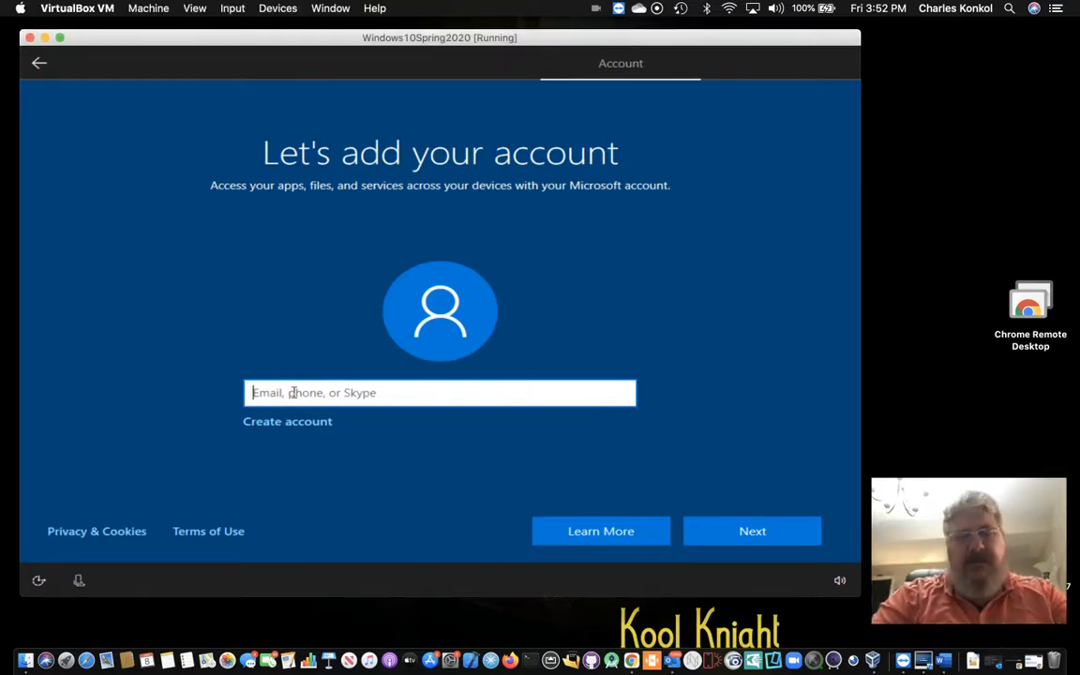
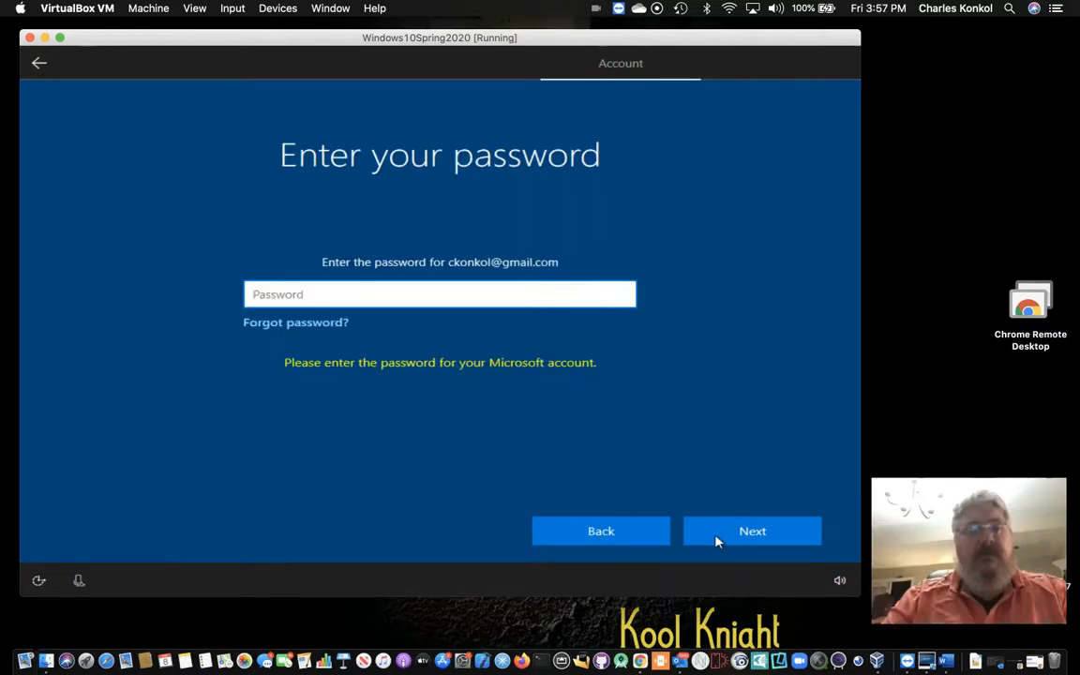
type("••")
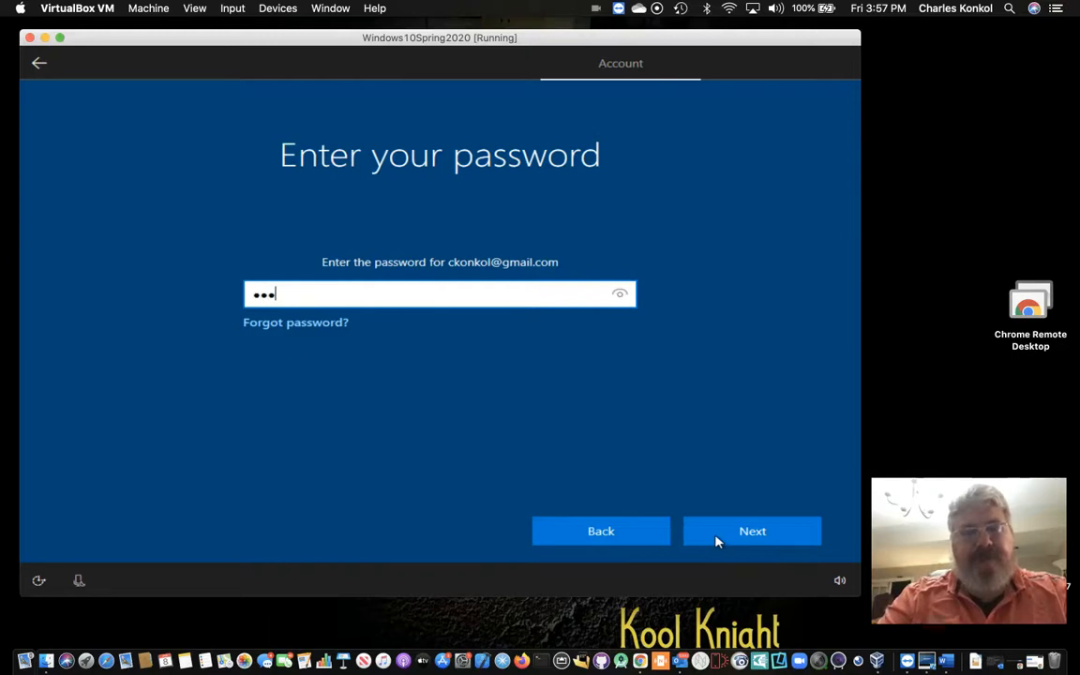
key("BackSpace")
key("BackSpace")
key("BackSpace")
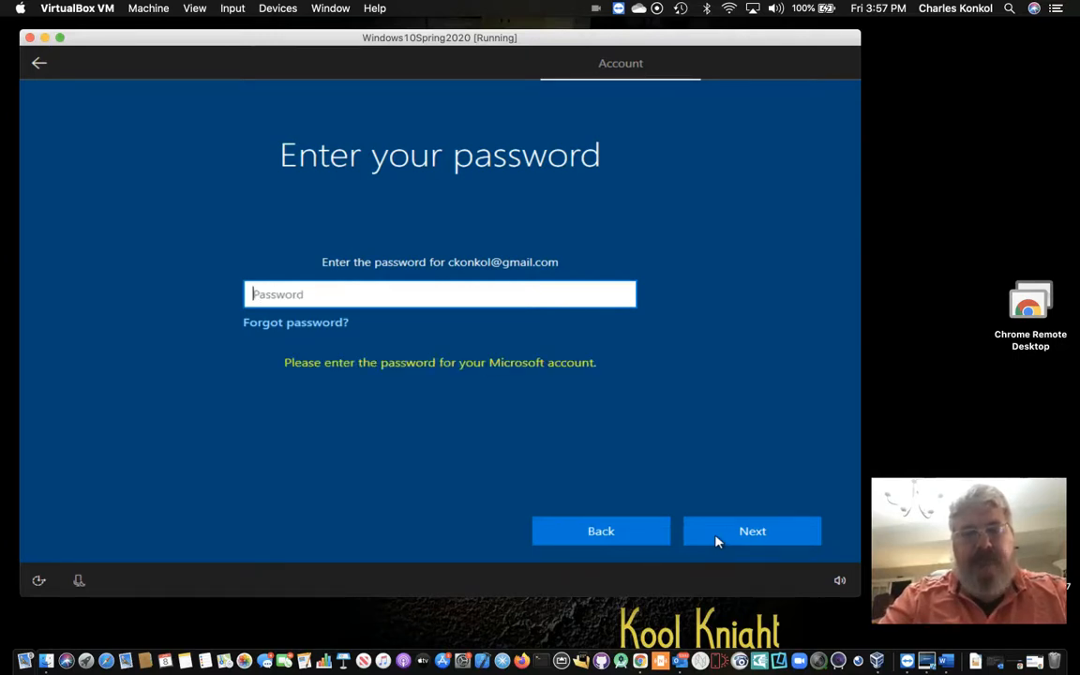
type("•")
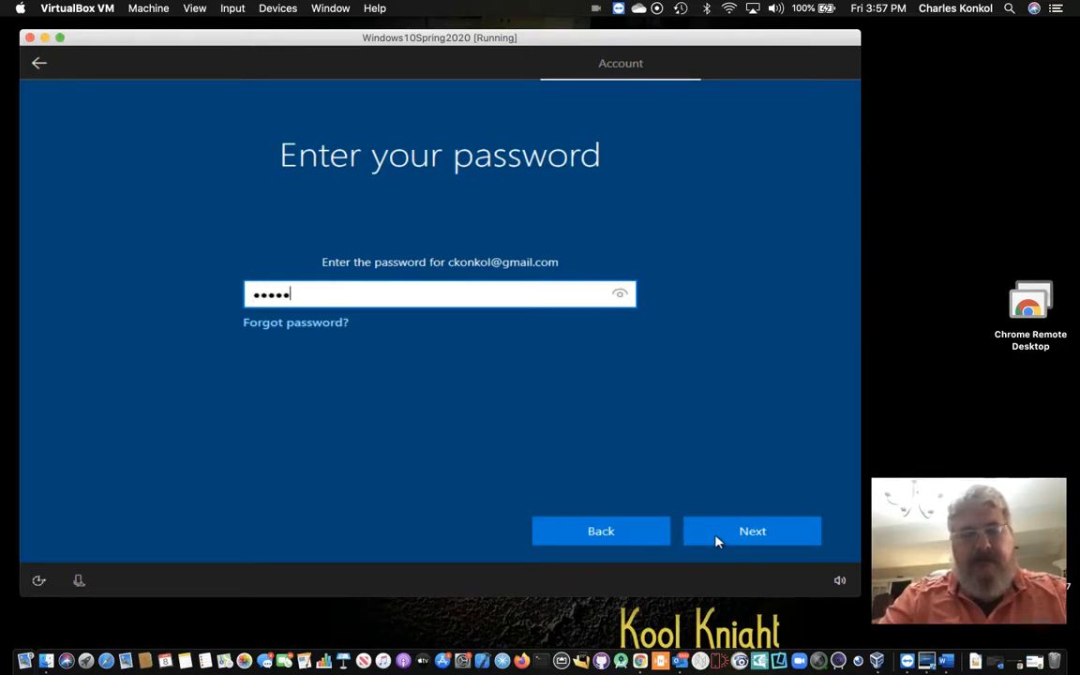
type("•••••••••")
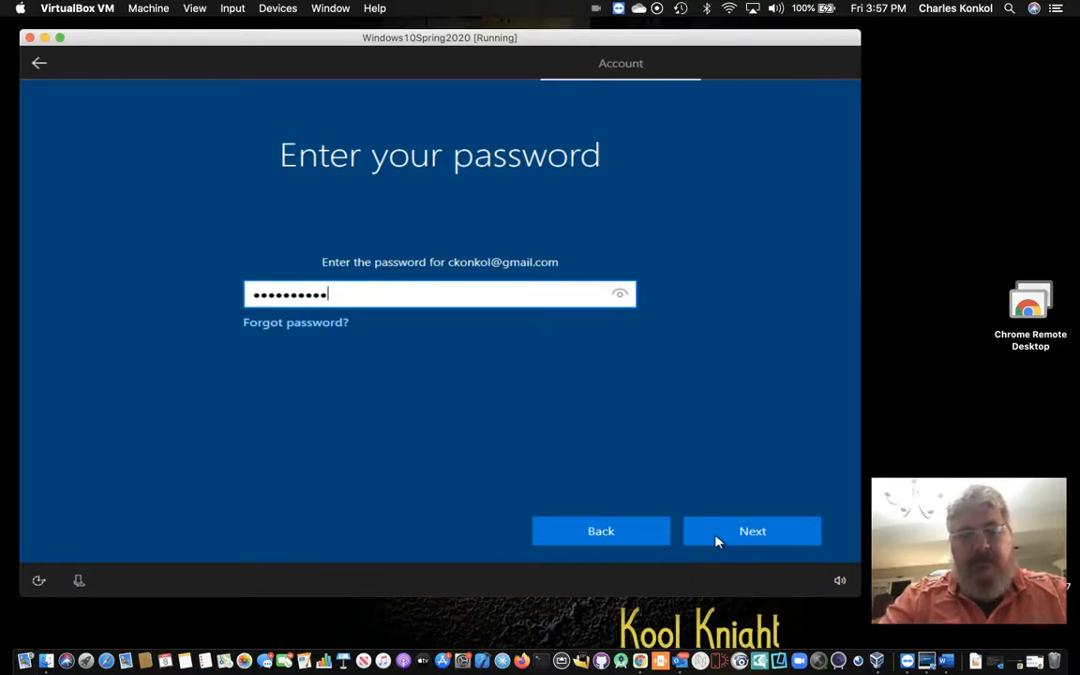
type("•••")
left_click(716, 541)
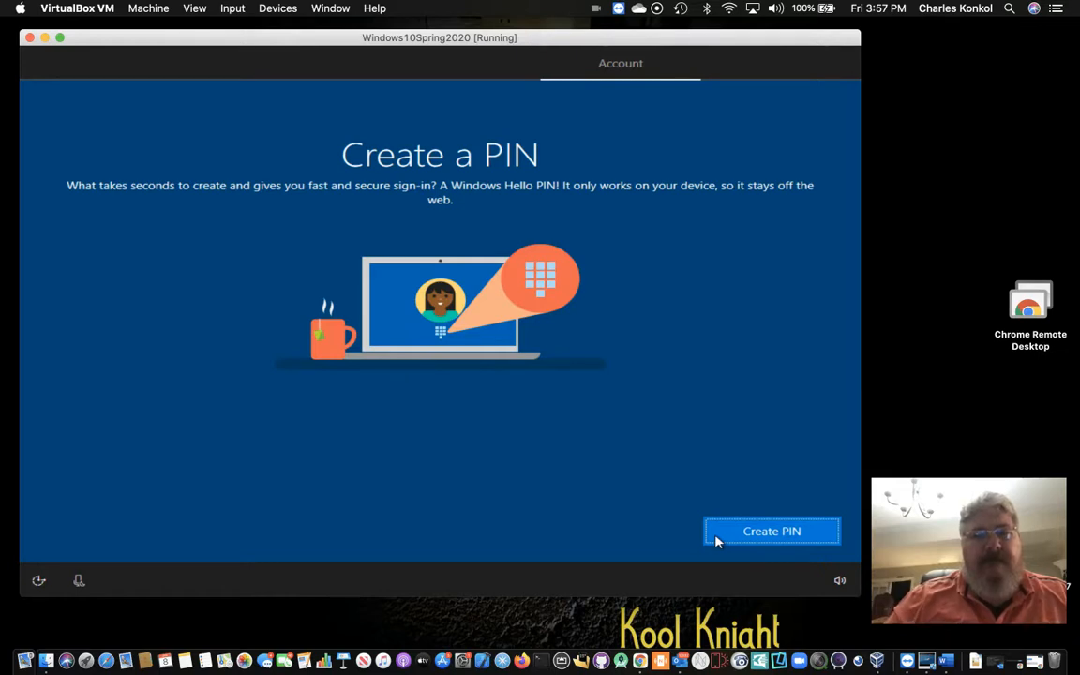
Step: Create a four-digit Windows Hello PIN, entering it in New PIN and Confirm PIN
left_click(716, 540)
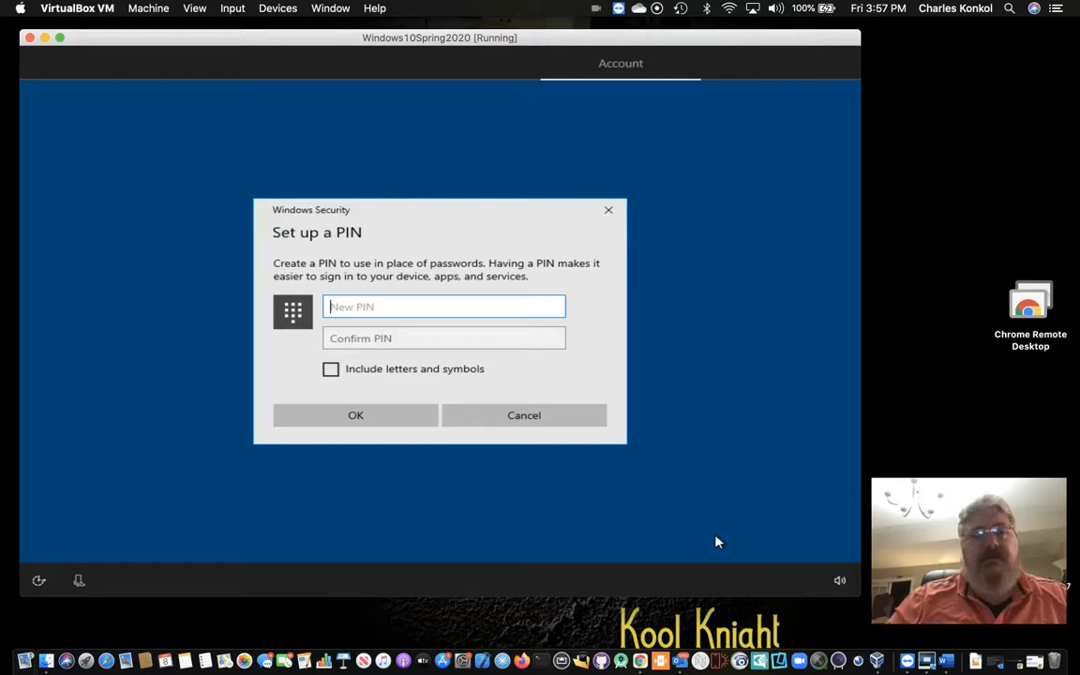
type("123")
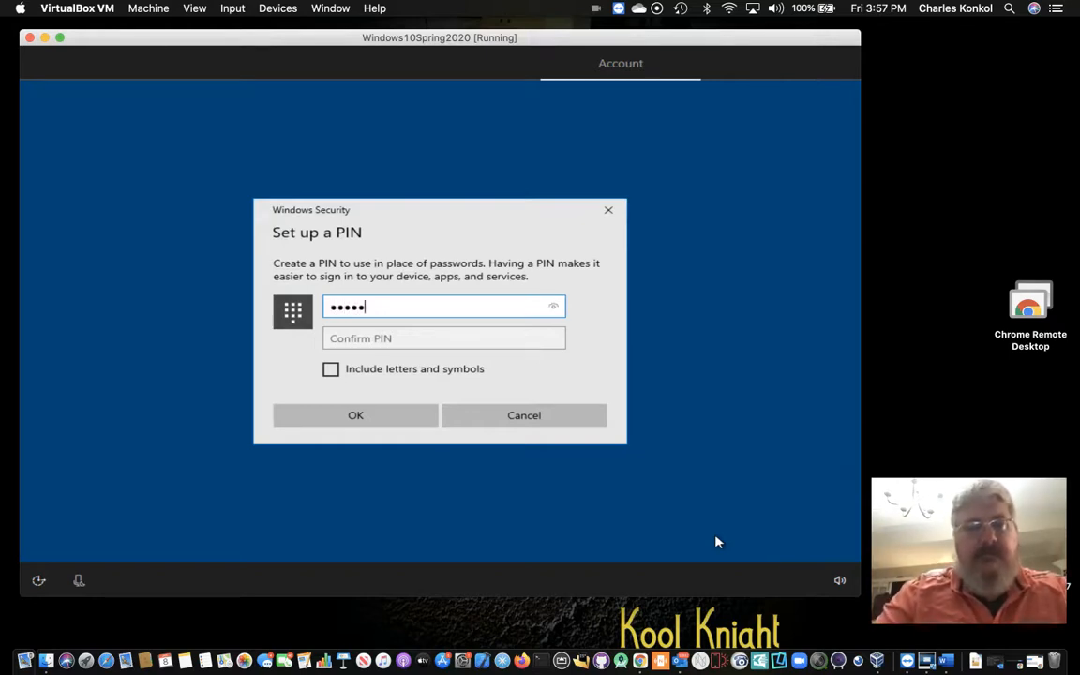
key("BackSpace")
key("BackSpace")
key("BackSpace")
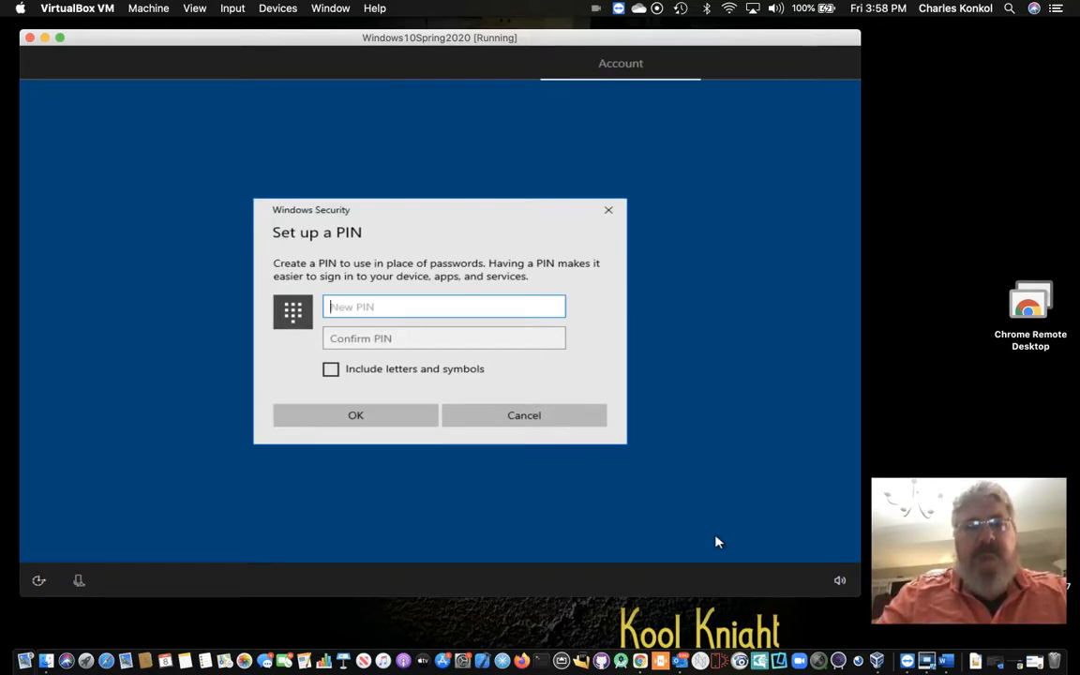
type("1234")
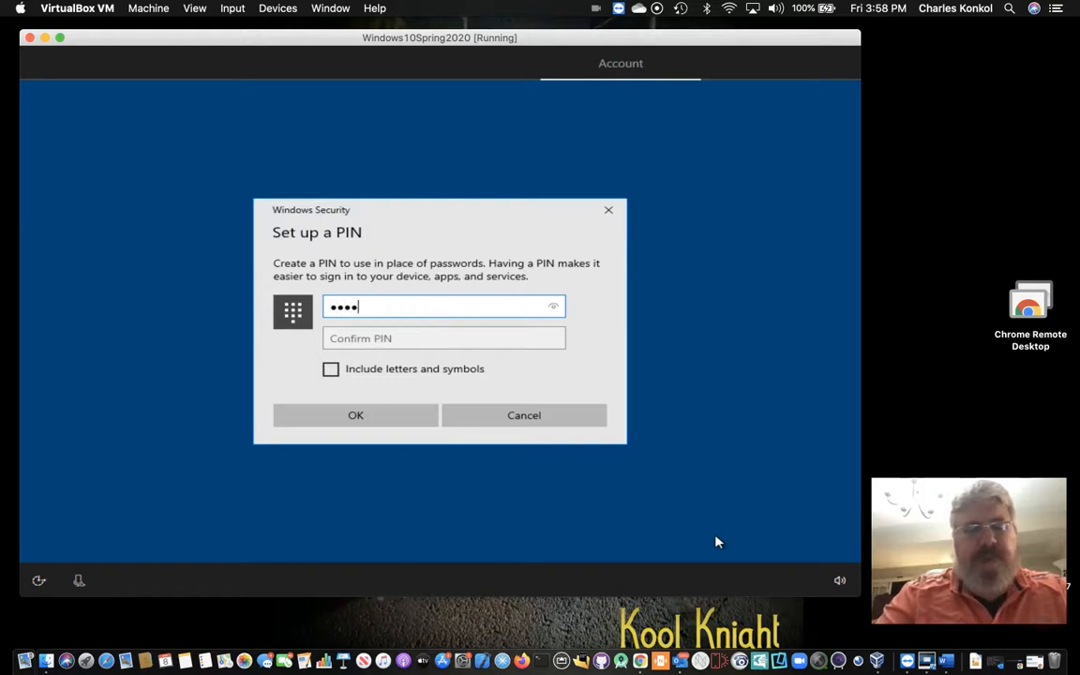
key("Tab")
type("1234")
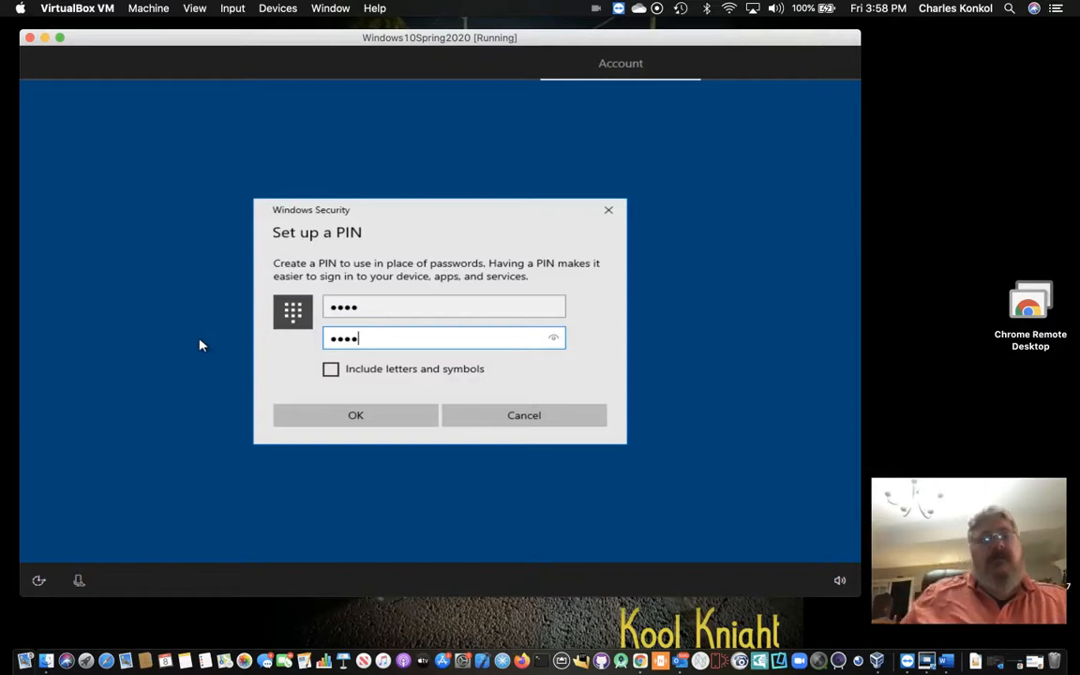
left_click(399, 416)
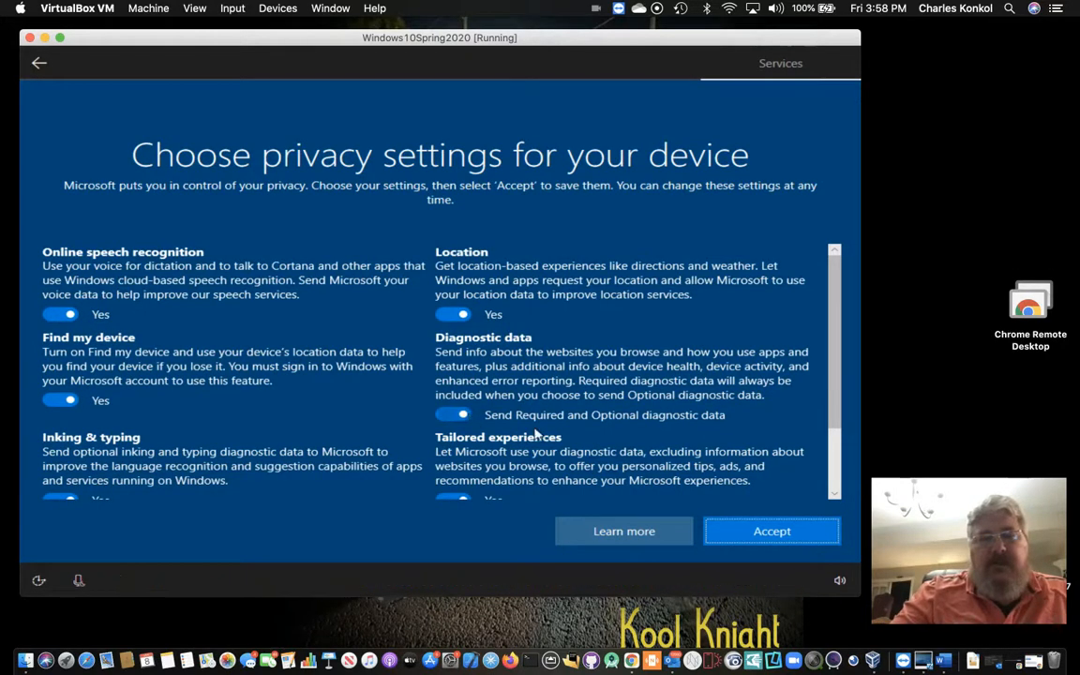
Step: Accept the recommended privacy settings and skip Customize your device
left_click(755, 531)
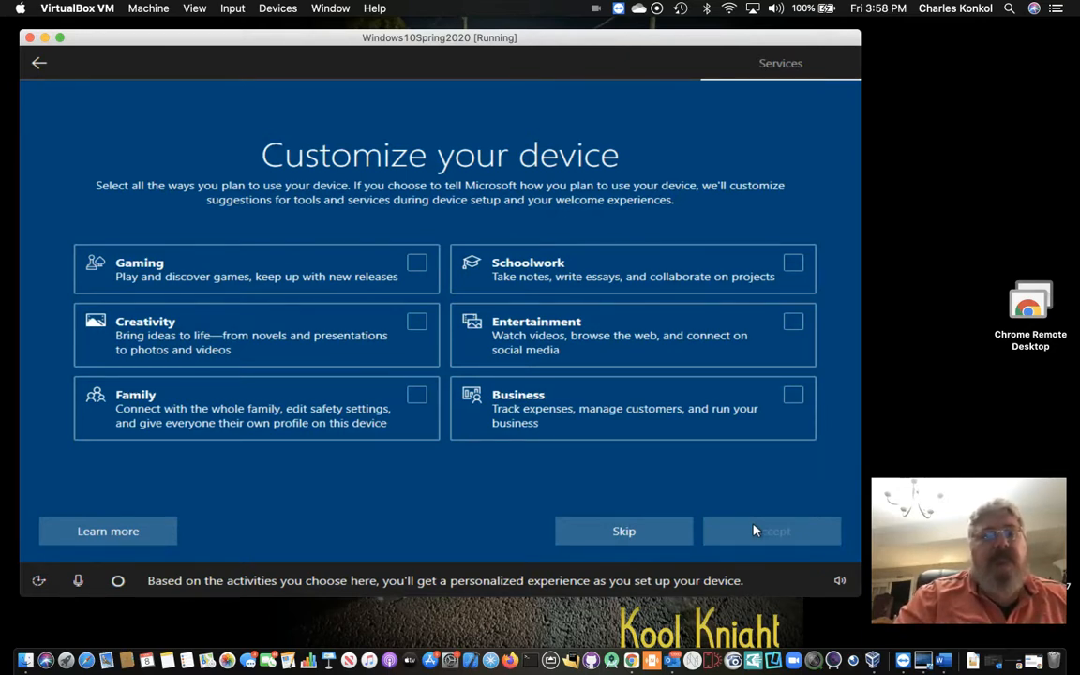
left_click(624, 531)
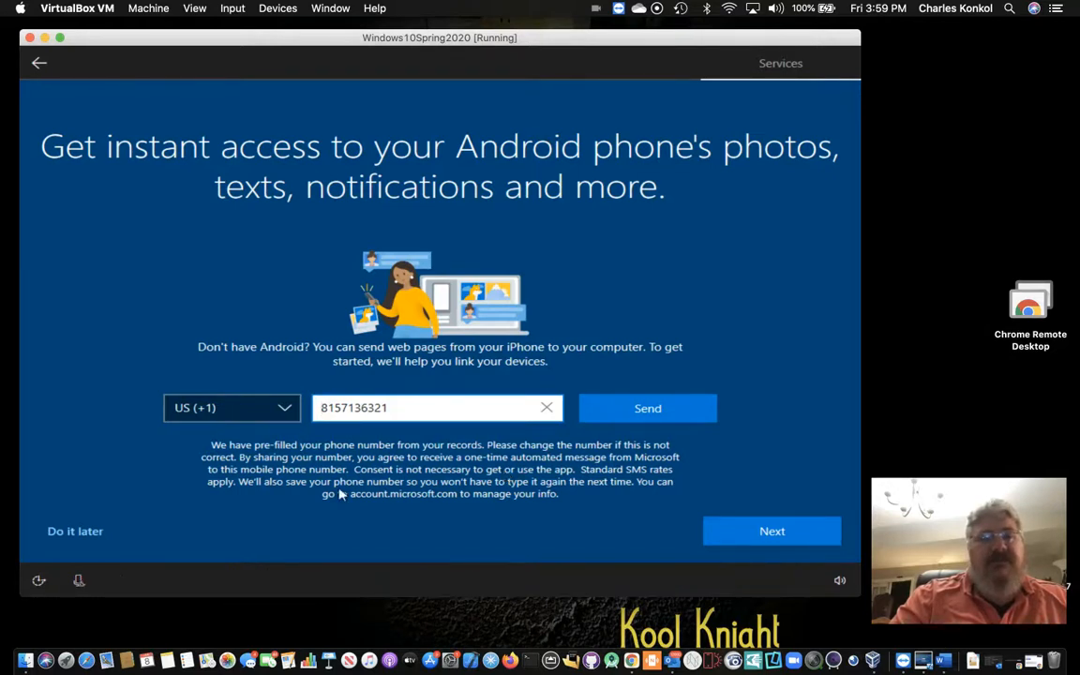
Step: Postpone phone linking, save files only to this PC, decline Microsoft 365, and answer the Cortana prompt
left_click(75, 530)
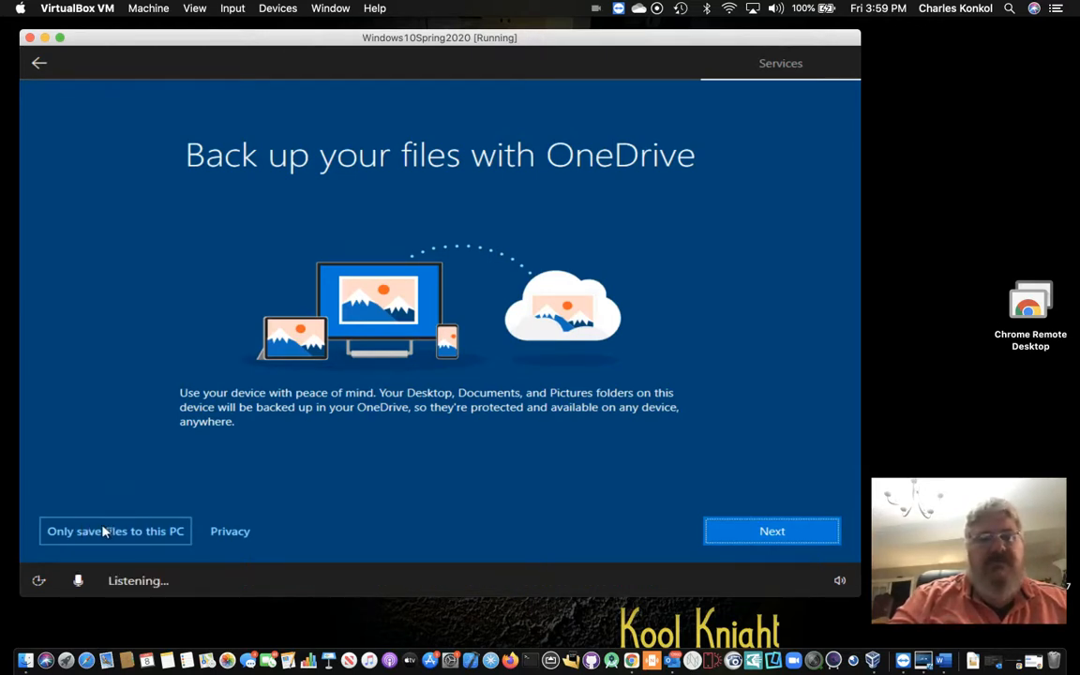
left_click(105, 532)
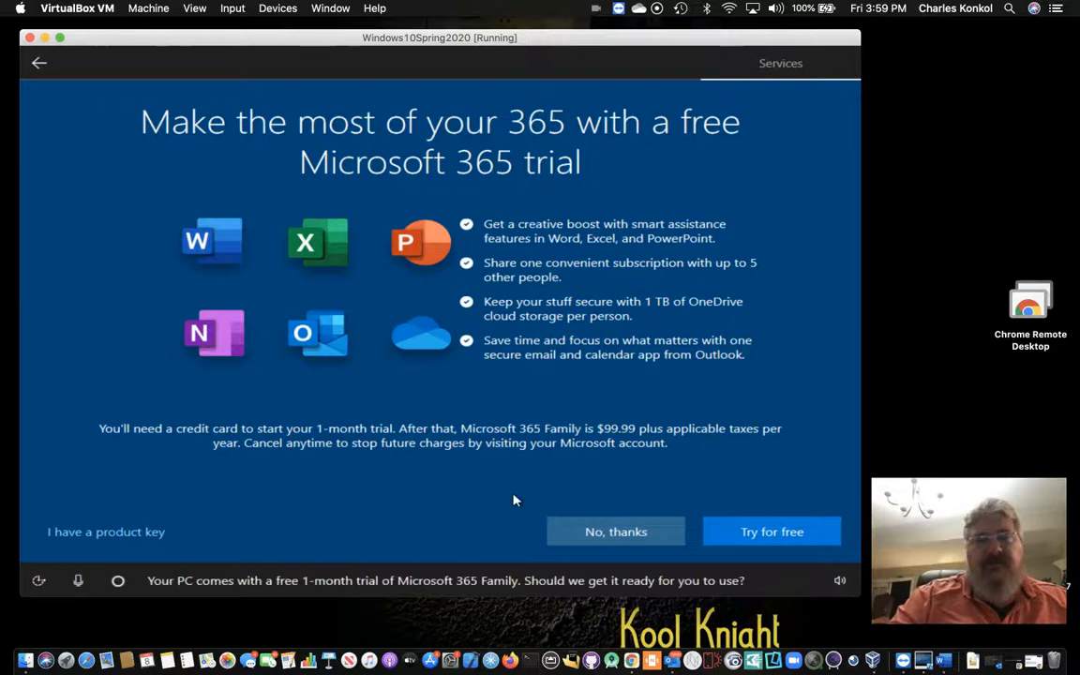
left_click(572, 530)
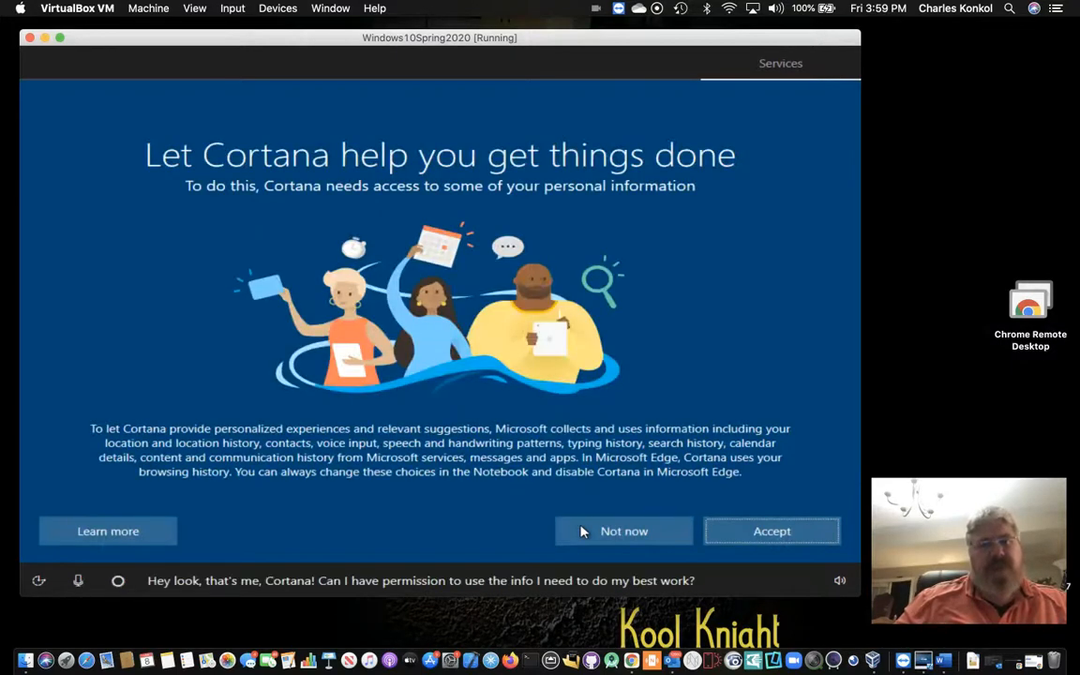
left_click(735, 531)
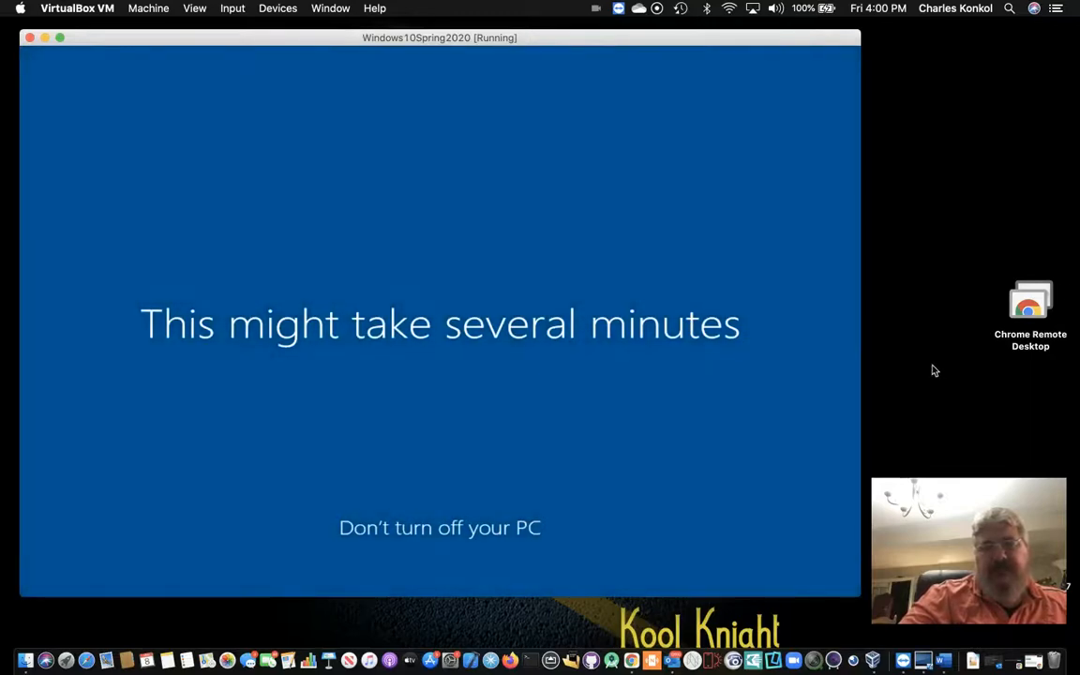
Step: After Windows' final setup screens, switch to Chrome's Windows 10 download page
left_click(633, 662)
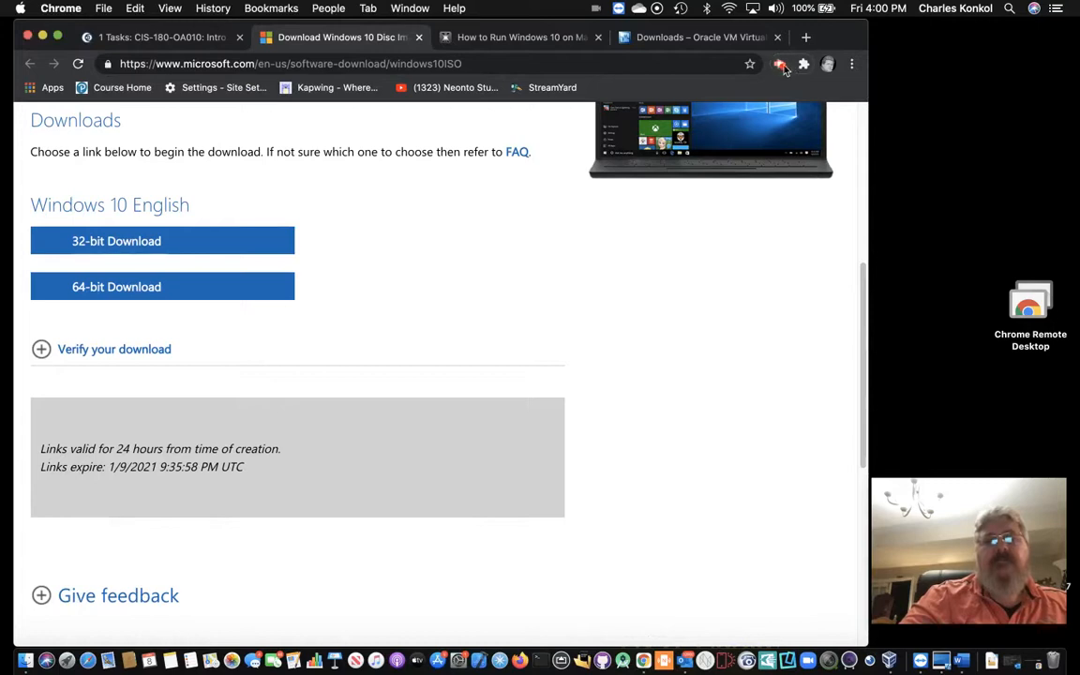
Step: Pause the desktop recorder extension in Chrome and switch back to the Windows 10 VM
left_click(779, 64)
left_click(690, 228)
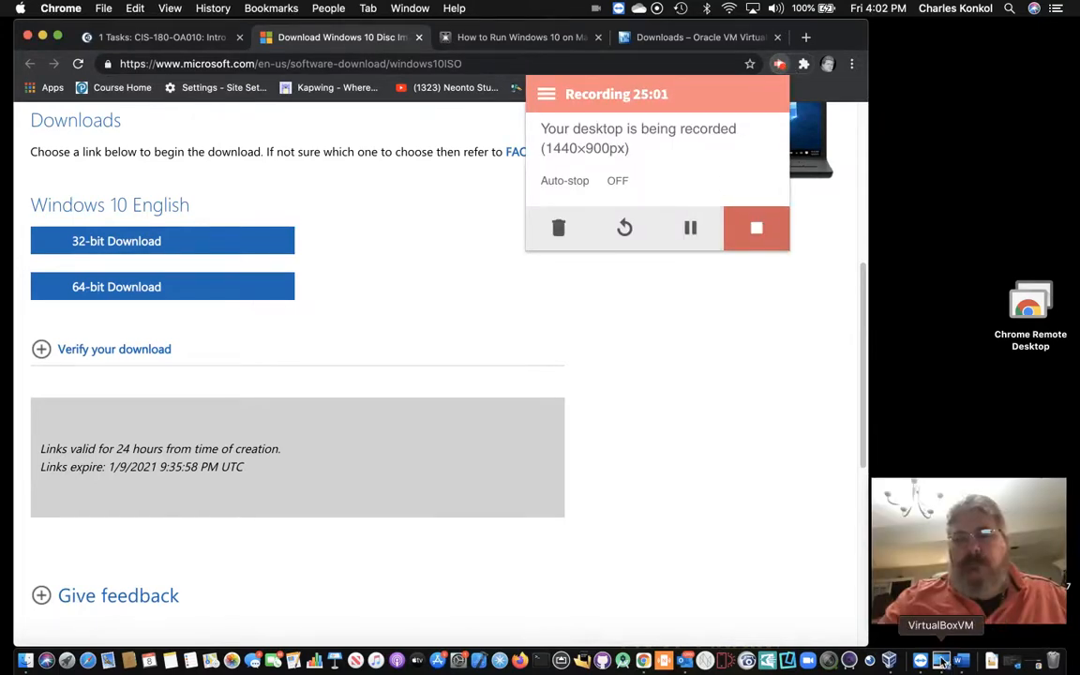
left_click(920, 661)
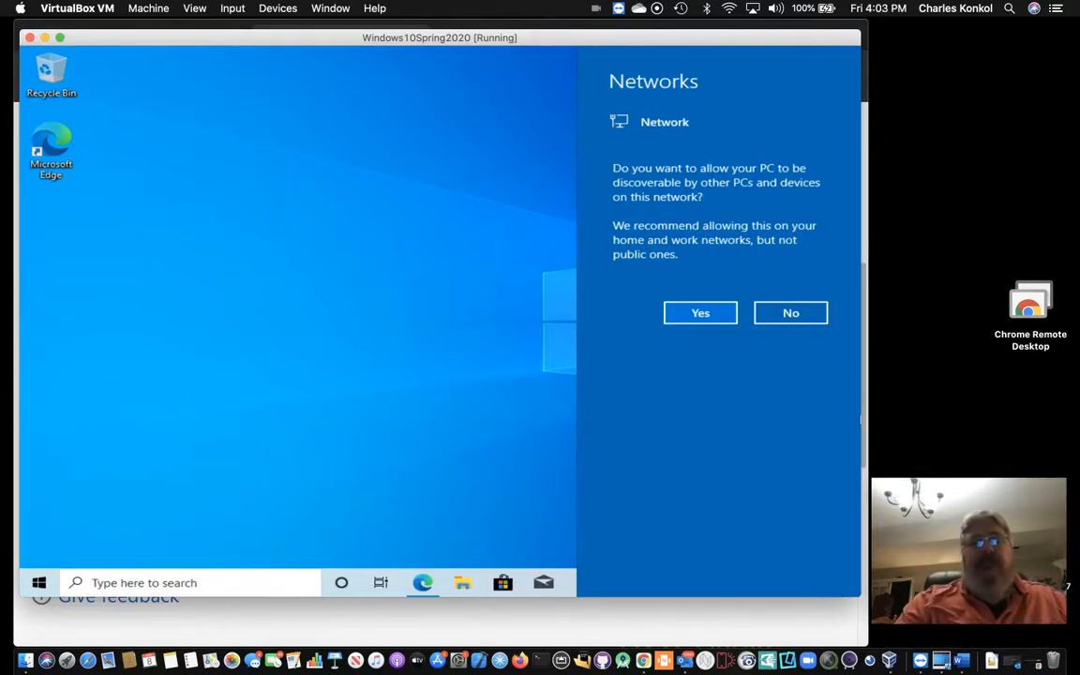
Step: Make the PC discoverable on the network and postpone the Edge promotion with Maybe later
left_click(710, 312)
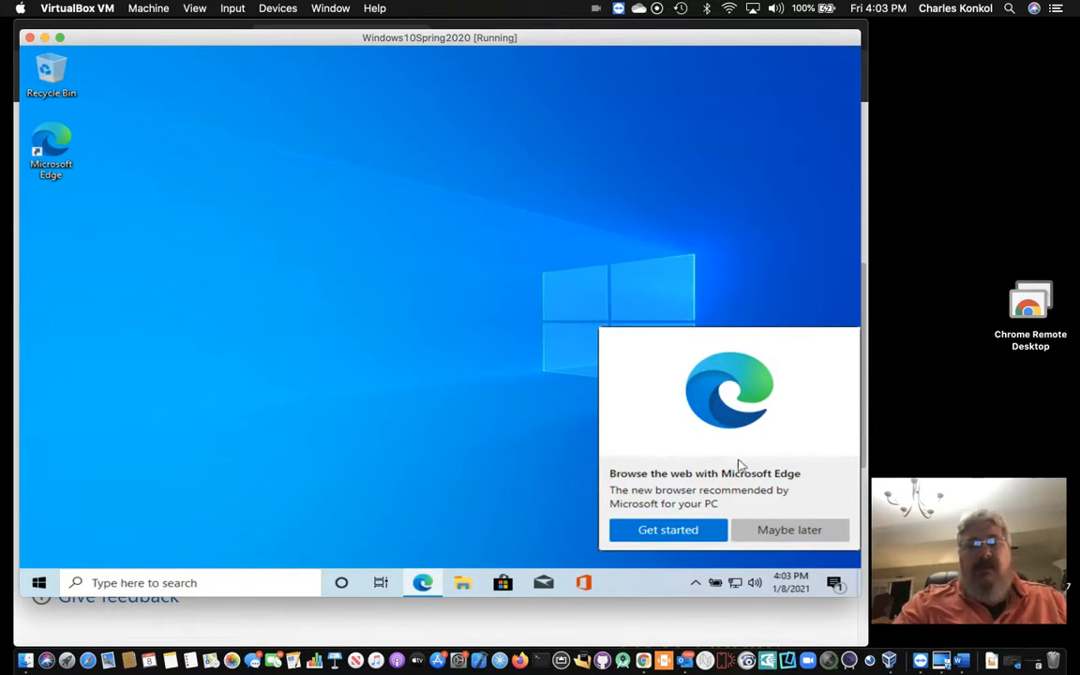
left_click(788, 531)
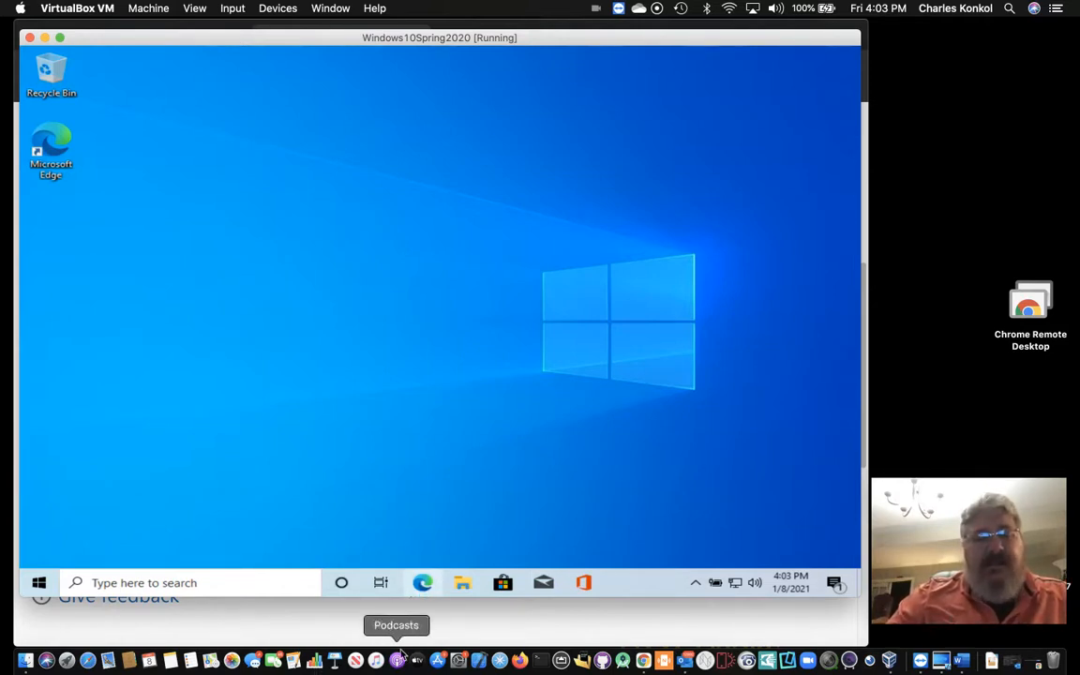
Step: Open the Canvas '1 Tasks' tab in Chrome, then switch back to the Windows 10 VM
left_click(644, 661)
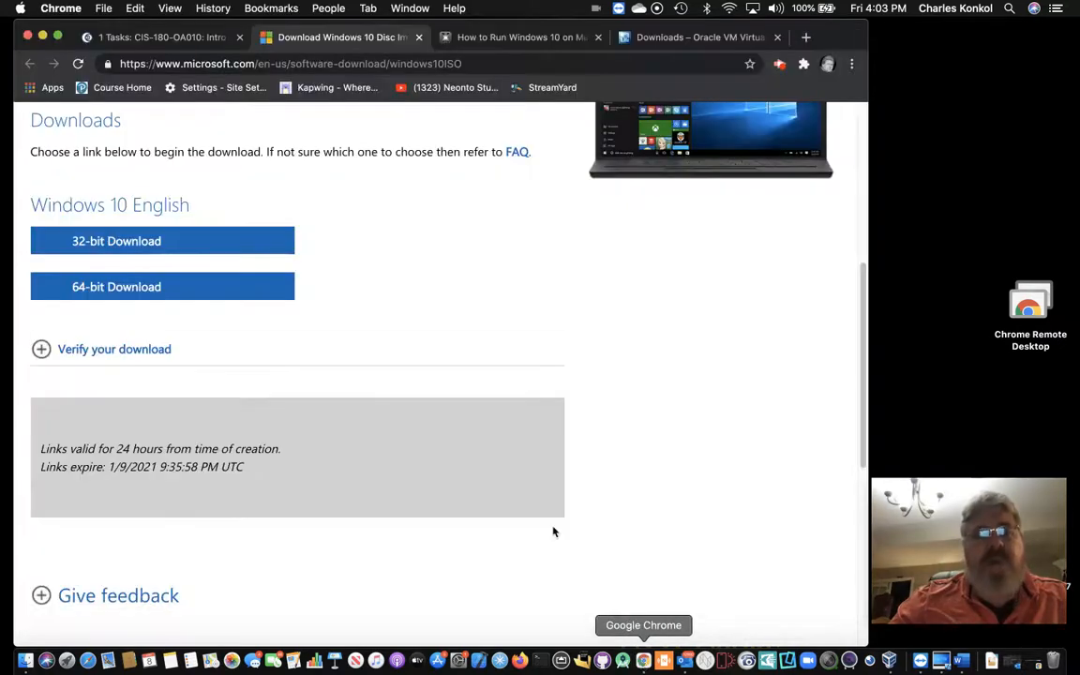
left_click(173, 41)
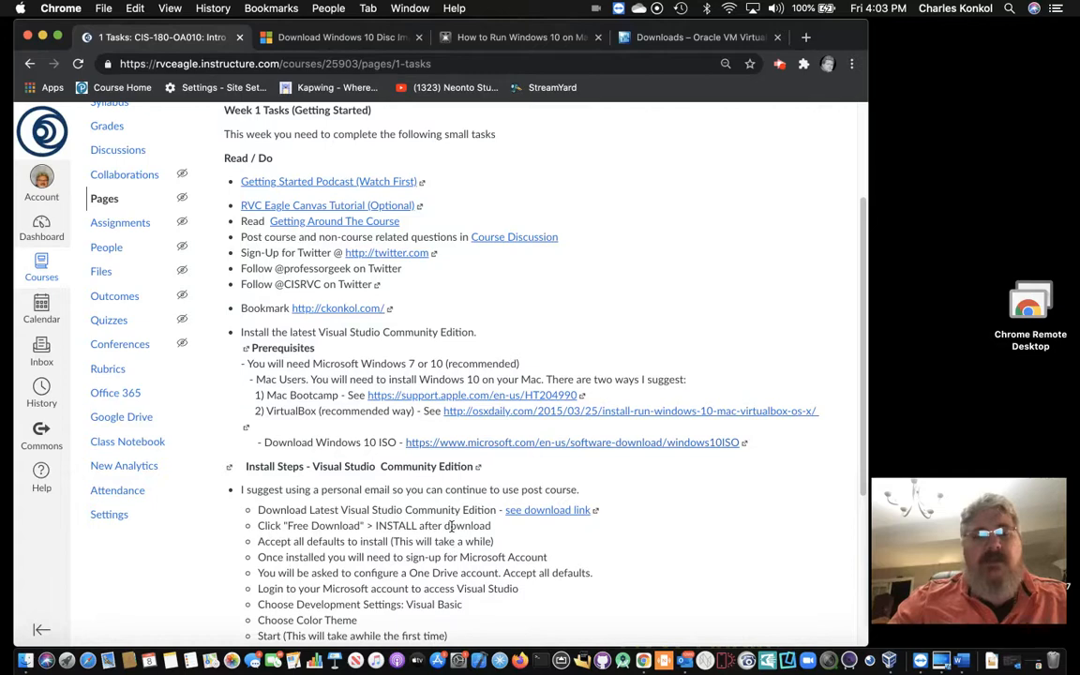
left_click(941, 662)
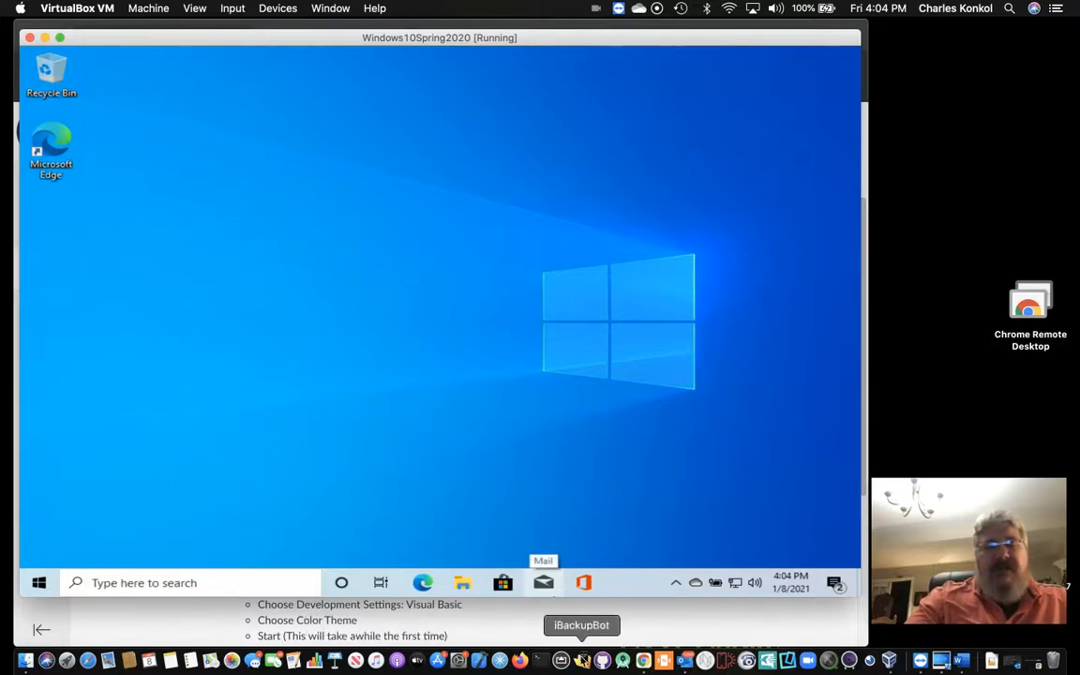
left_click(644, 662)
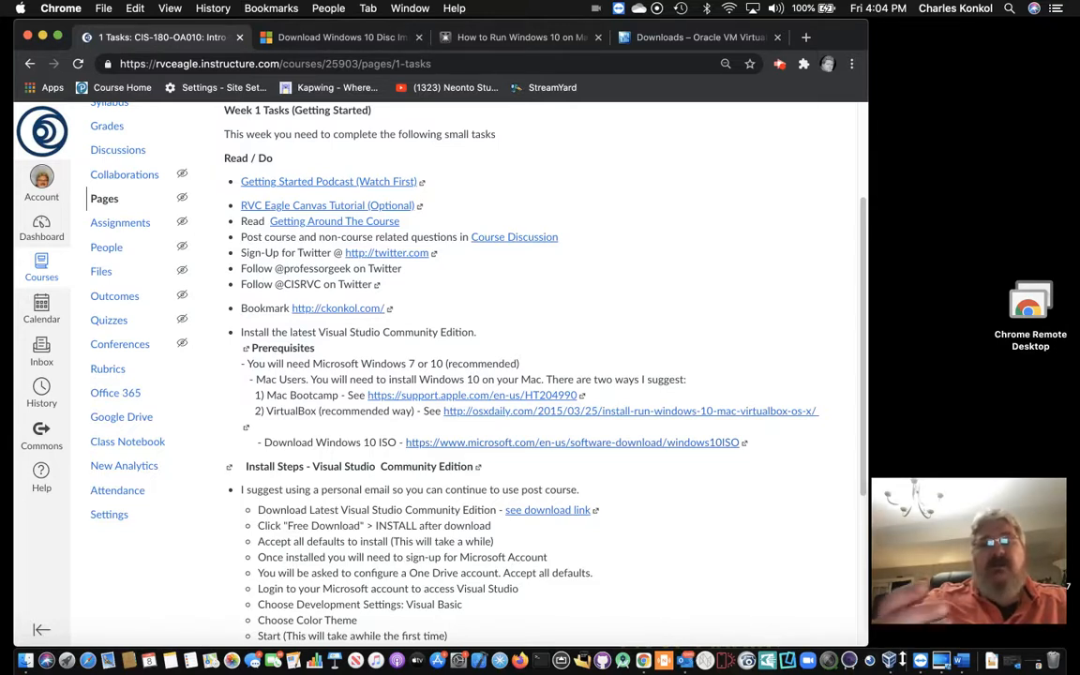
left_click(940, 662)
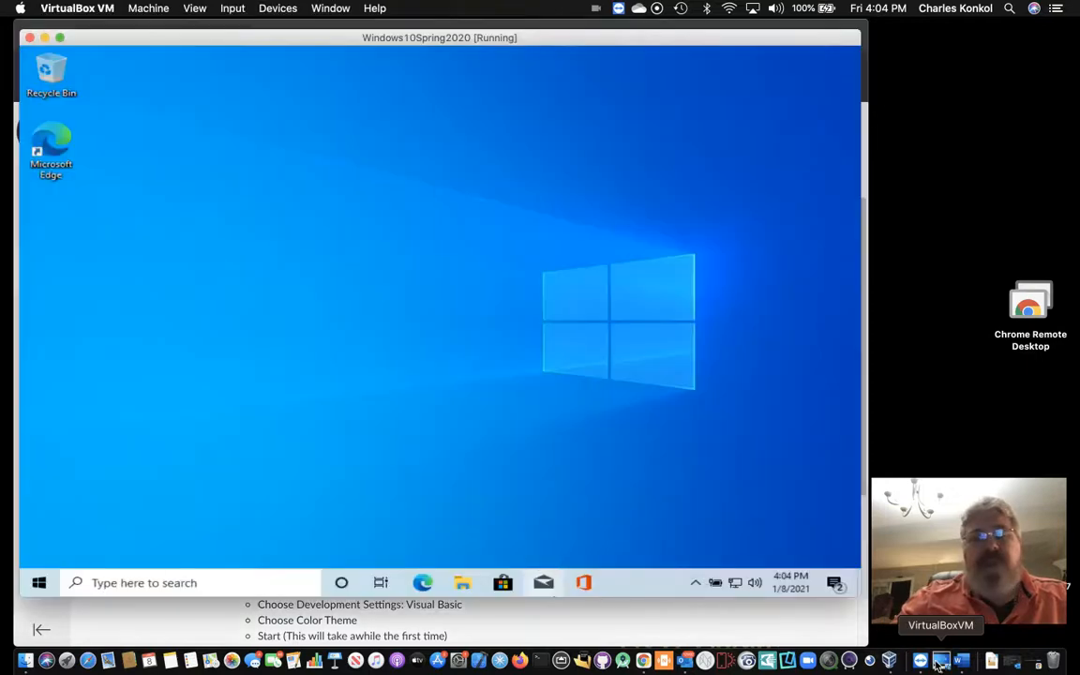
Step: Shut down Windows 10 from the Start button's Shut down or sign out menu
right_click(41, 582)
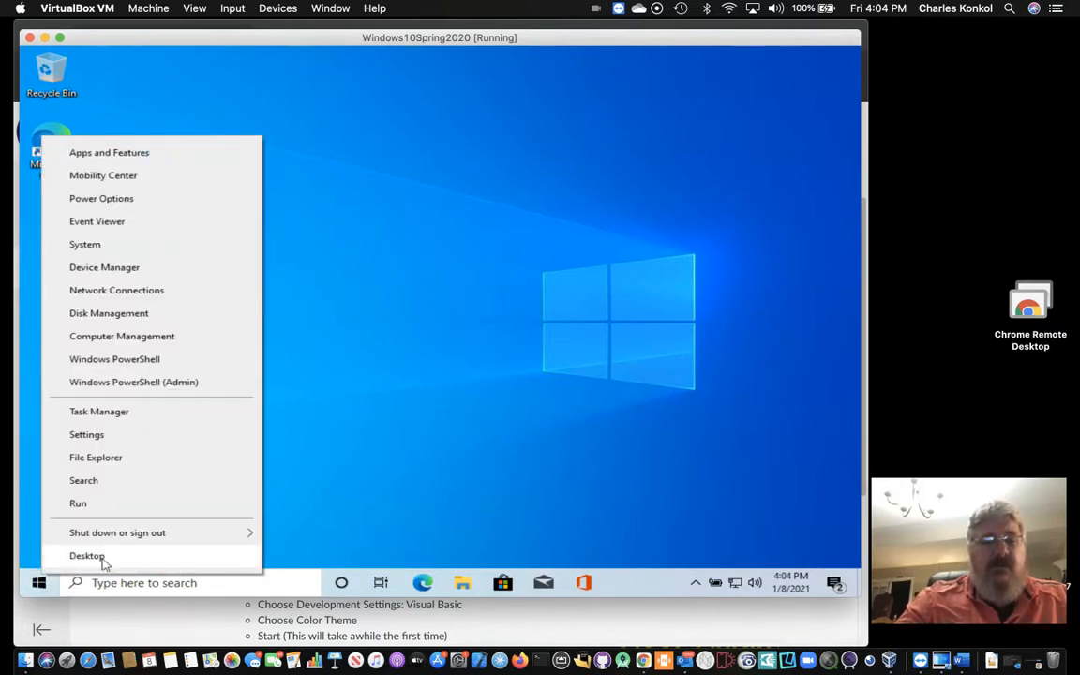
mouse_move(170, 542)
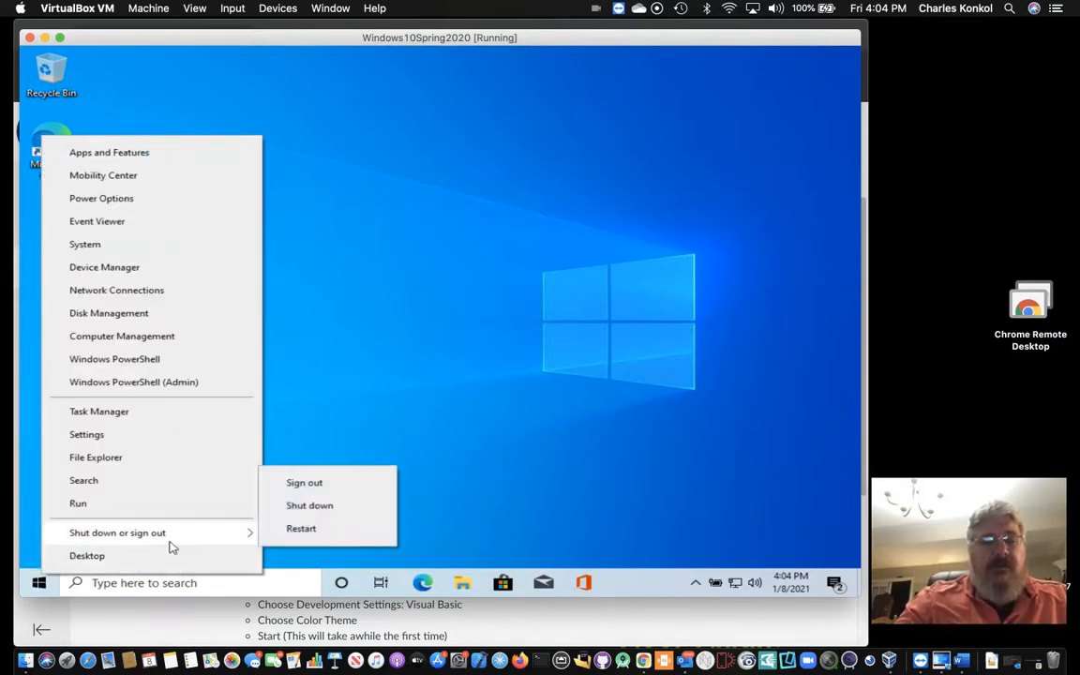
left_click(300, 513)
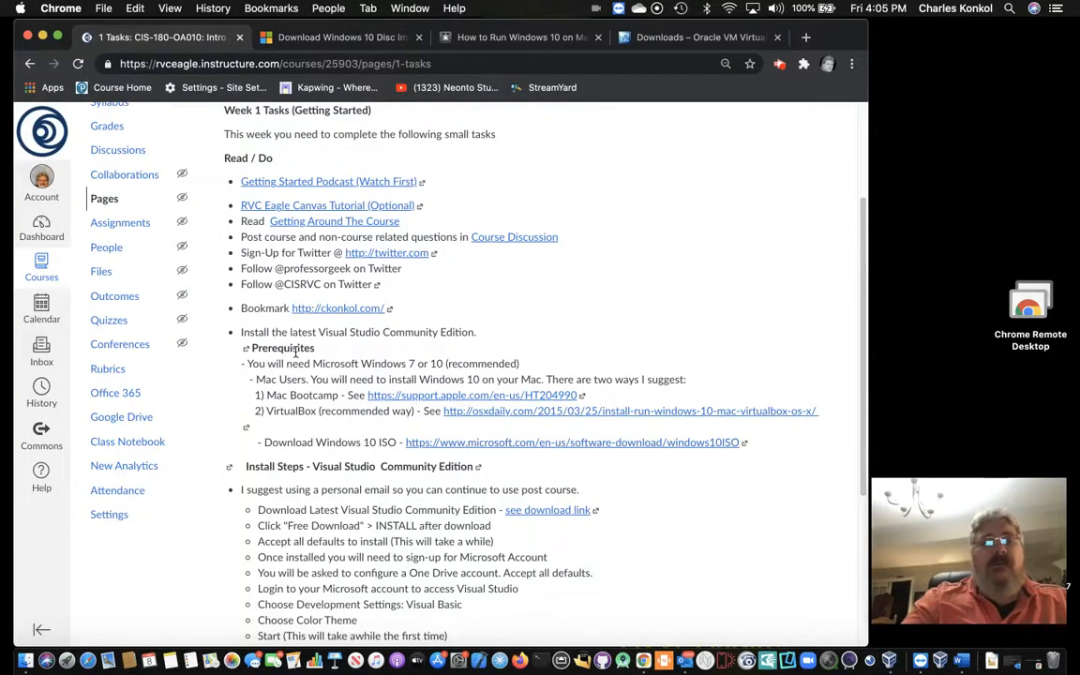
Step: Bring VirtualBox Manager to the front and move its window further left
left_click(42, 37)
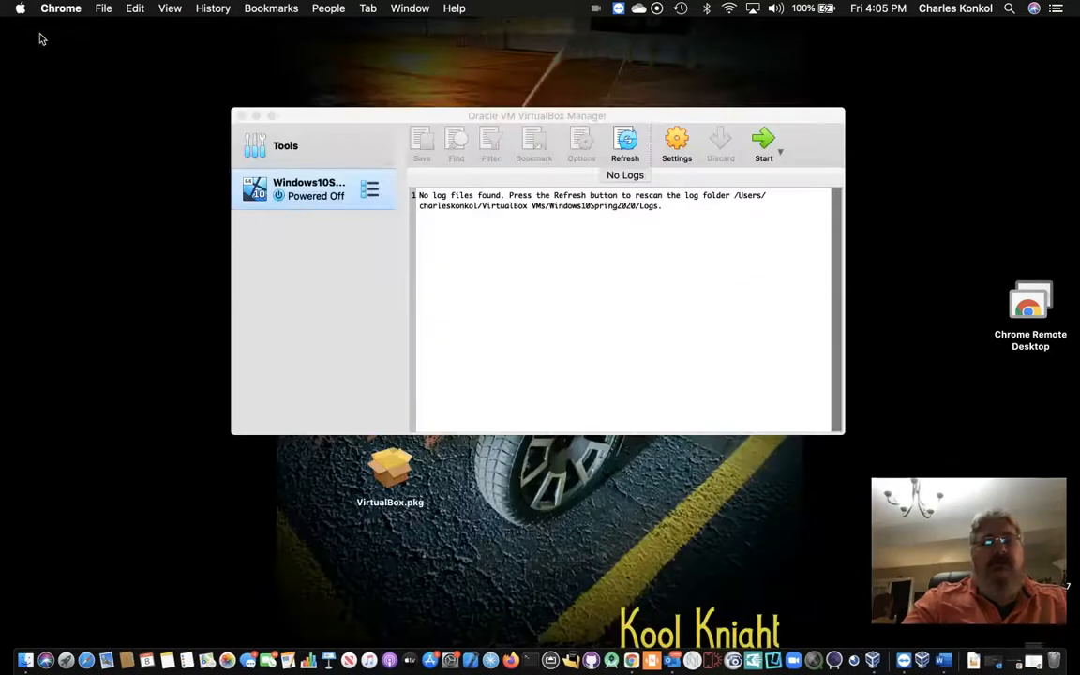
left_click(372, 120)
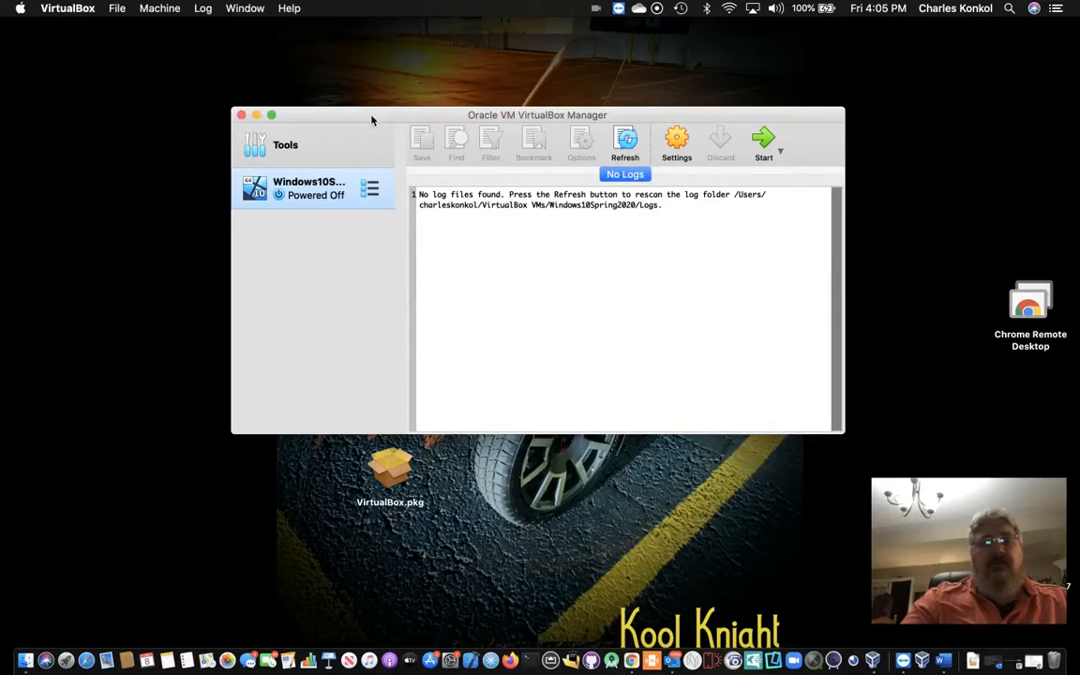
left_click_drag(371, 120, 270, 148)
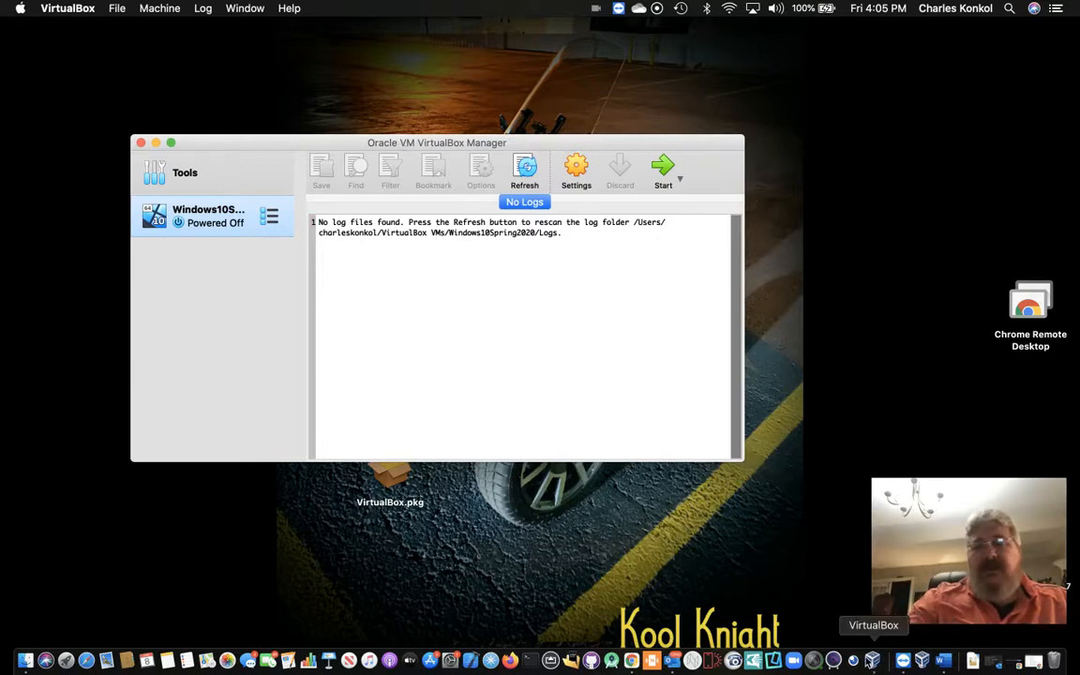
Step: Start the Windows10Spring2020 VM from VirtualBox Manager
right_click(873, 661)
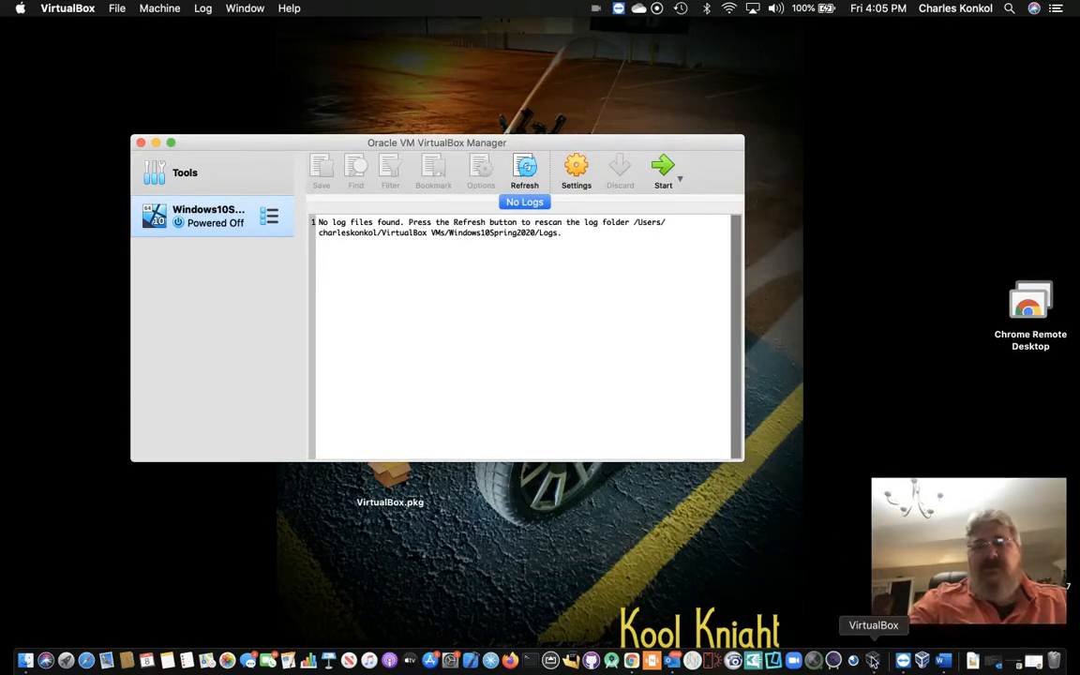
mouse_move(947, 570)
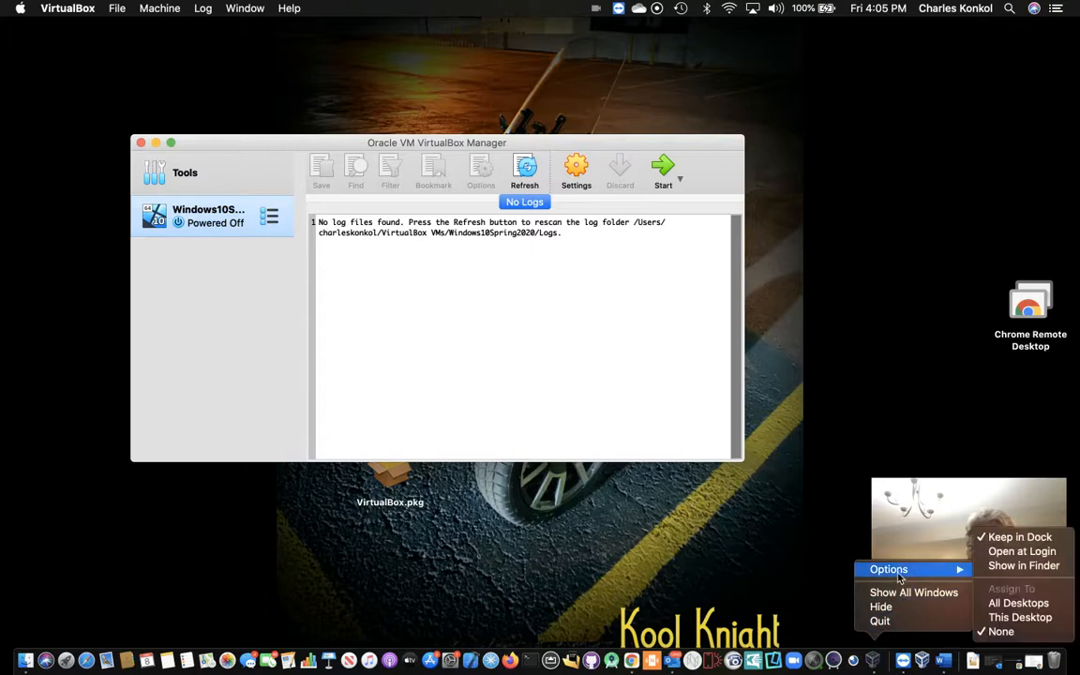
left_click(716, 545)
left_click(717, 545)
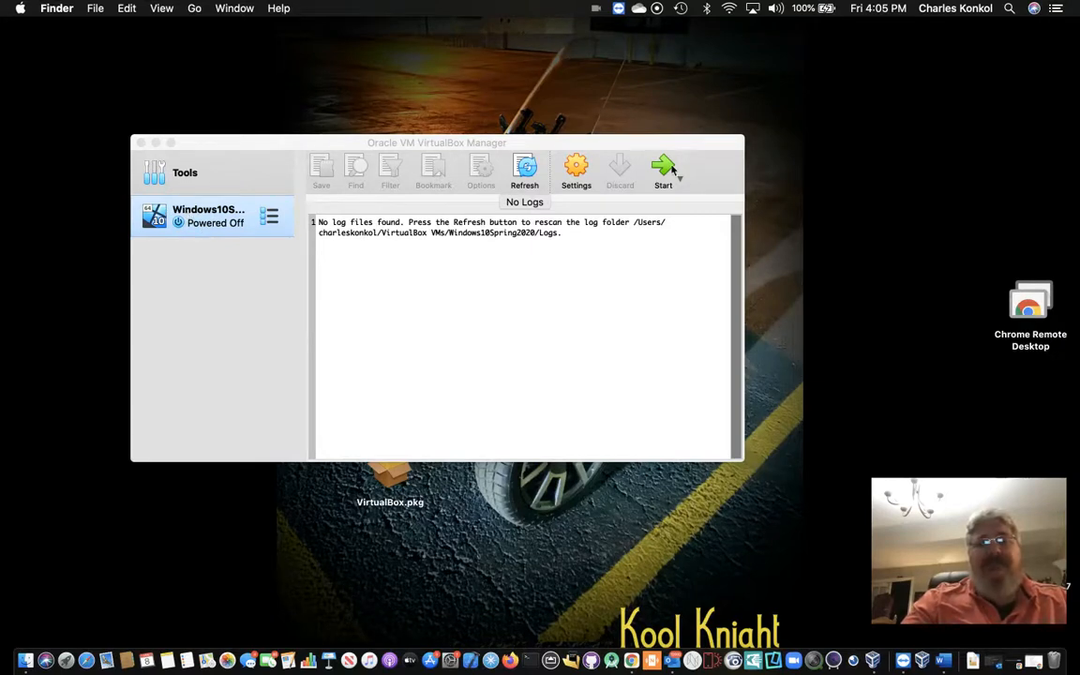
left_click(193, 221)
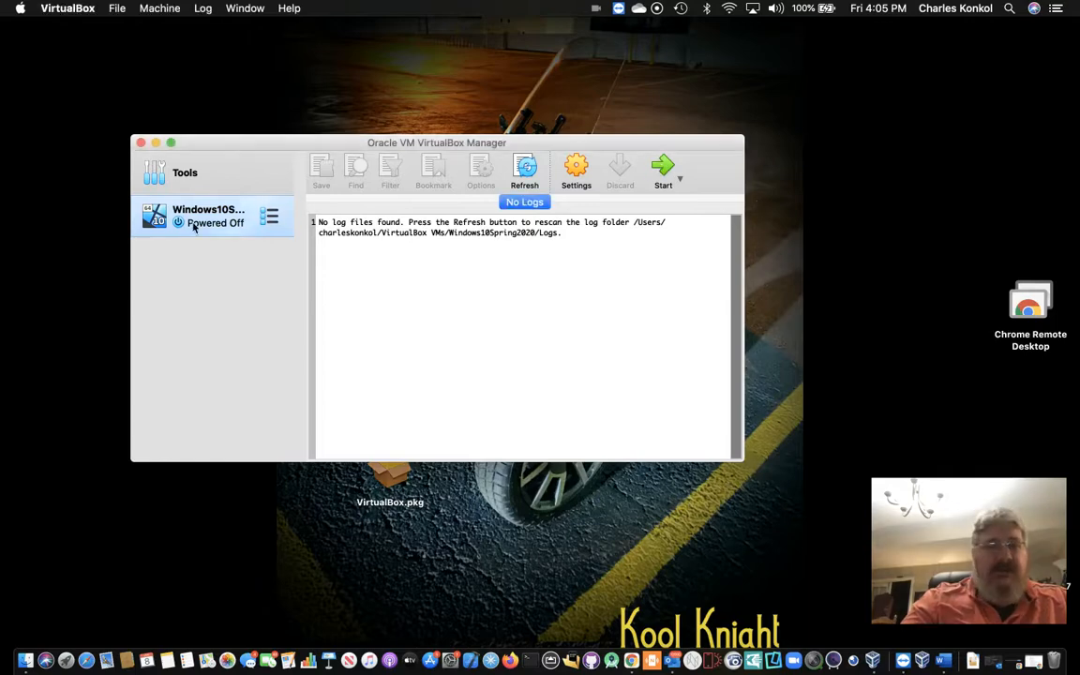
left_click(661, 169)
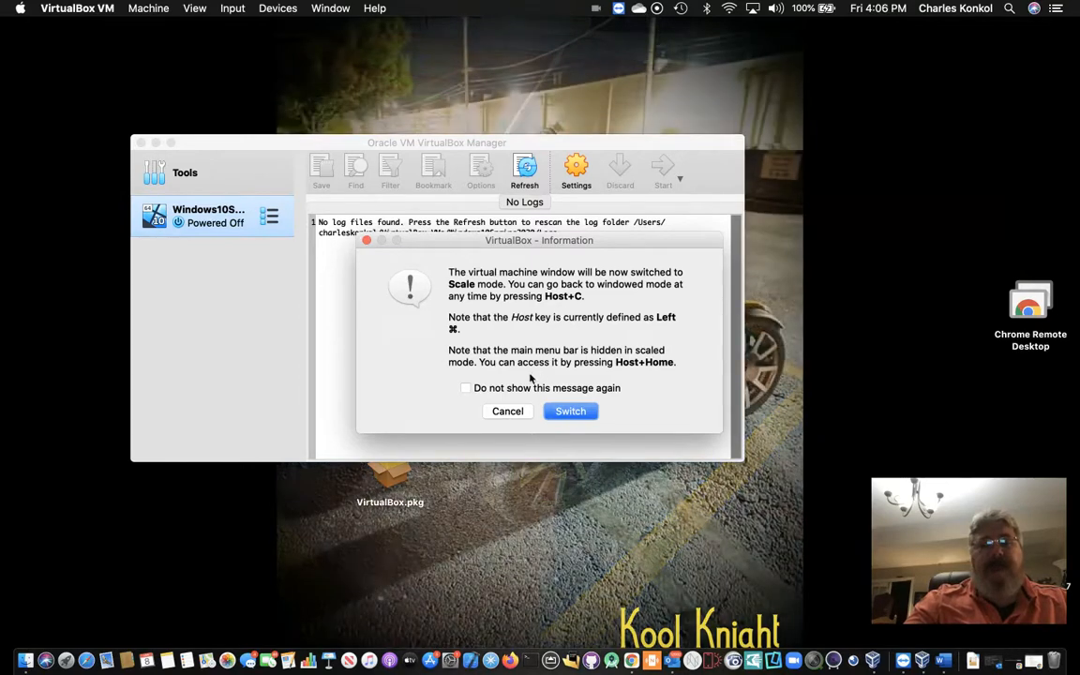
Step: Switch the VM window to scaled mode, dismiss the keyboard and mouse notices, and enter the Windows PIN
left_click(570, 412)
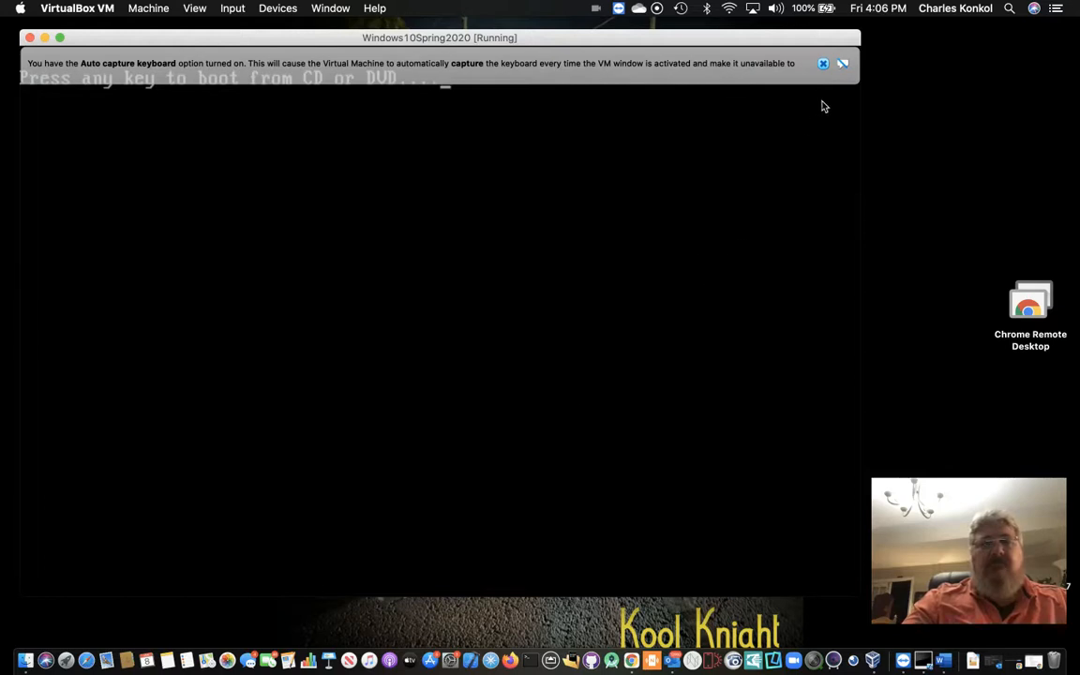
left_click(824, 63)
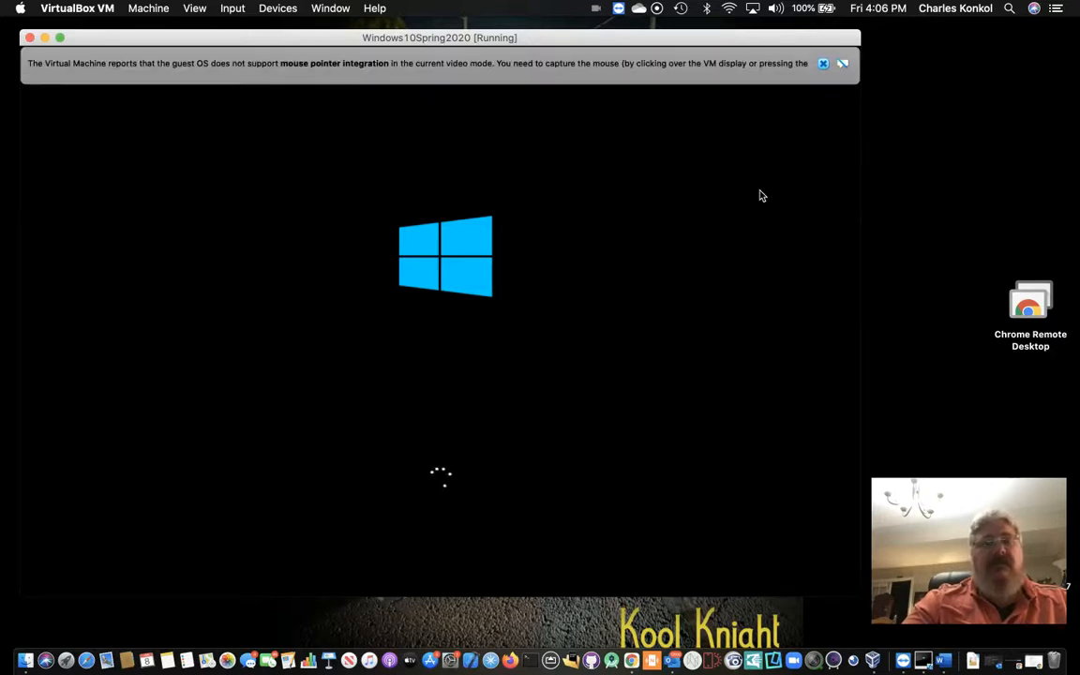
left_click(823, 63)
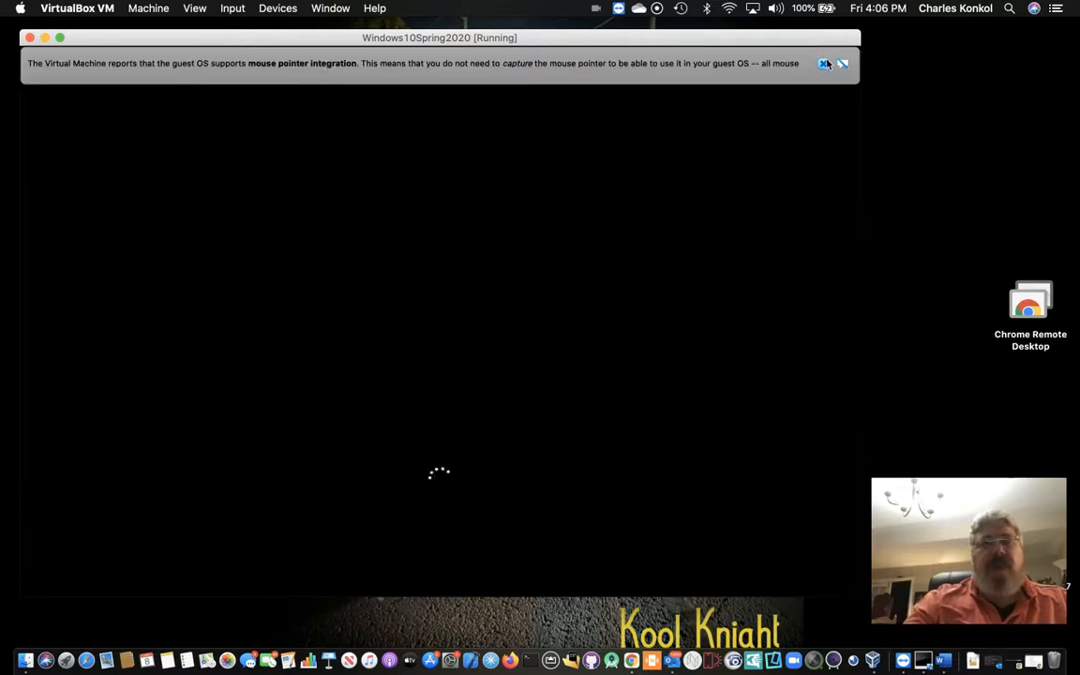
left_click(823, 63)
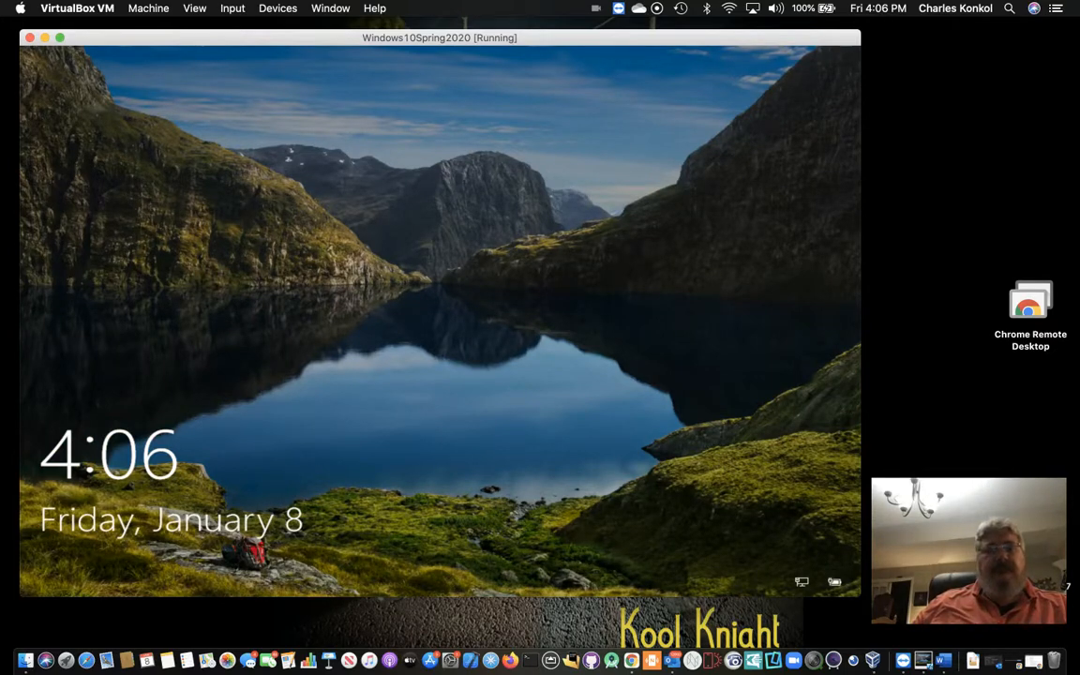
key("Return")
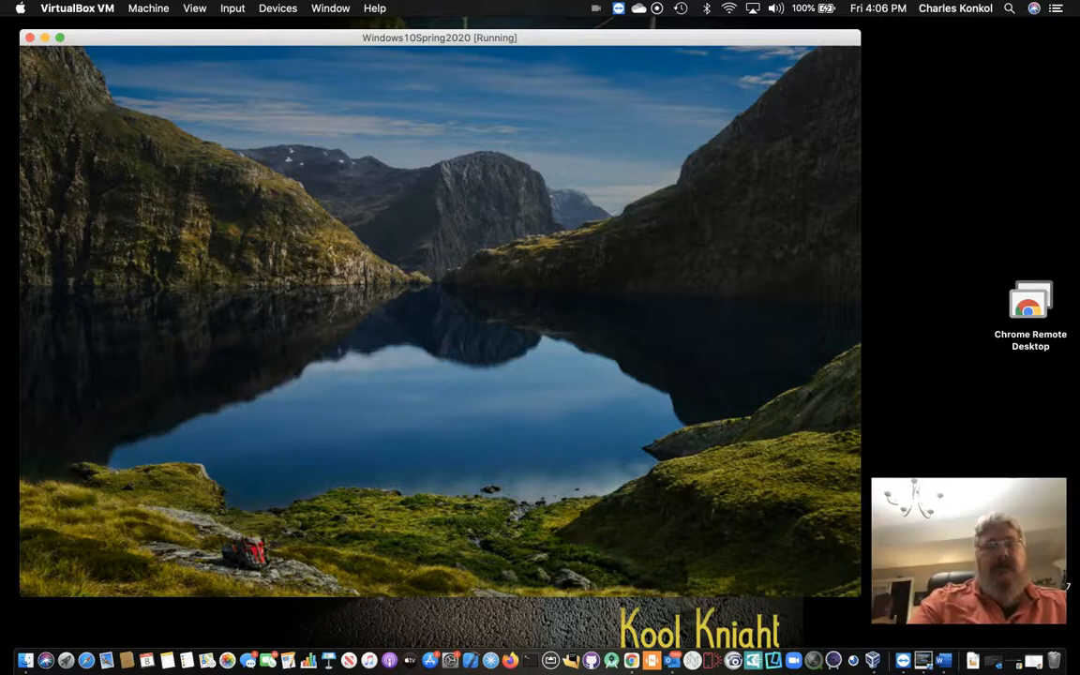
type("•")
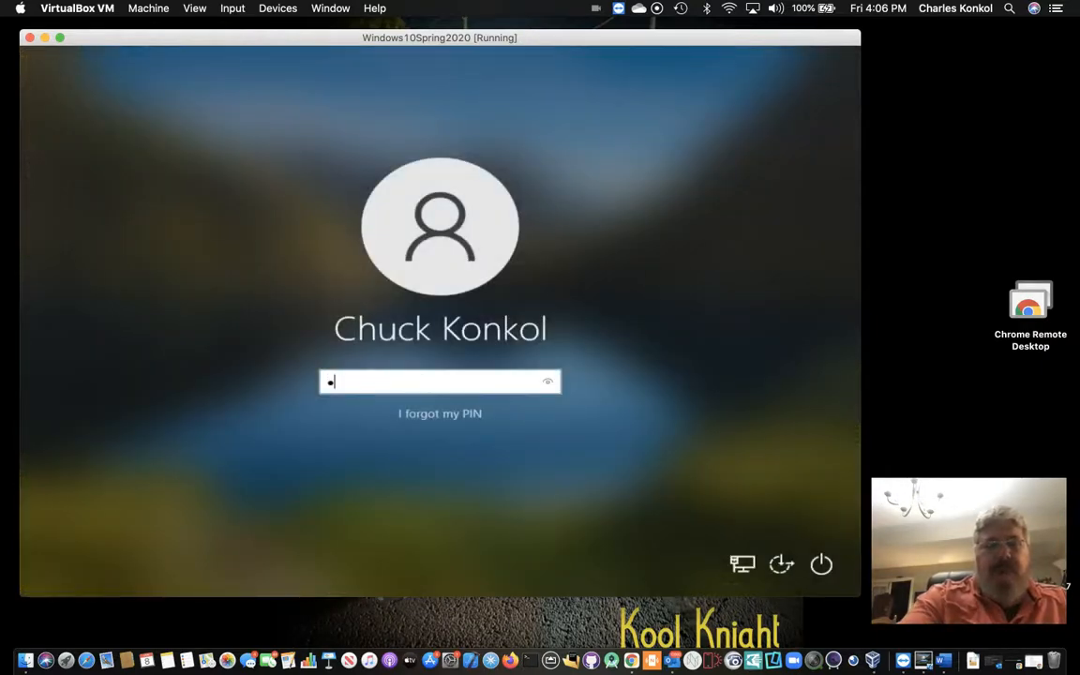
type("•••")
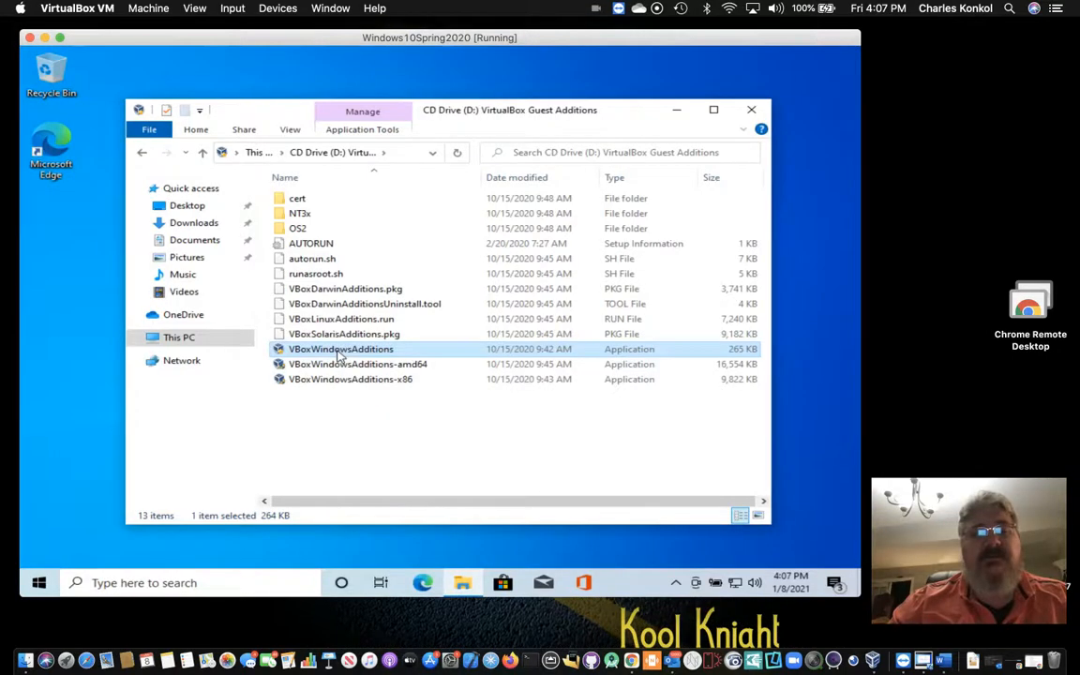
Step: Run VBoxWindowsAdditions with default folder and components, approve the Oracle driver, and reboot now
double_click(338, 352)
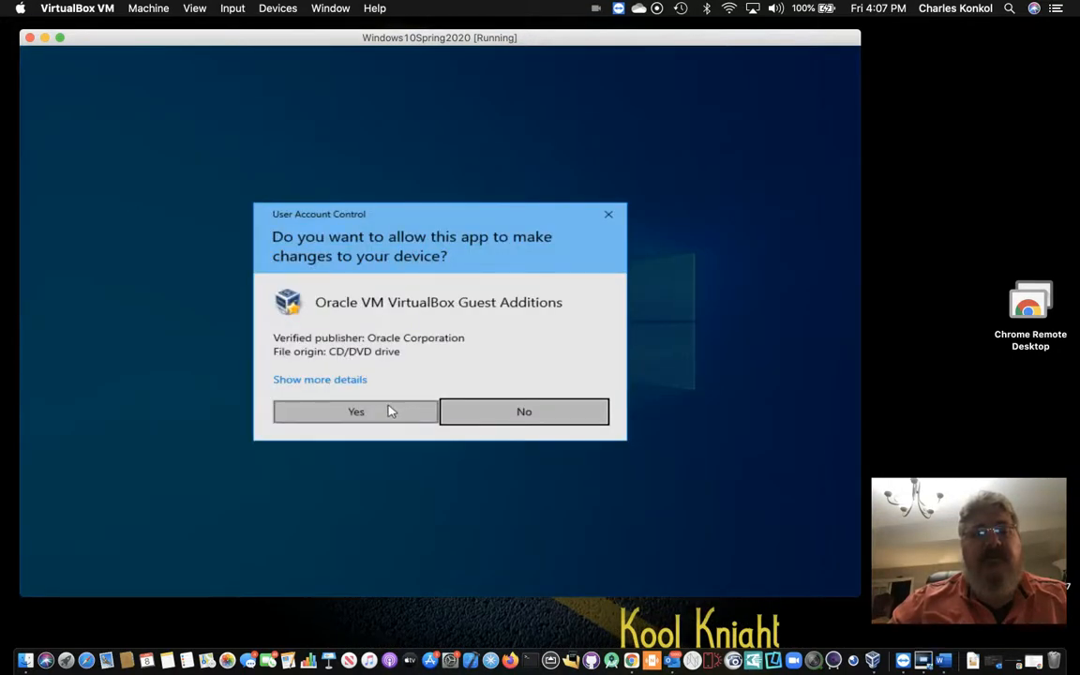
left_click(393, 410)
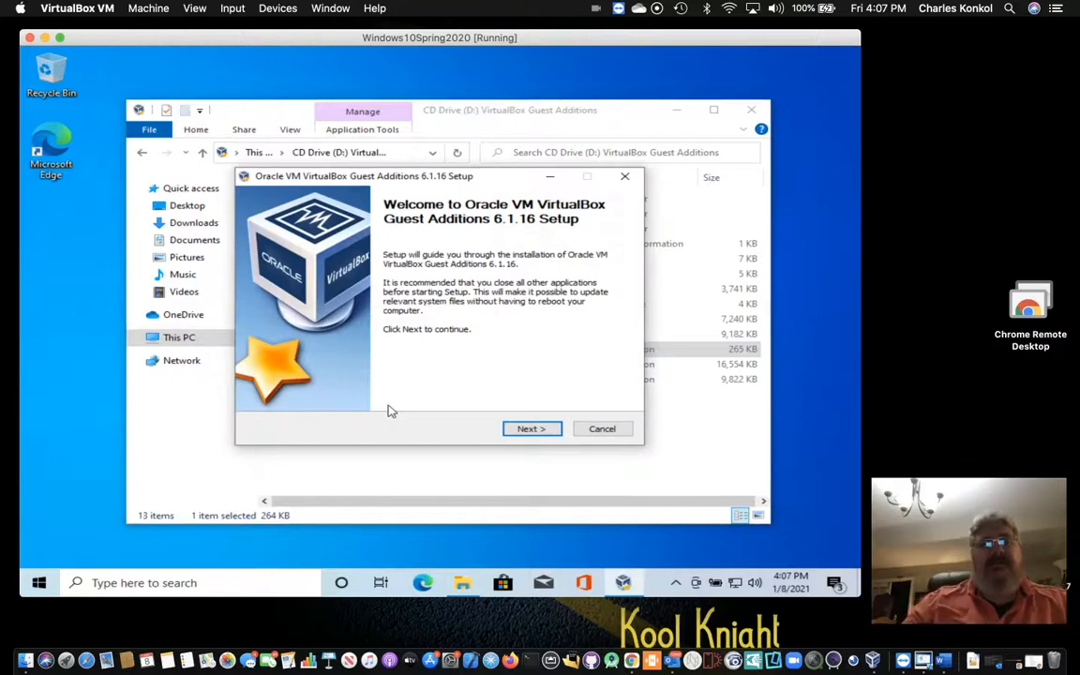
left_click(549, 432)
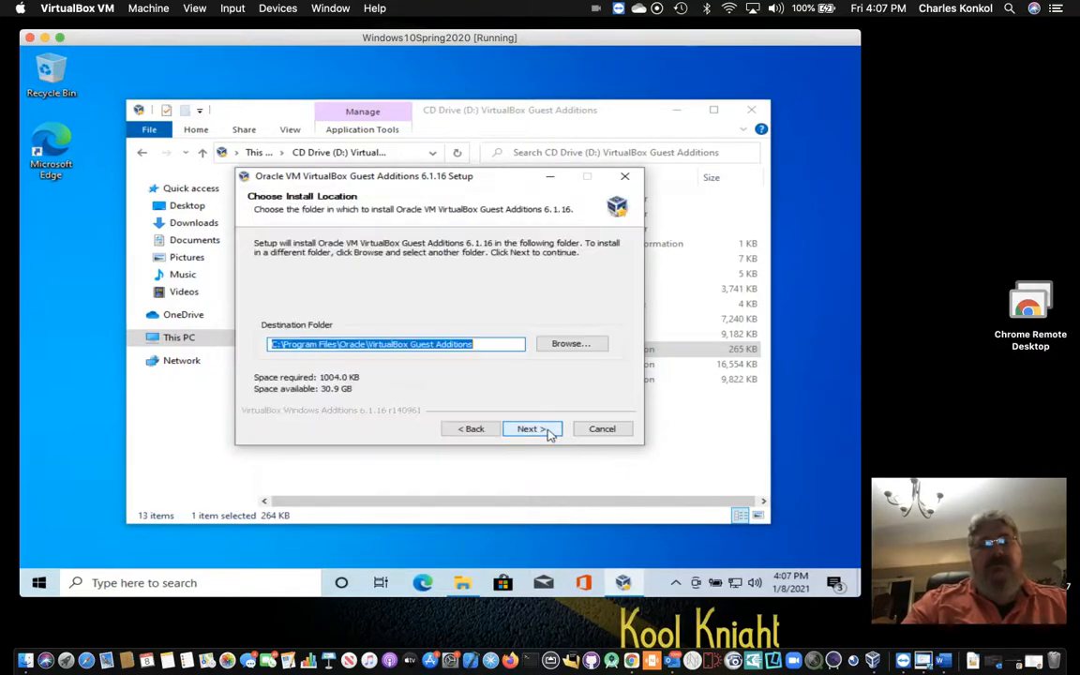
left_click(549, 430)
left_click(548, 430)
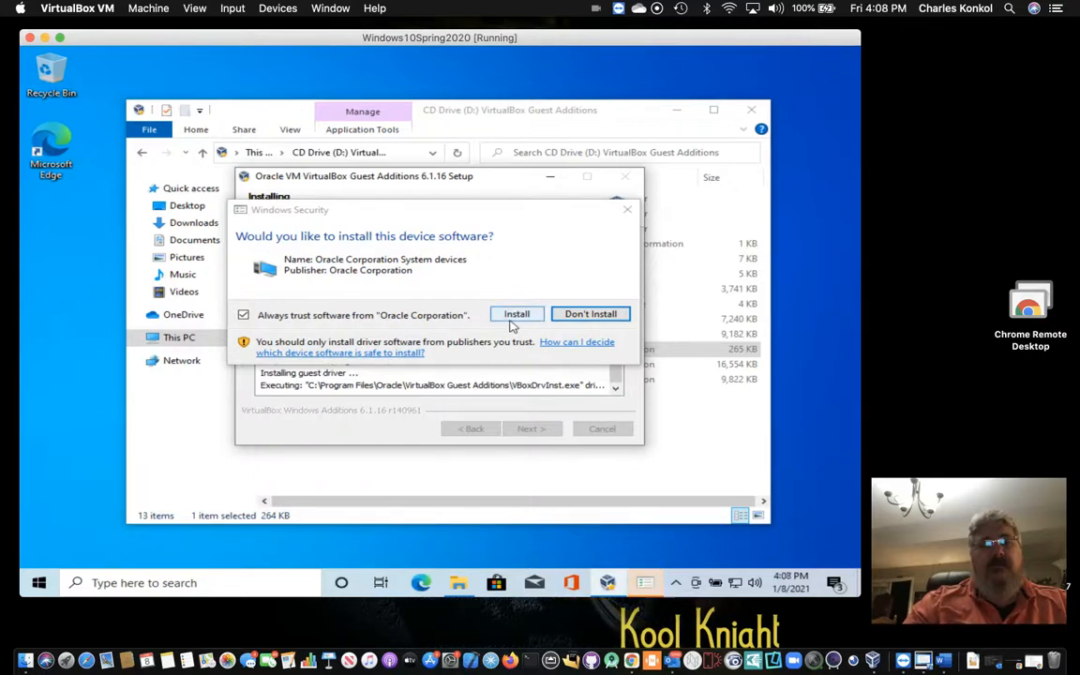
left_click(512, 322)
left_click(515, 315)
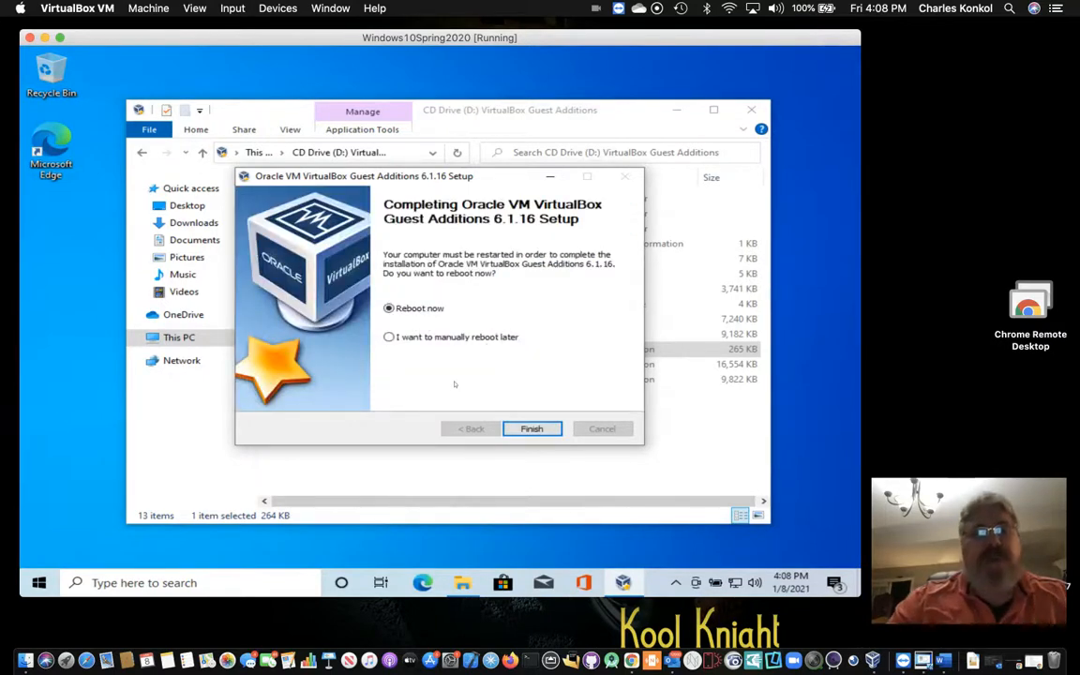
left_click(530, 429)
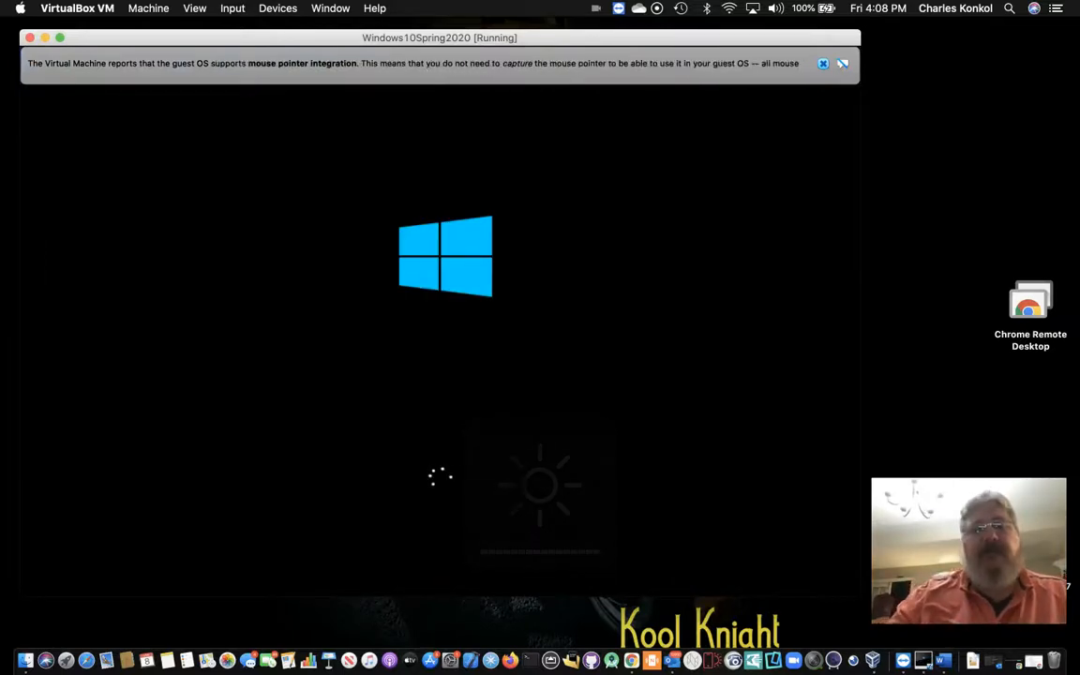
Step: Confirm View > Scaled Mode is still ticked and sign in to Windows with the PIN
left_click(823, 64)
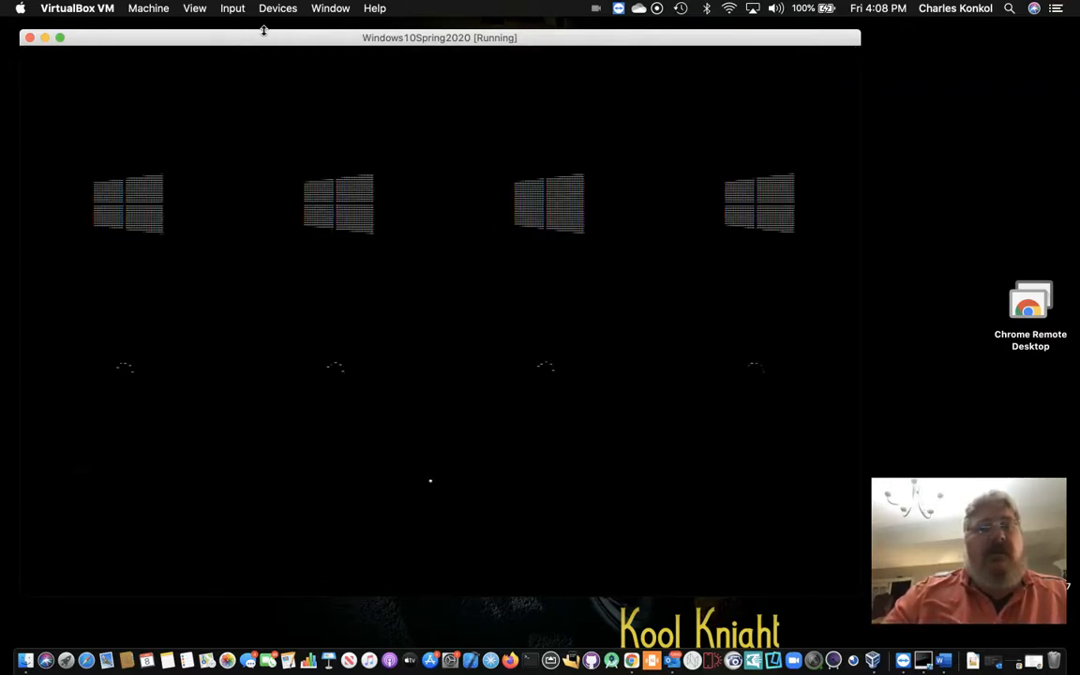
left_click(197, 9)
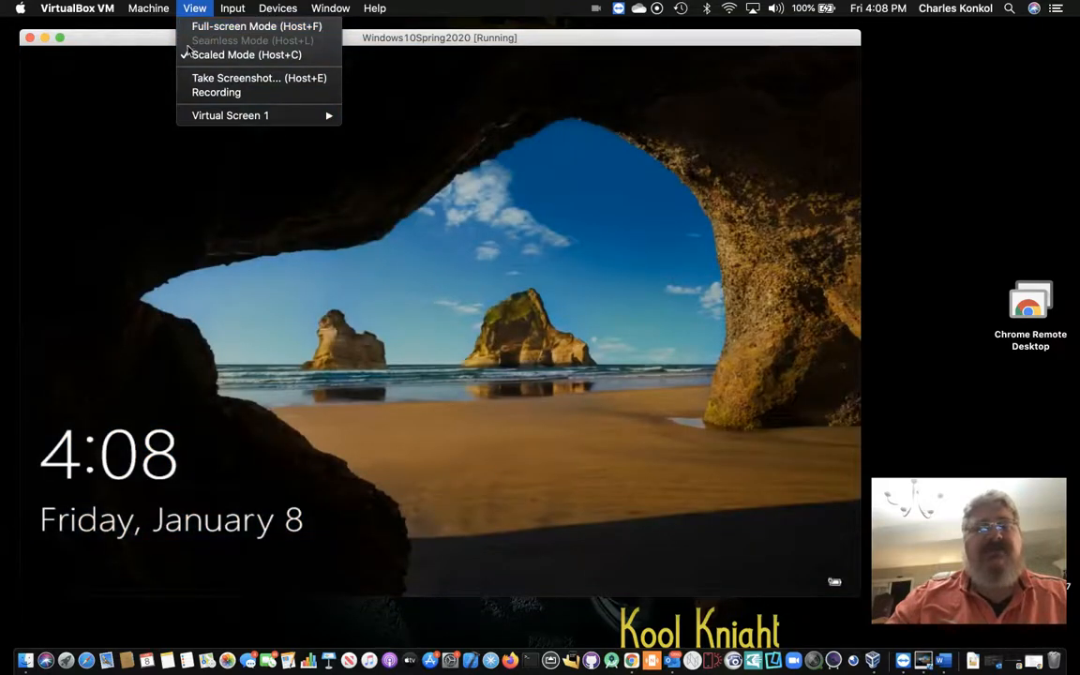
left_click(159, 43)
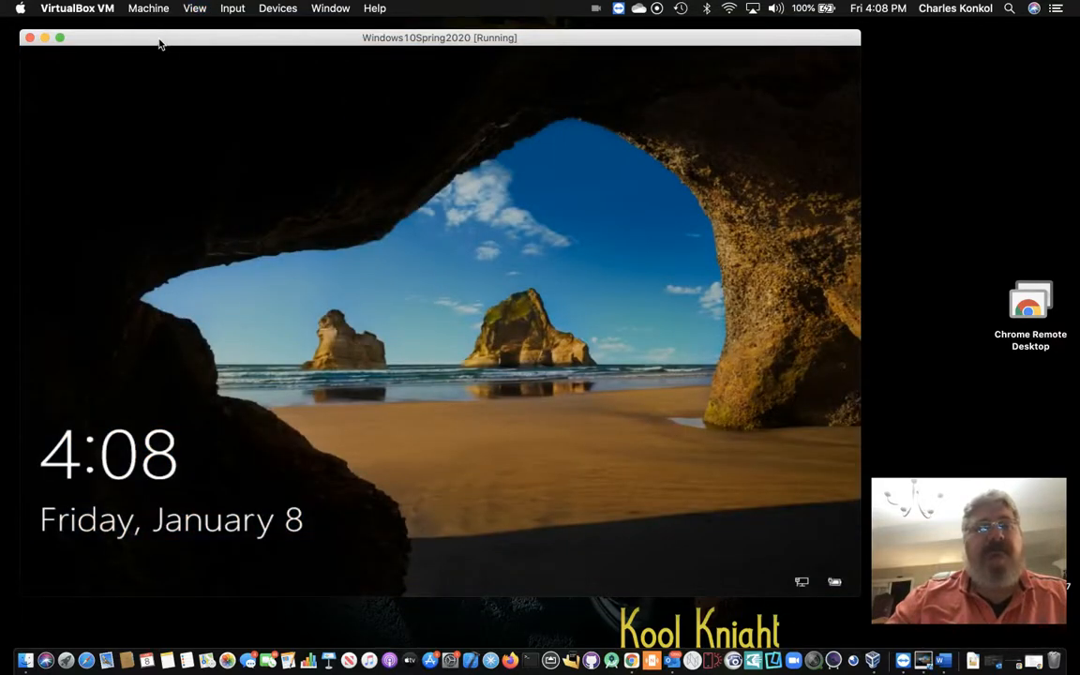
left_click(324, 272)
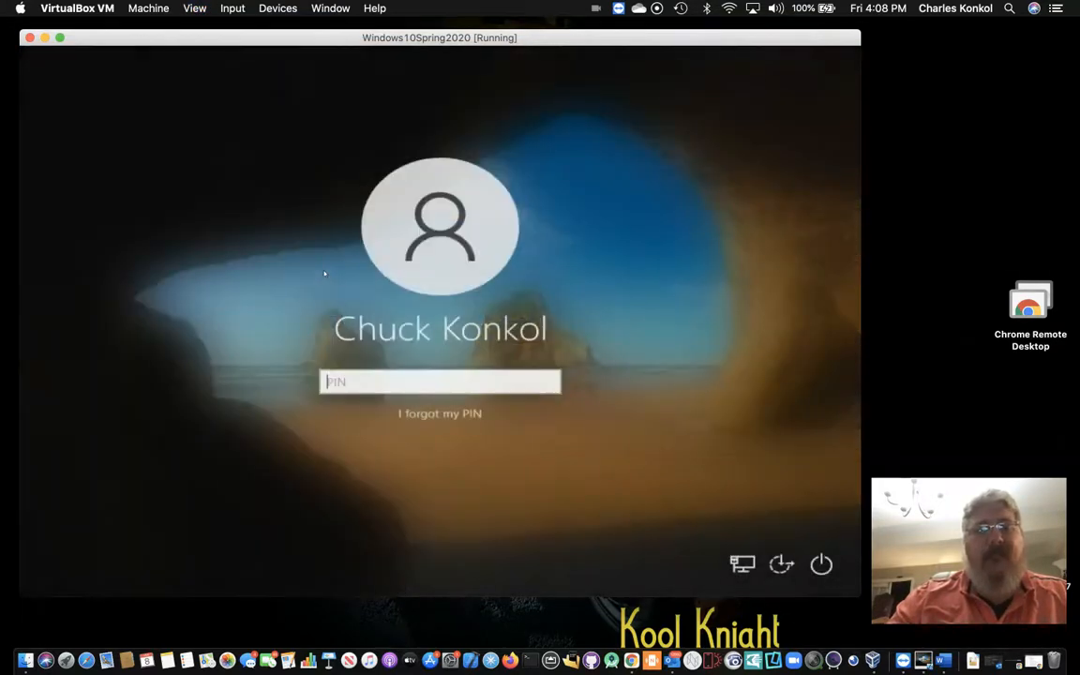
type("****")
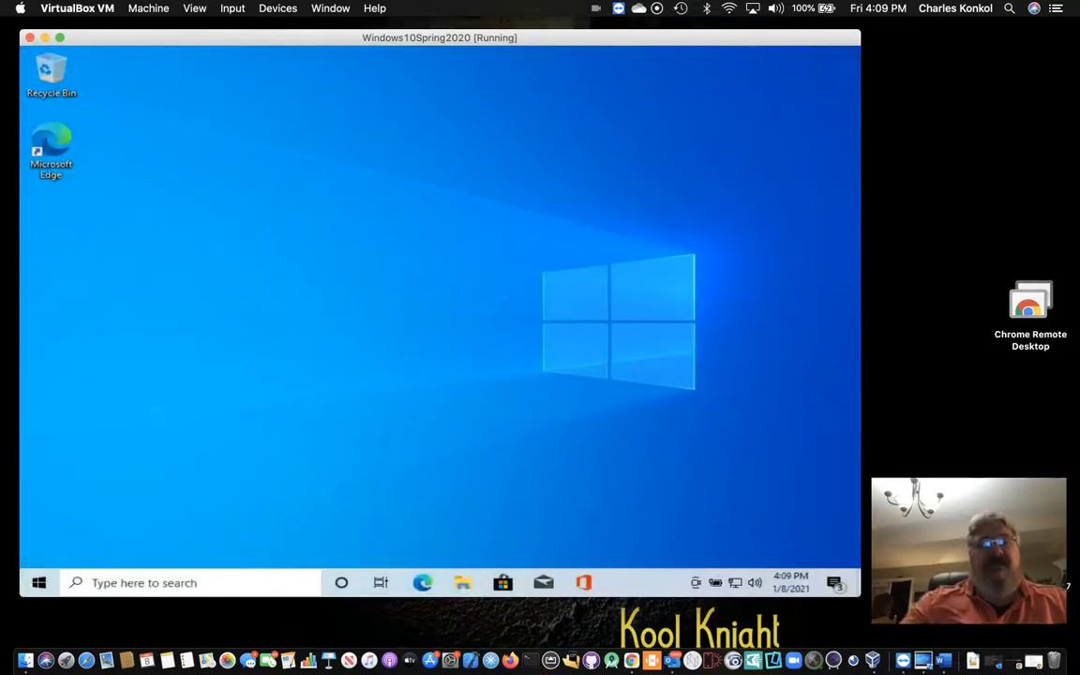
Step: Shut down Windows via the Start button's Shut down or sign out > Shut down
left_click(38, 583)
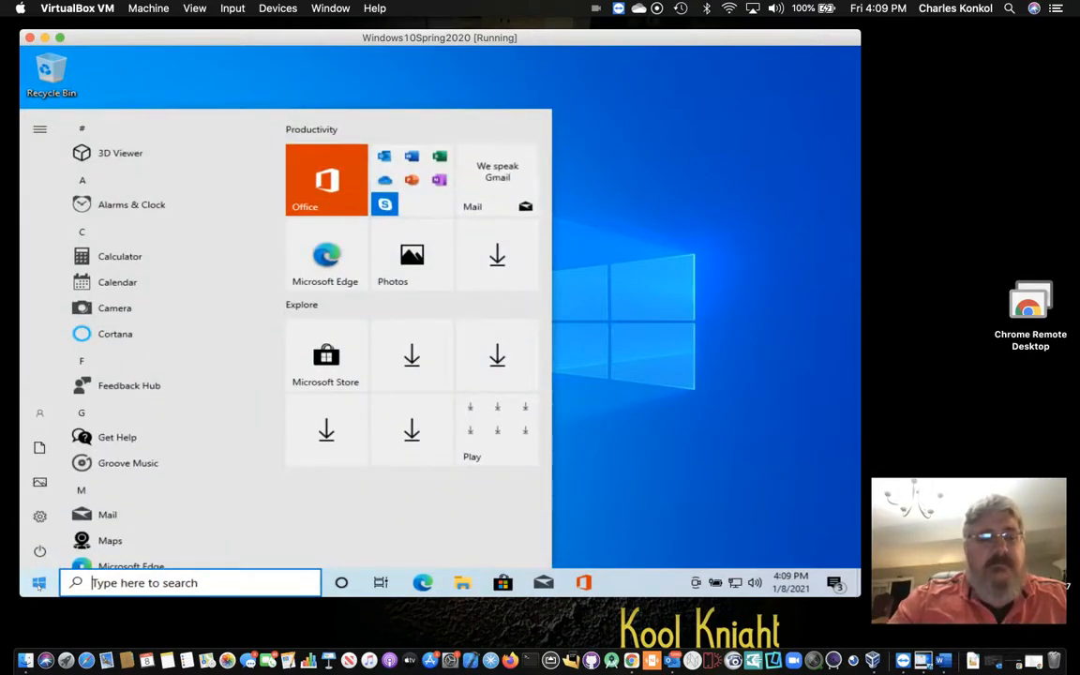
right_click(38, 584)
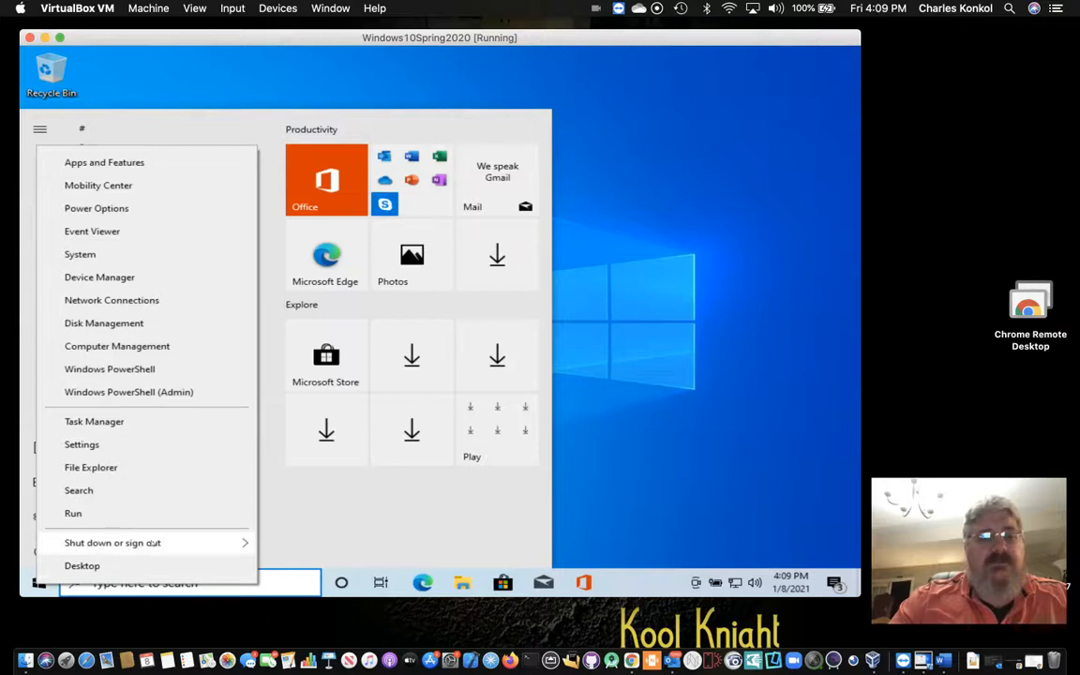
mouse_move(230, 543)
left_click(285, 516)
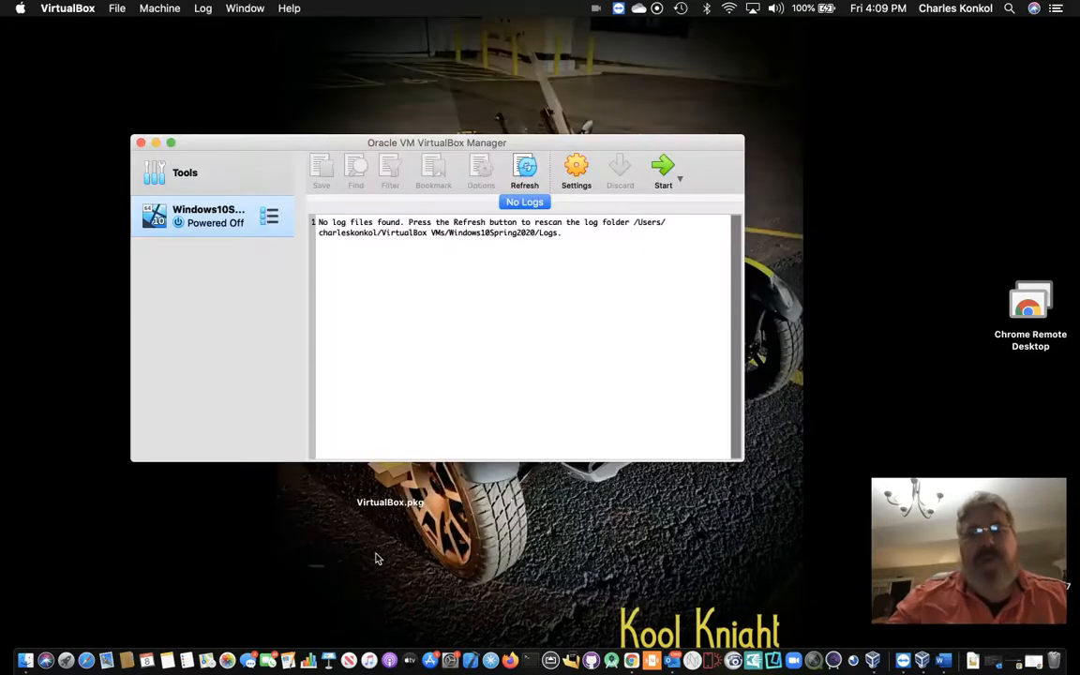
Step: Switch to Chrome and scroll up to the '1 Tasks' heading on the Canvas page
left_click(631, 661)
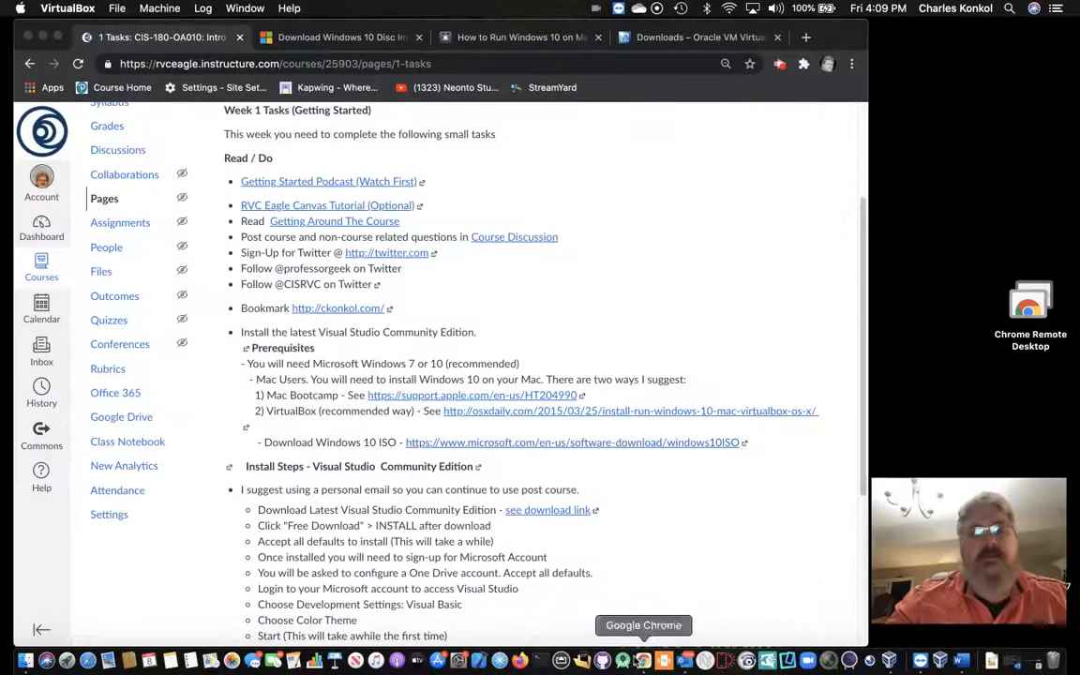
mouse_move(863, 342)
left_mouse_down()
mouse_move(865, 277)
mouse_move(866, 323)
left_mouse_up()
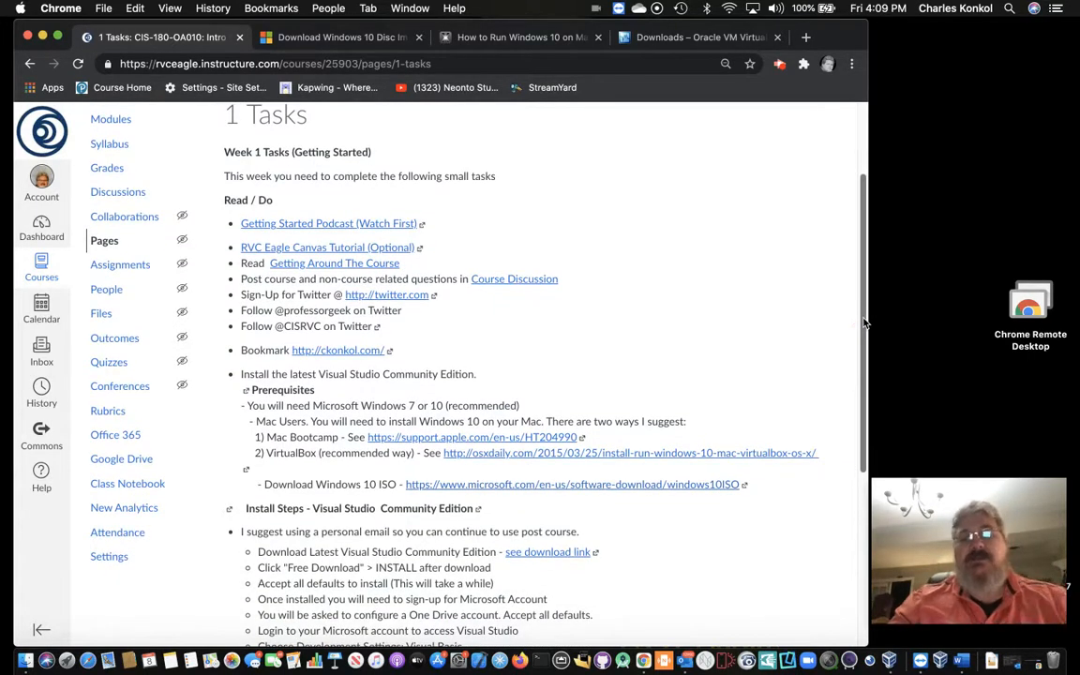